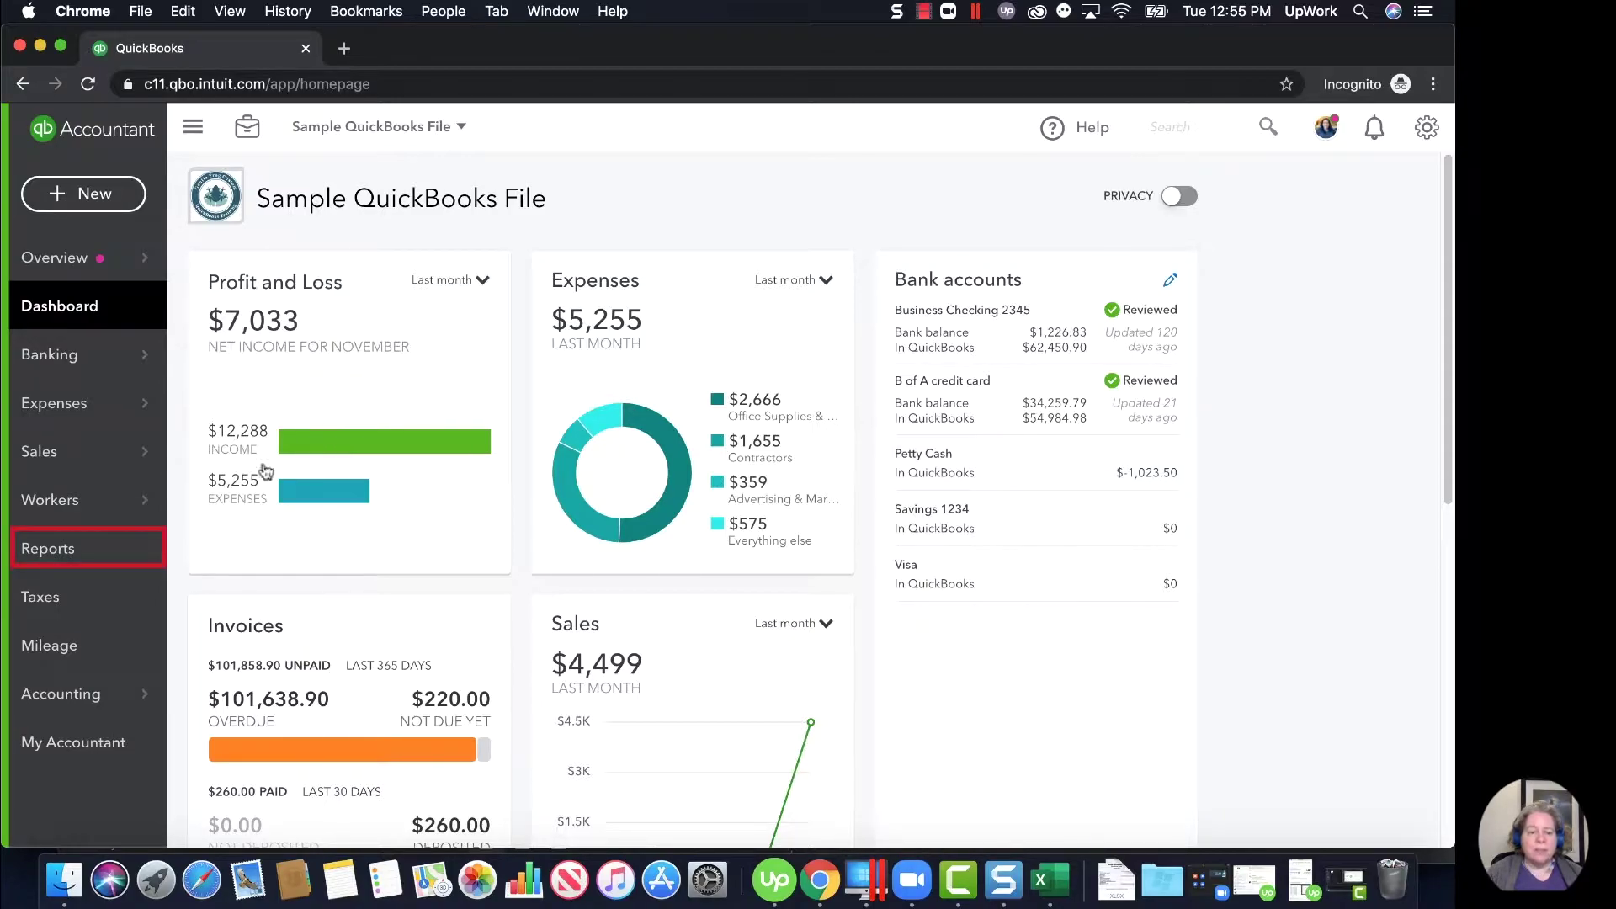
Search the reports list by name for 'ge' to locate General Ledger.
click(95, 558)
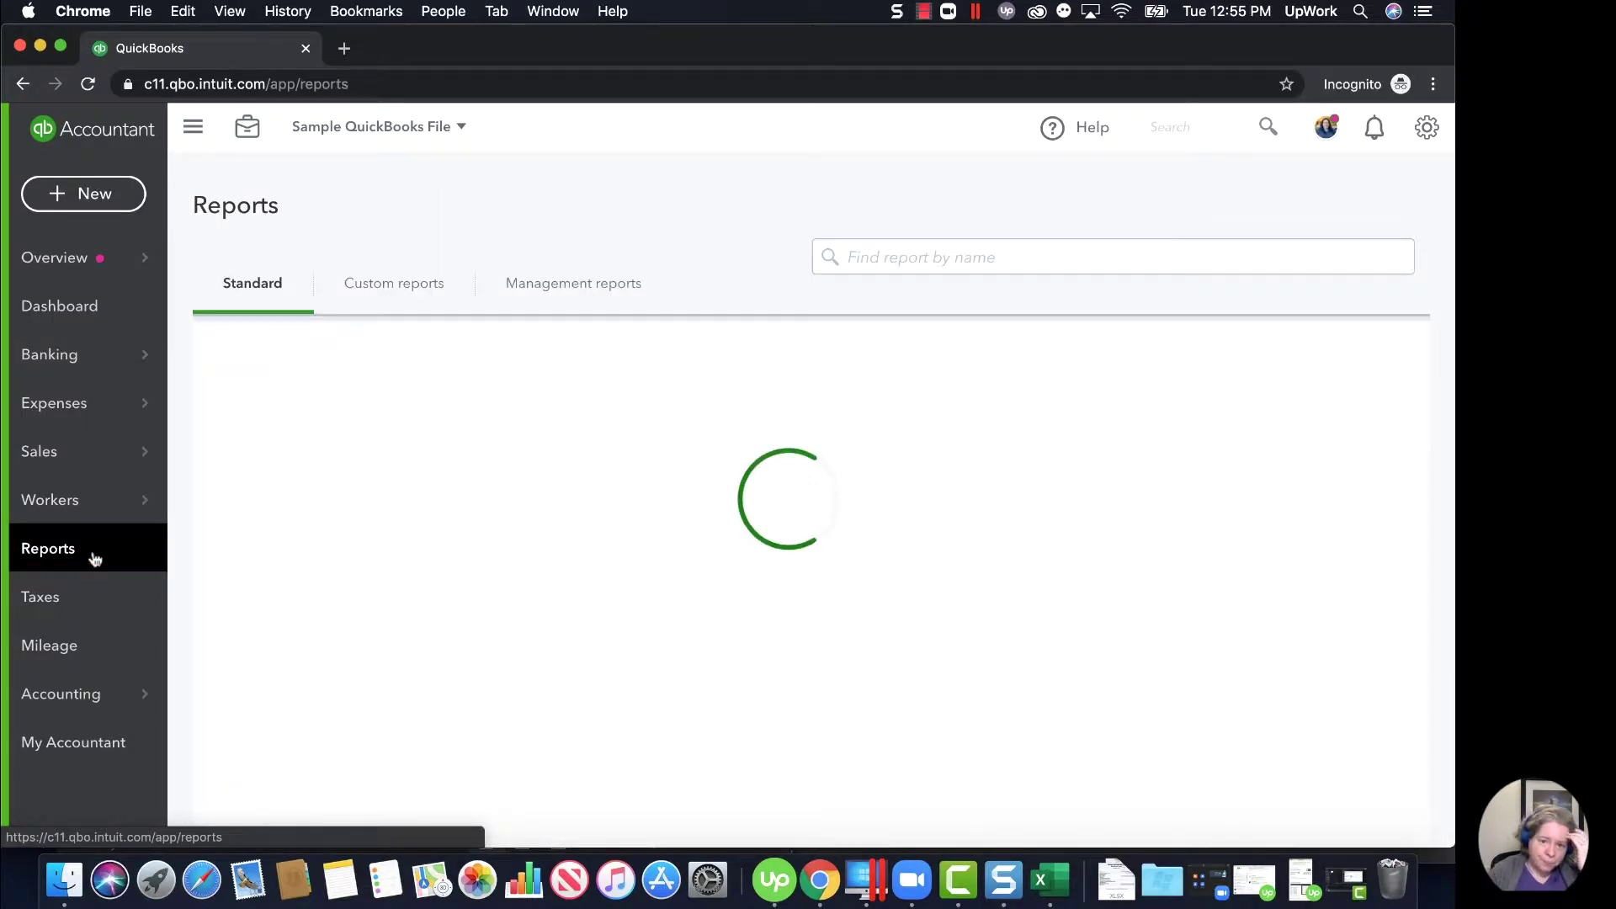
click(911, 262)
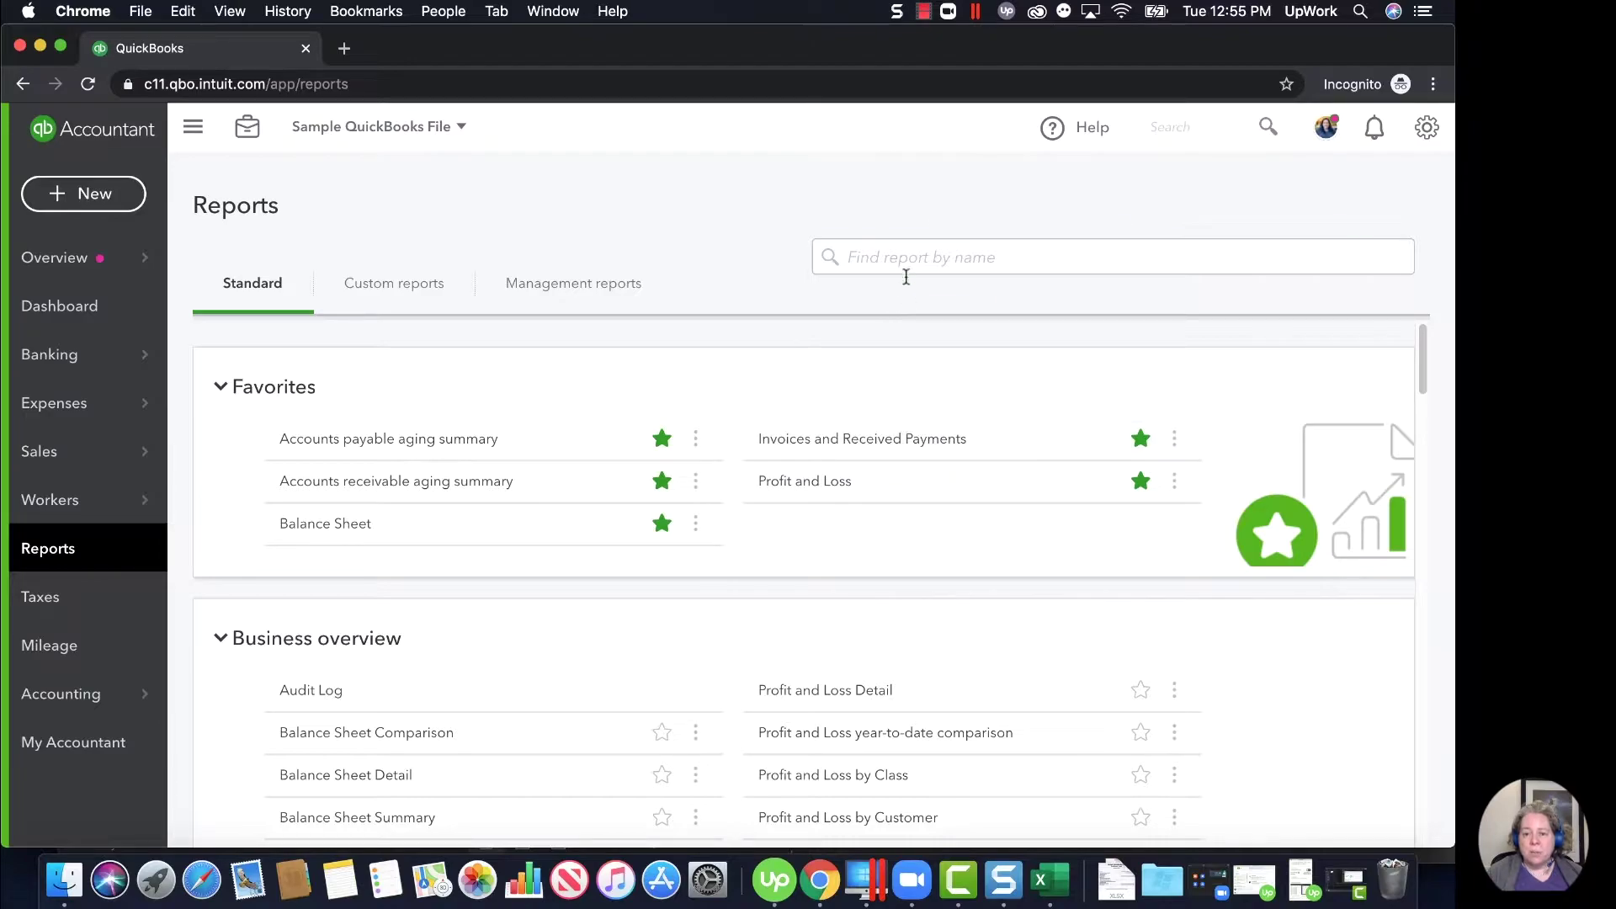
click(908, 264)
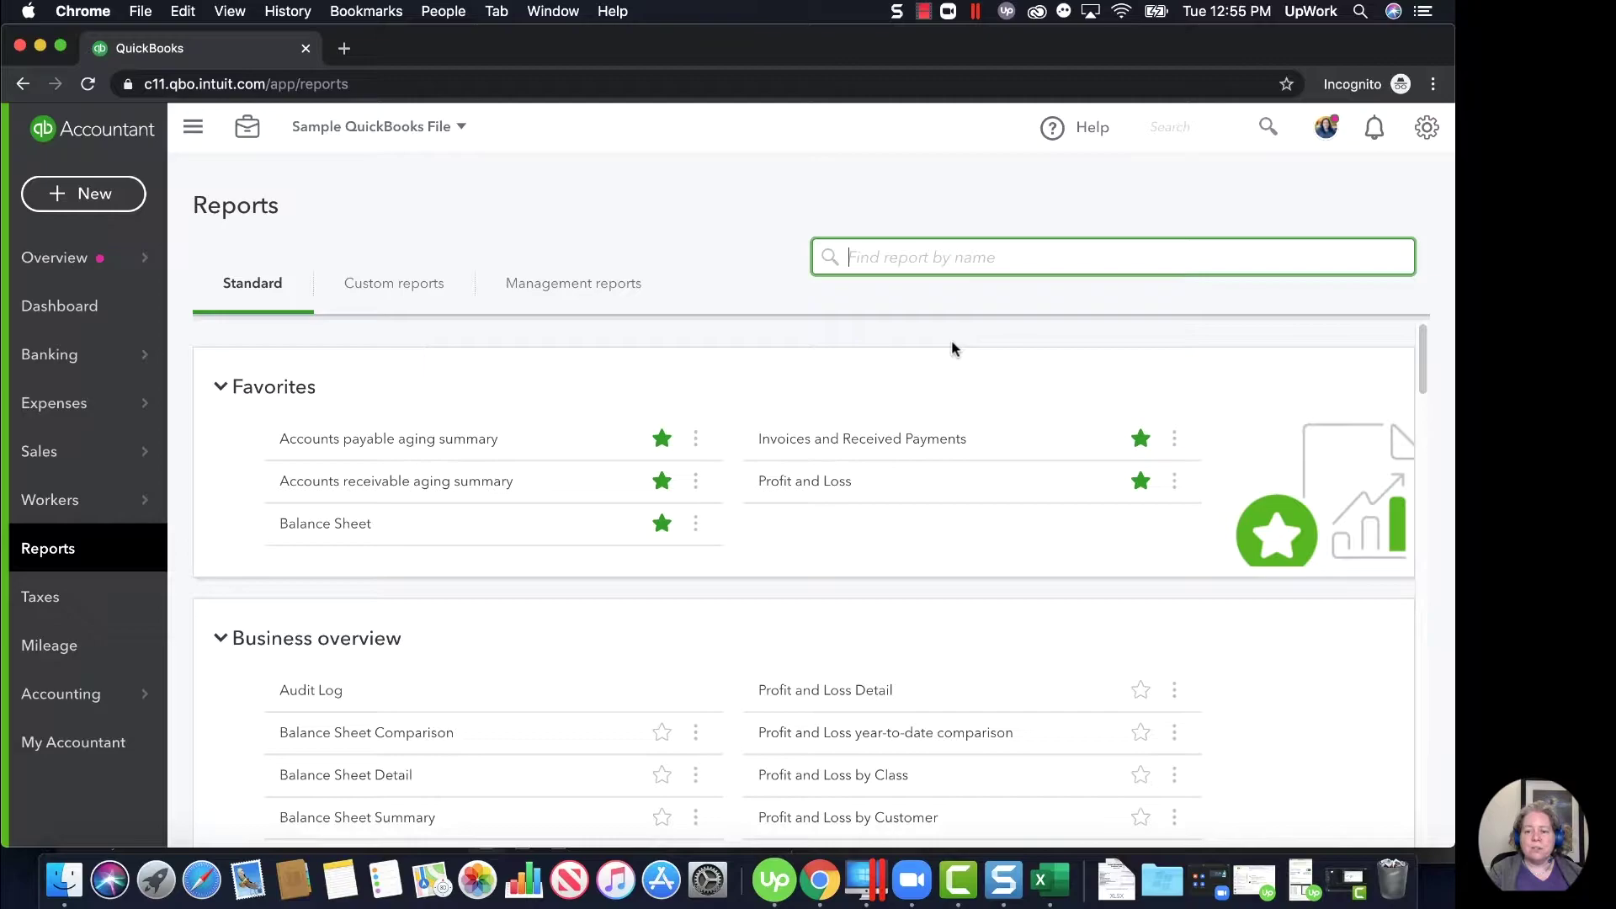
text(ge)
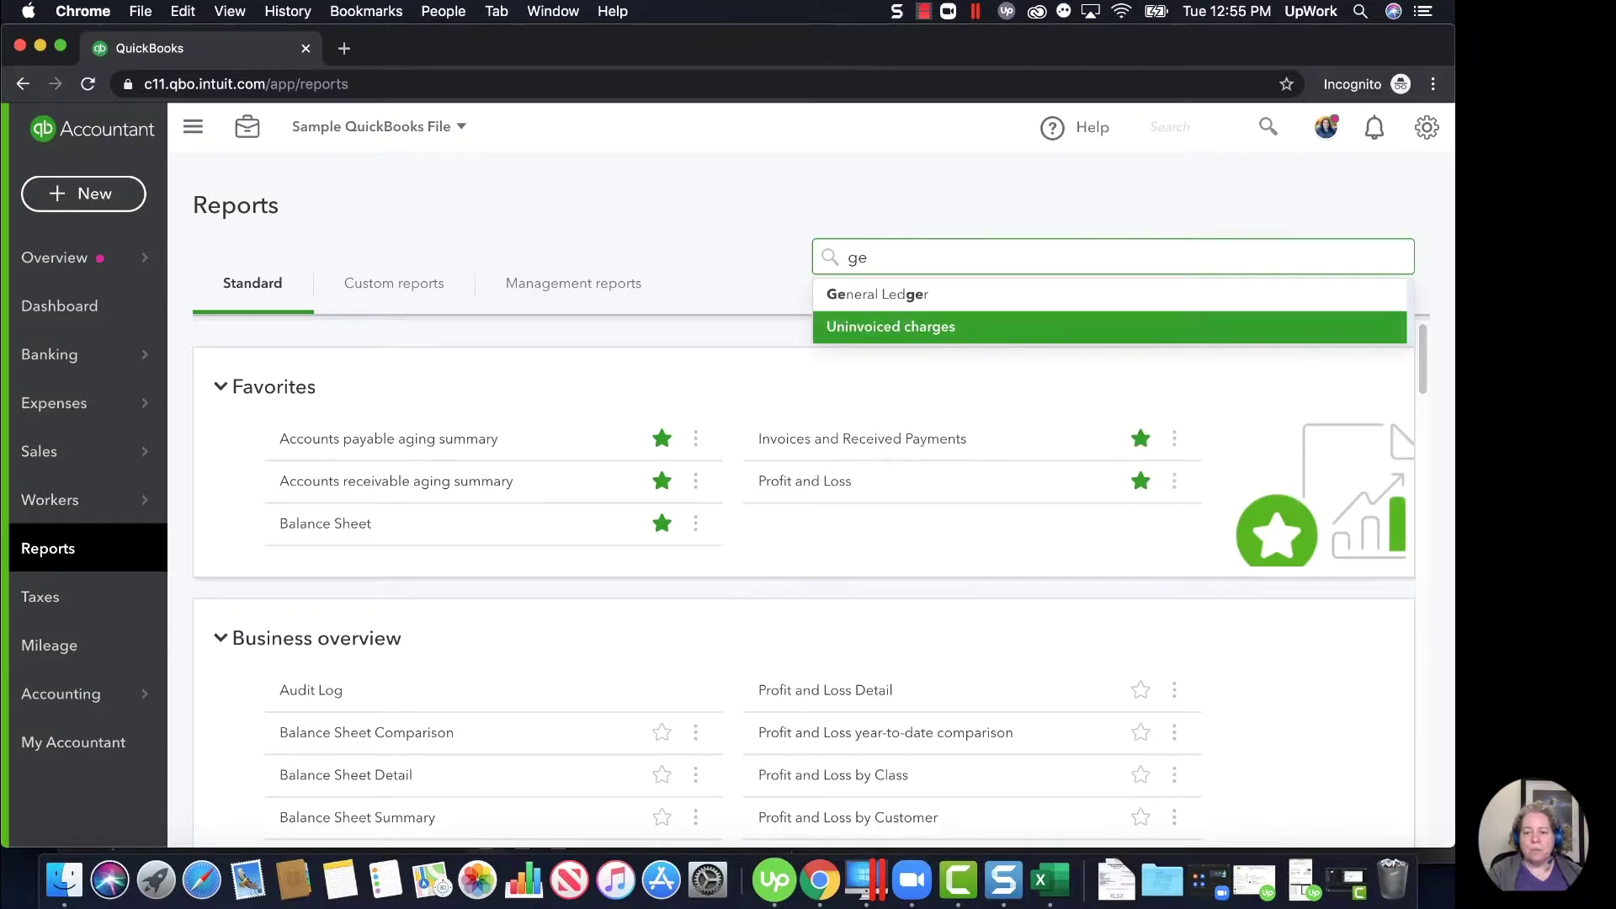
Open General Ledger and run it from 01/01/2019 to 12/31/2019.
click(949, 296)
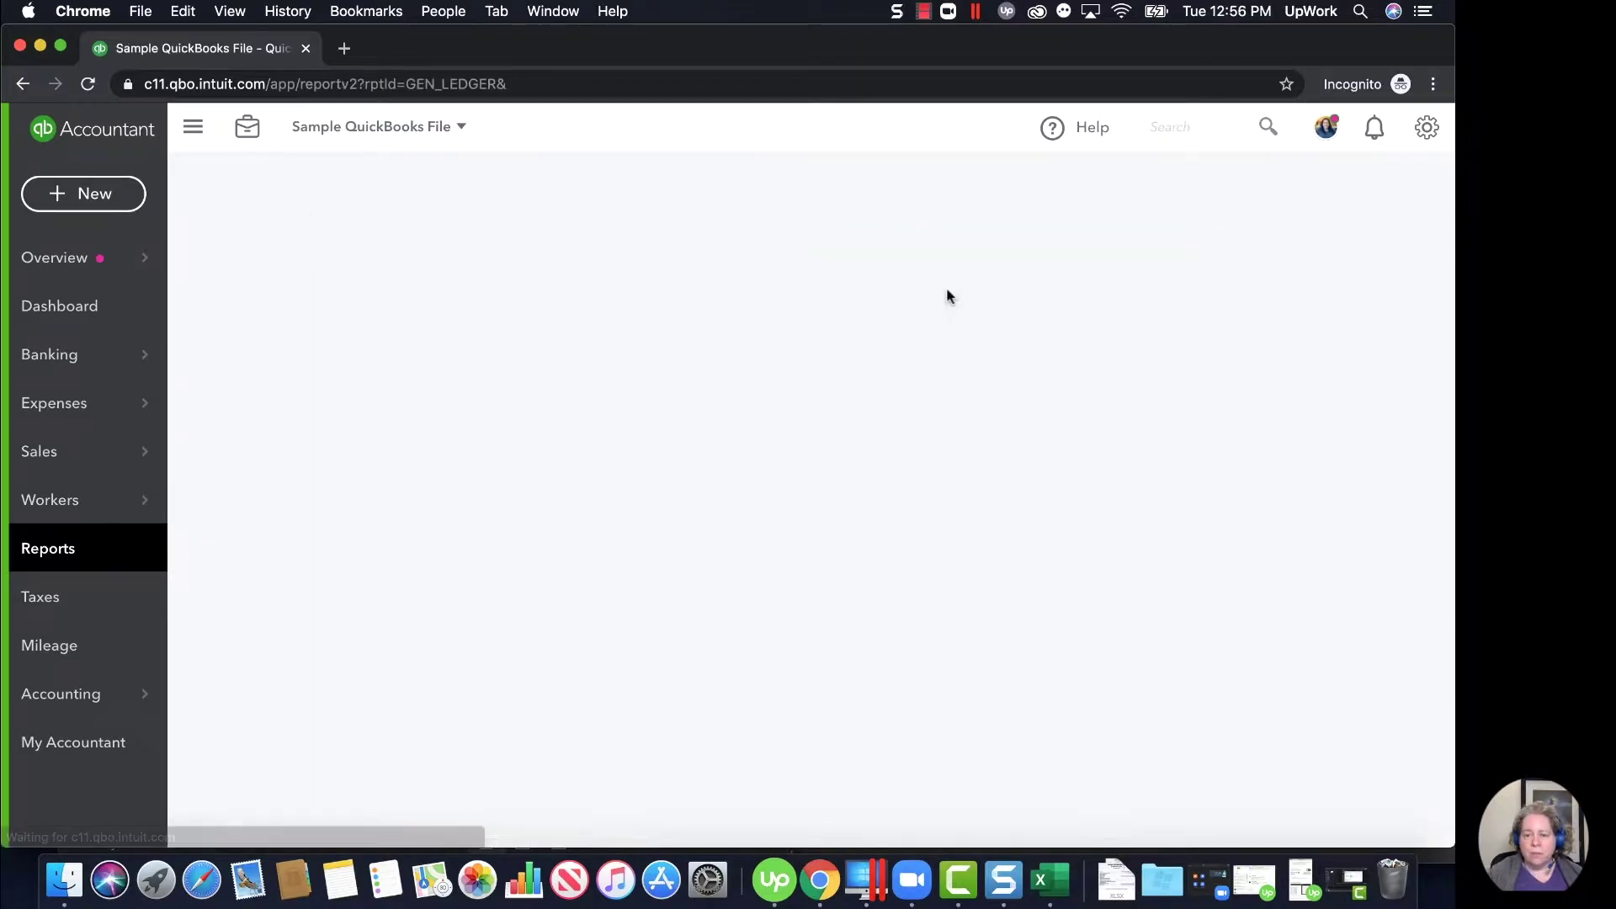
scroll(623, 298, up, 3)
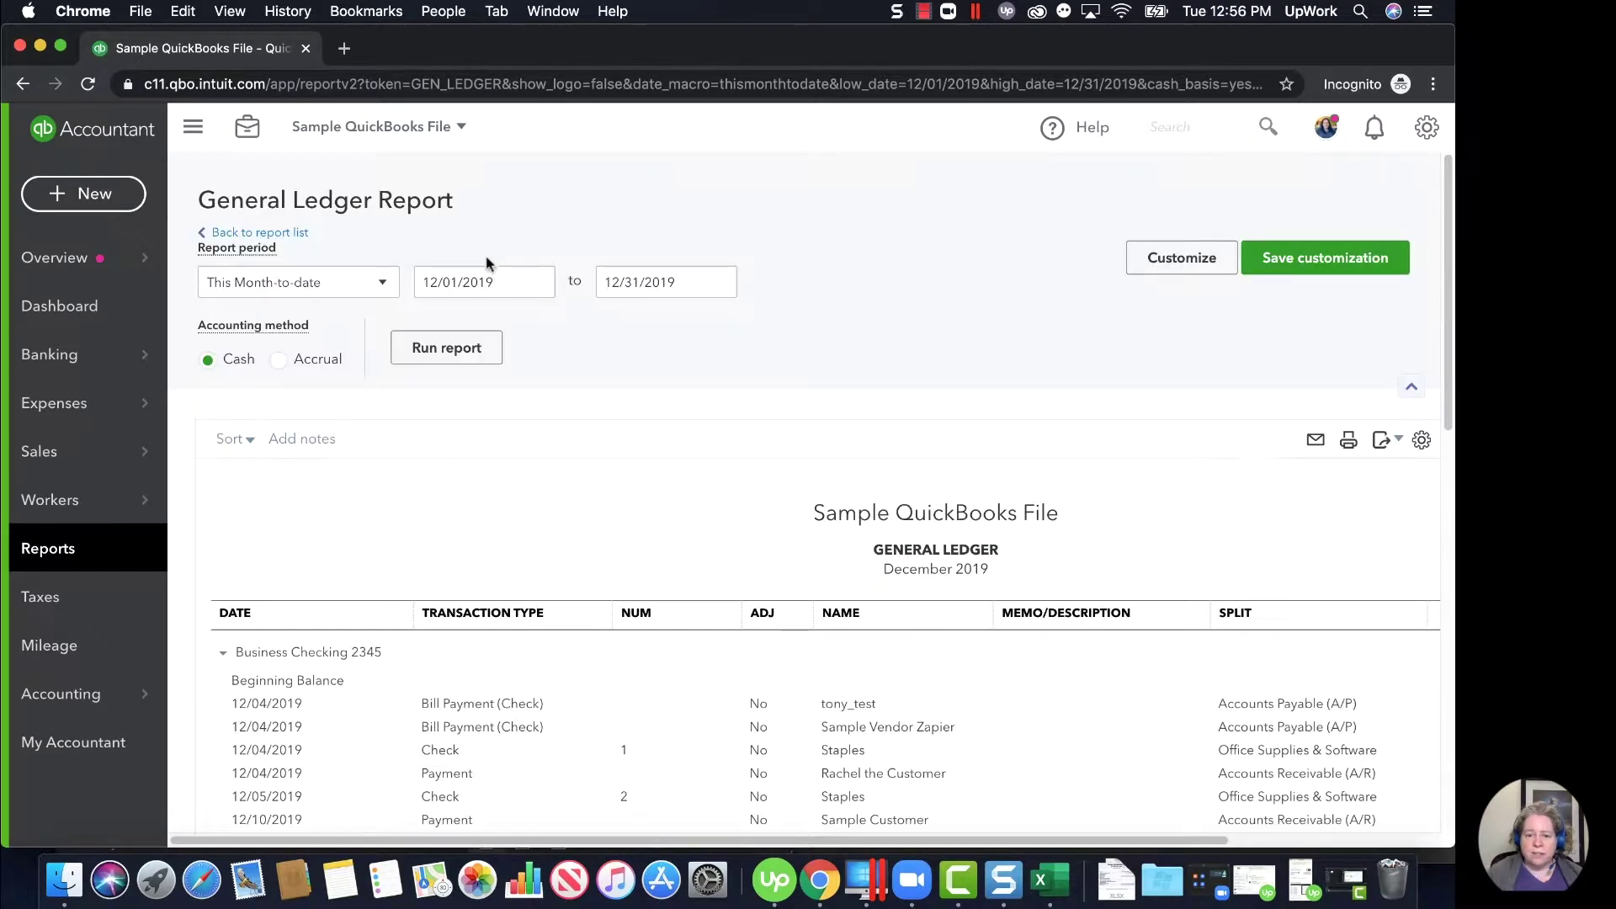
triple_click(485, 280)
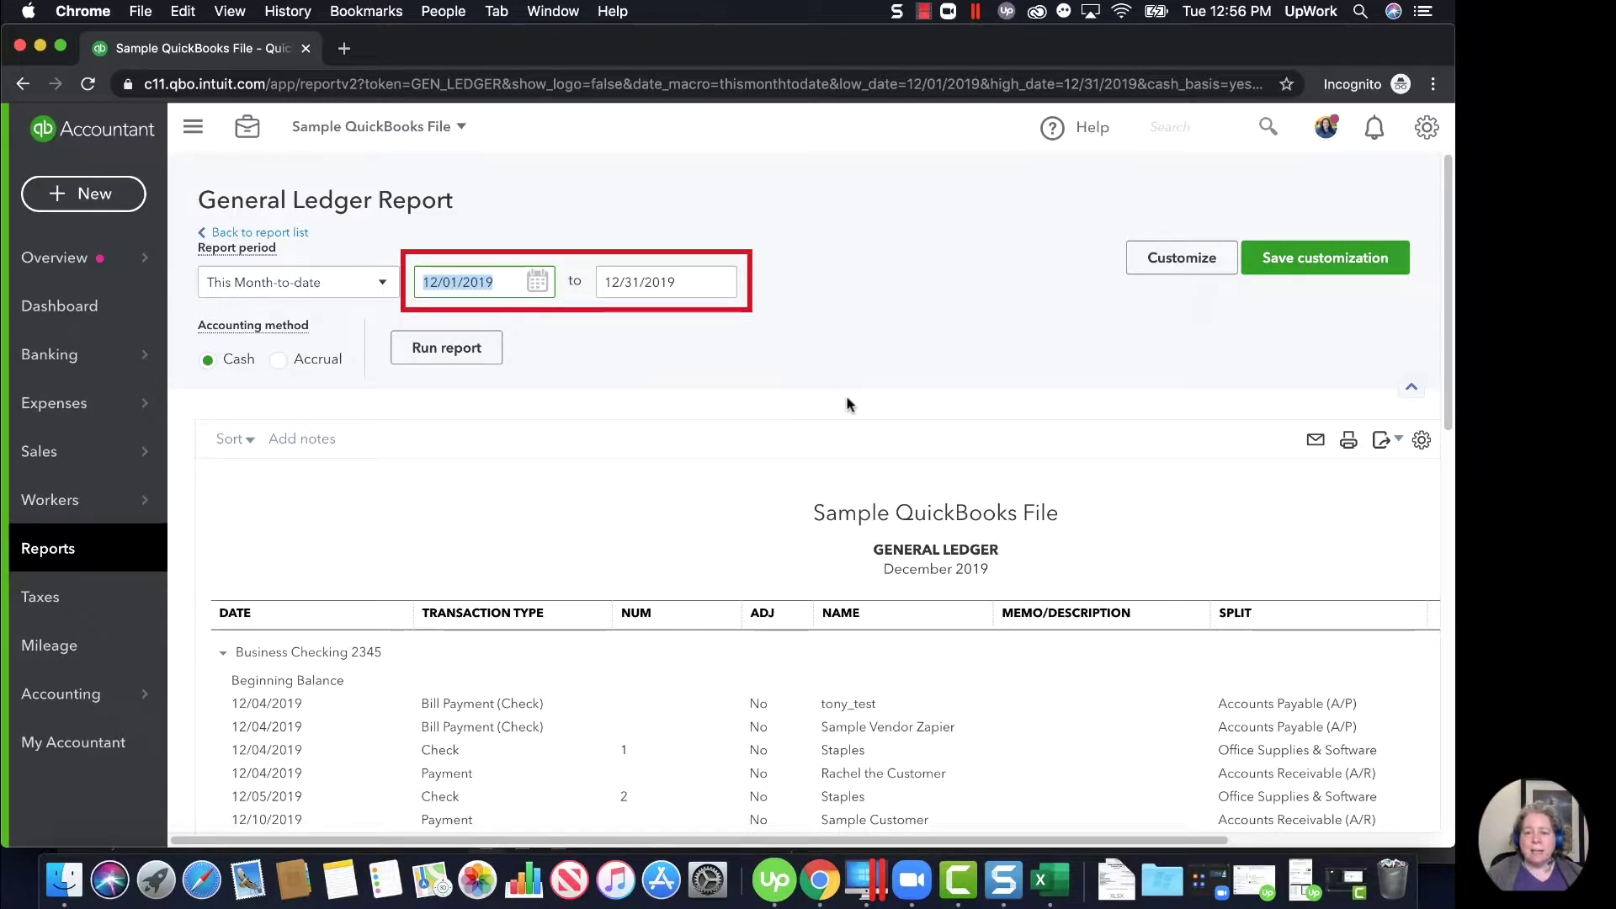
text(01)
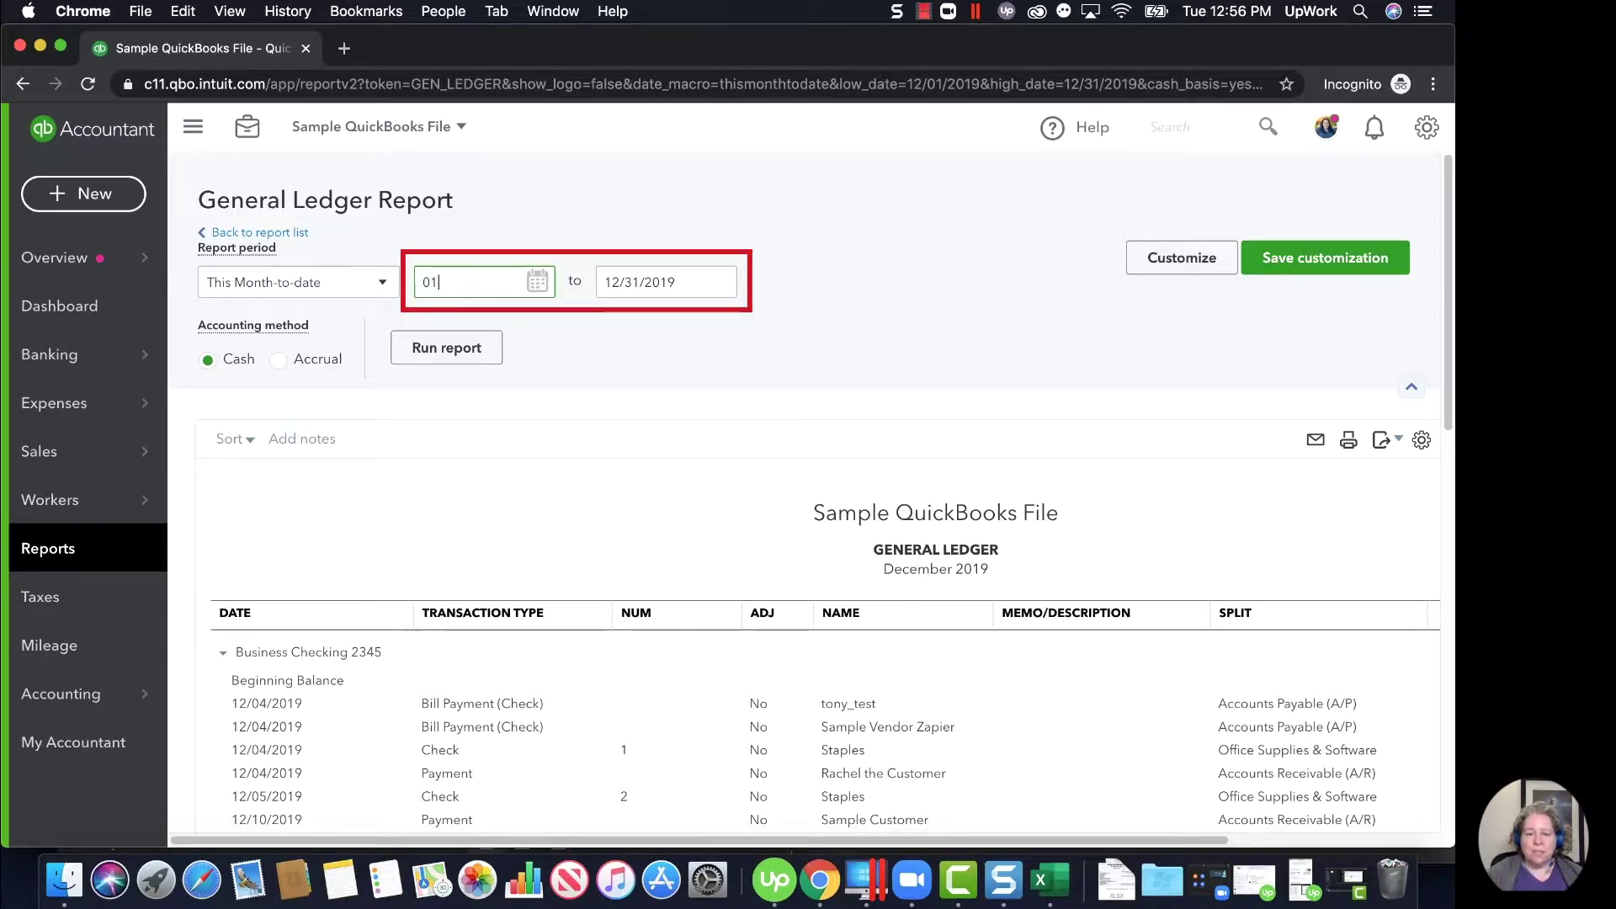
text(/01/2019)
key(Tab)
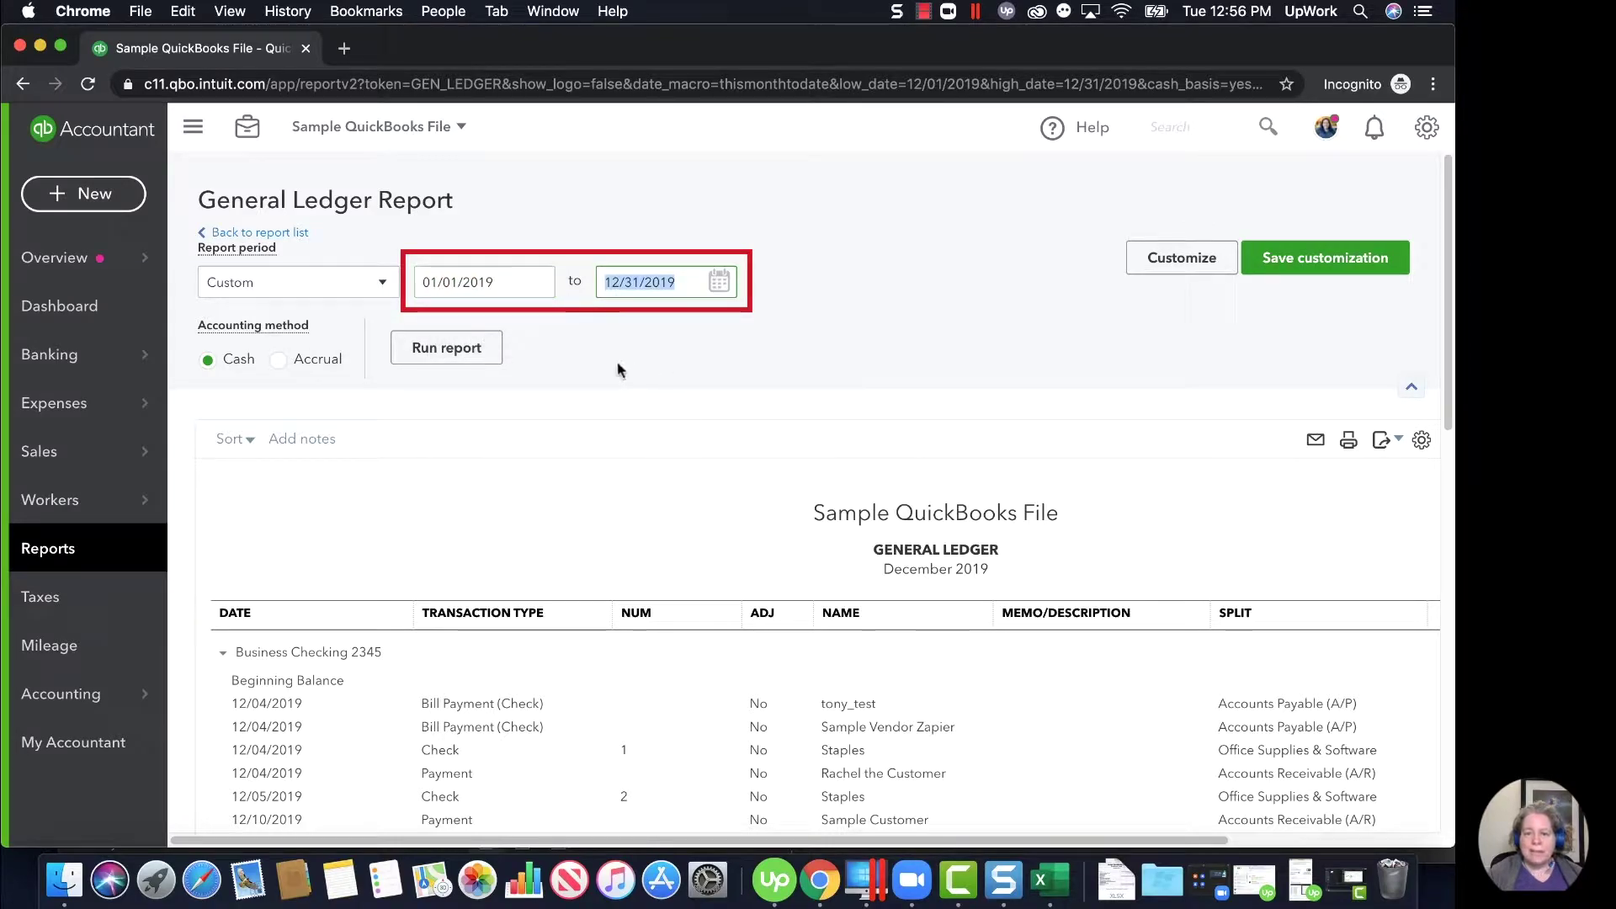
click(459, 354)
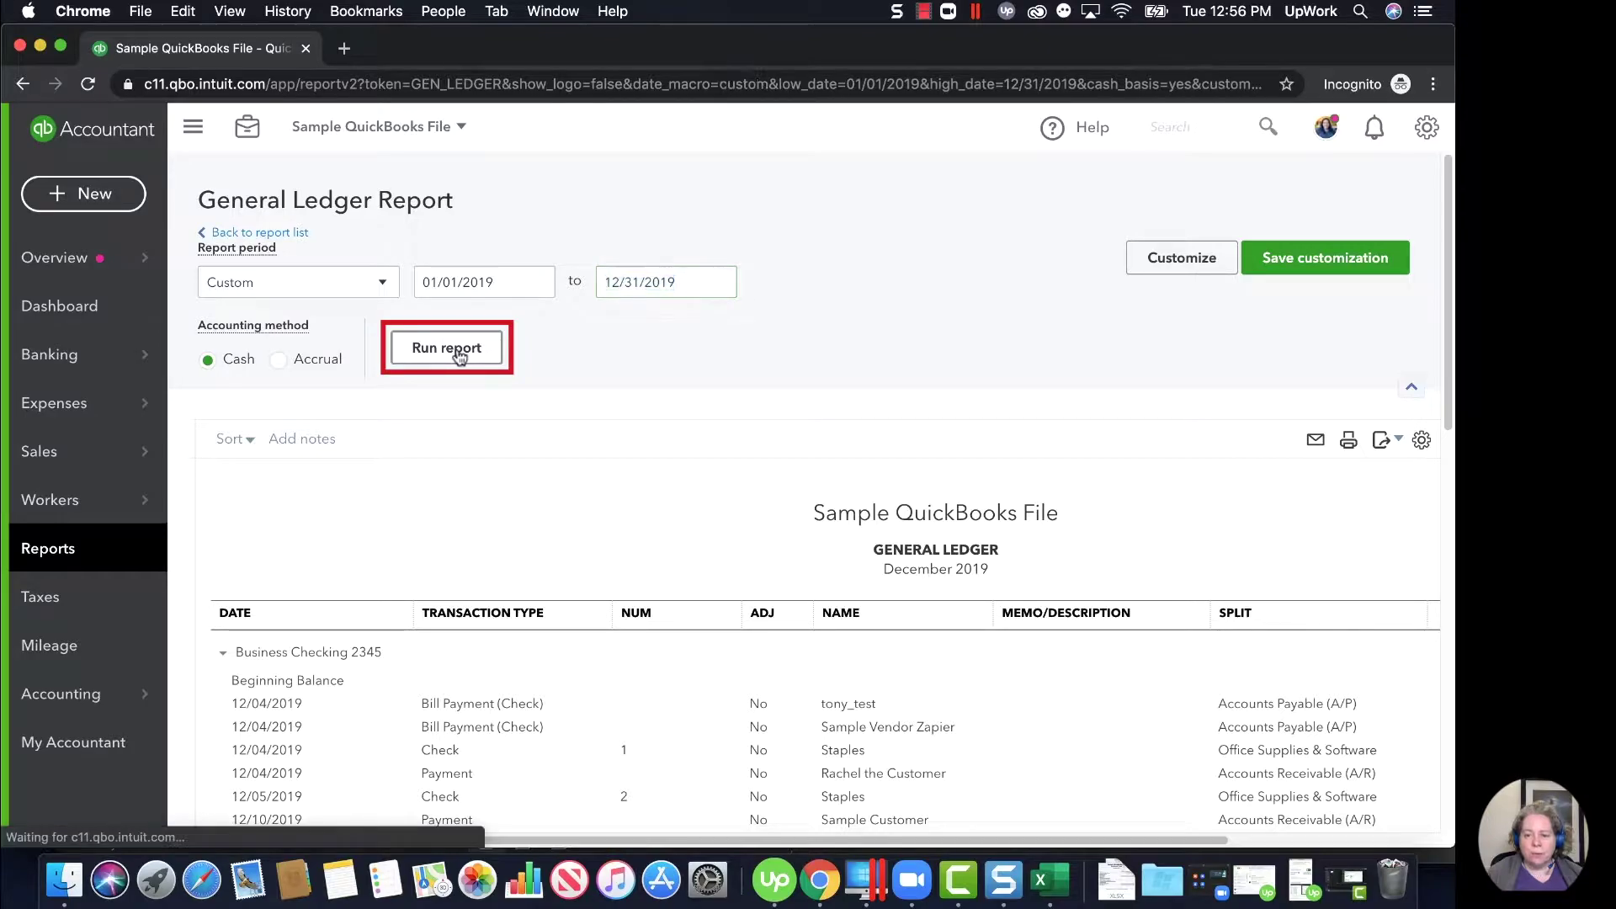
Collapse the Business Checking 2345, Petty Cash, Uncategorized Asset, Undeposited Funds and B of A groups.
scroll(718, 412, down, 3)
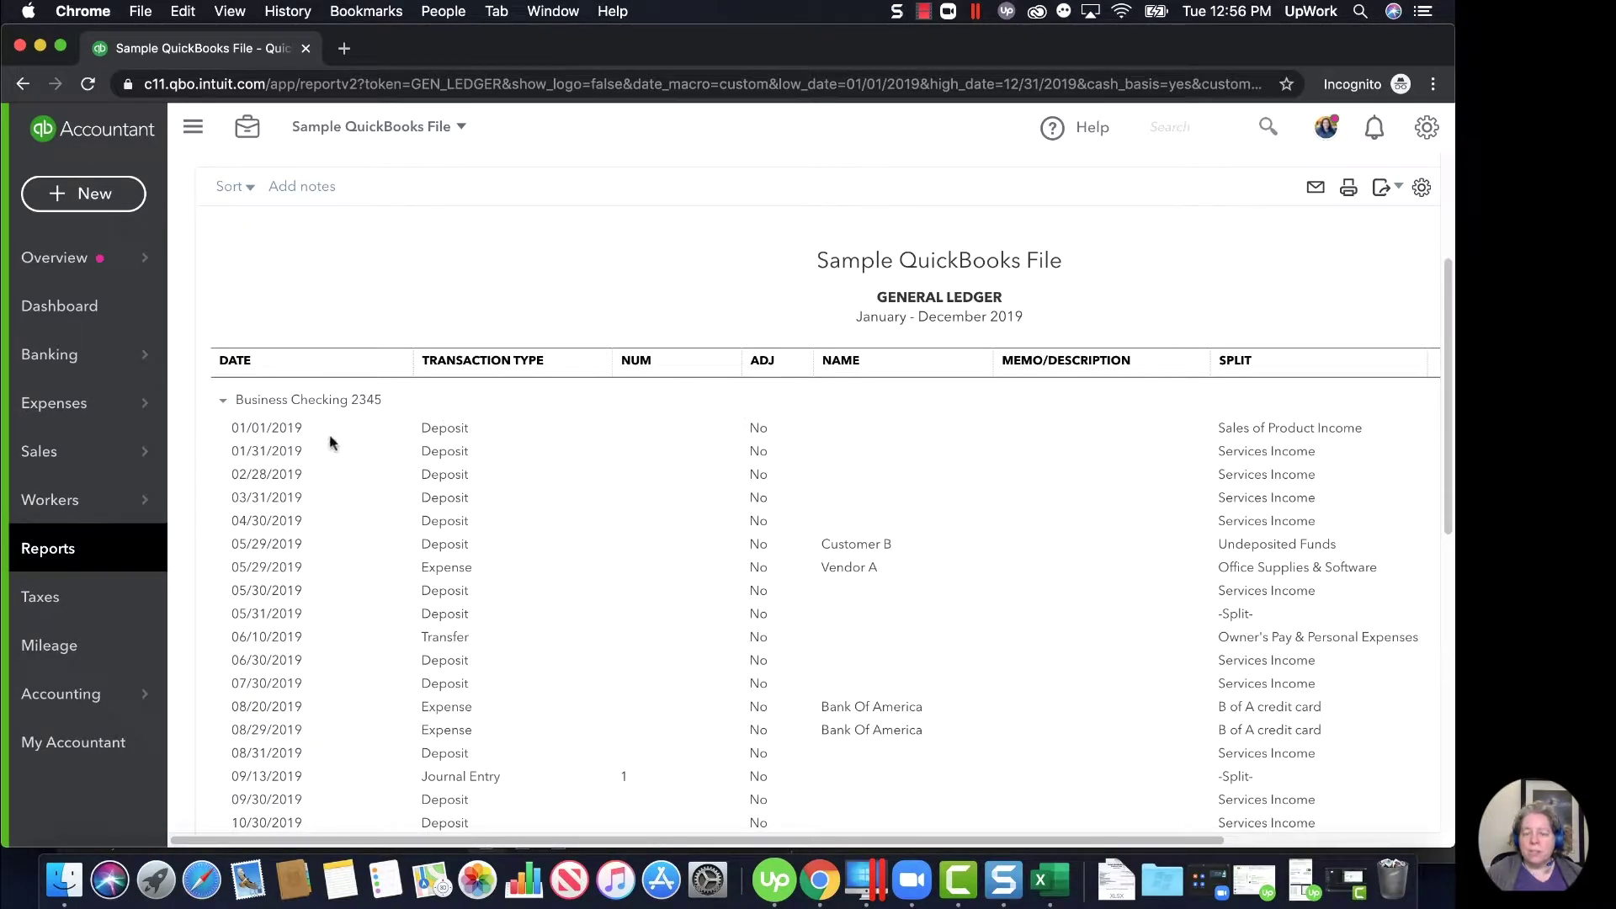
scroll(362, 433, up, 2)
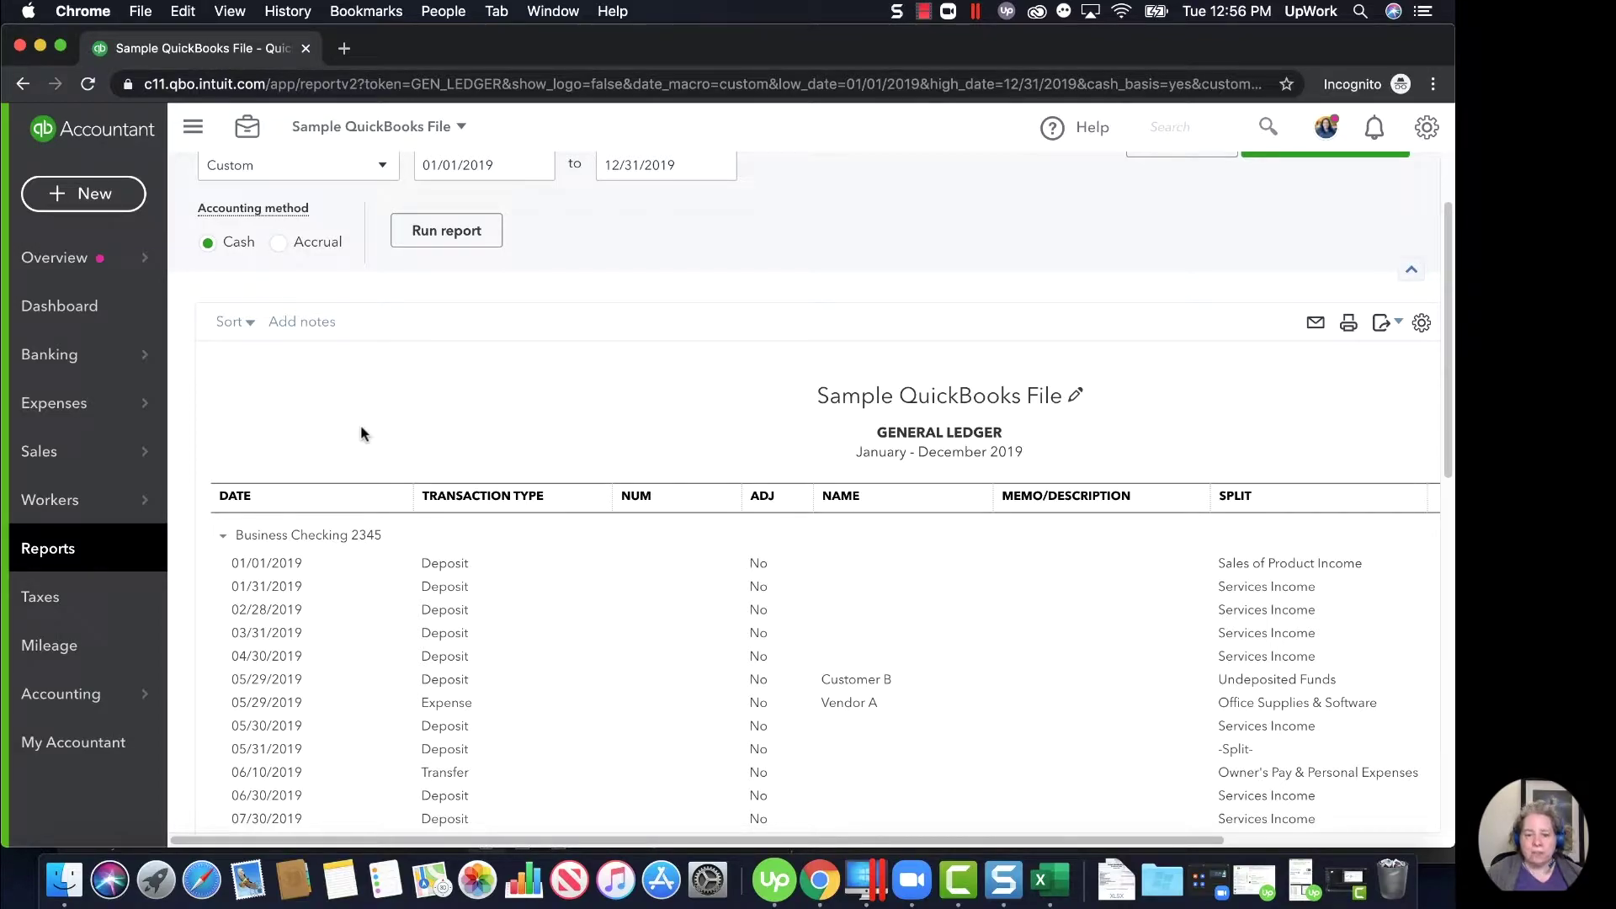
click(222, 536)
click(221, 564)
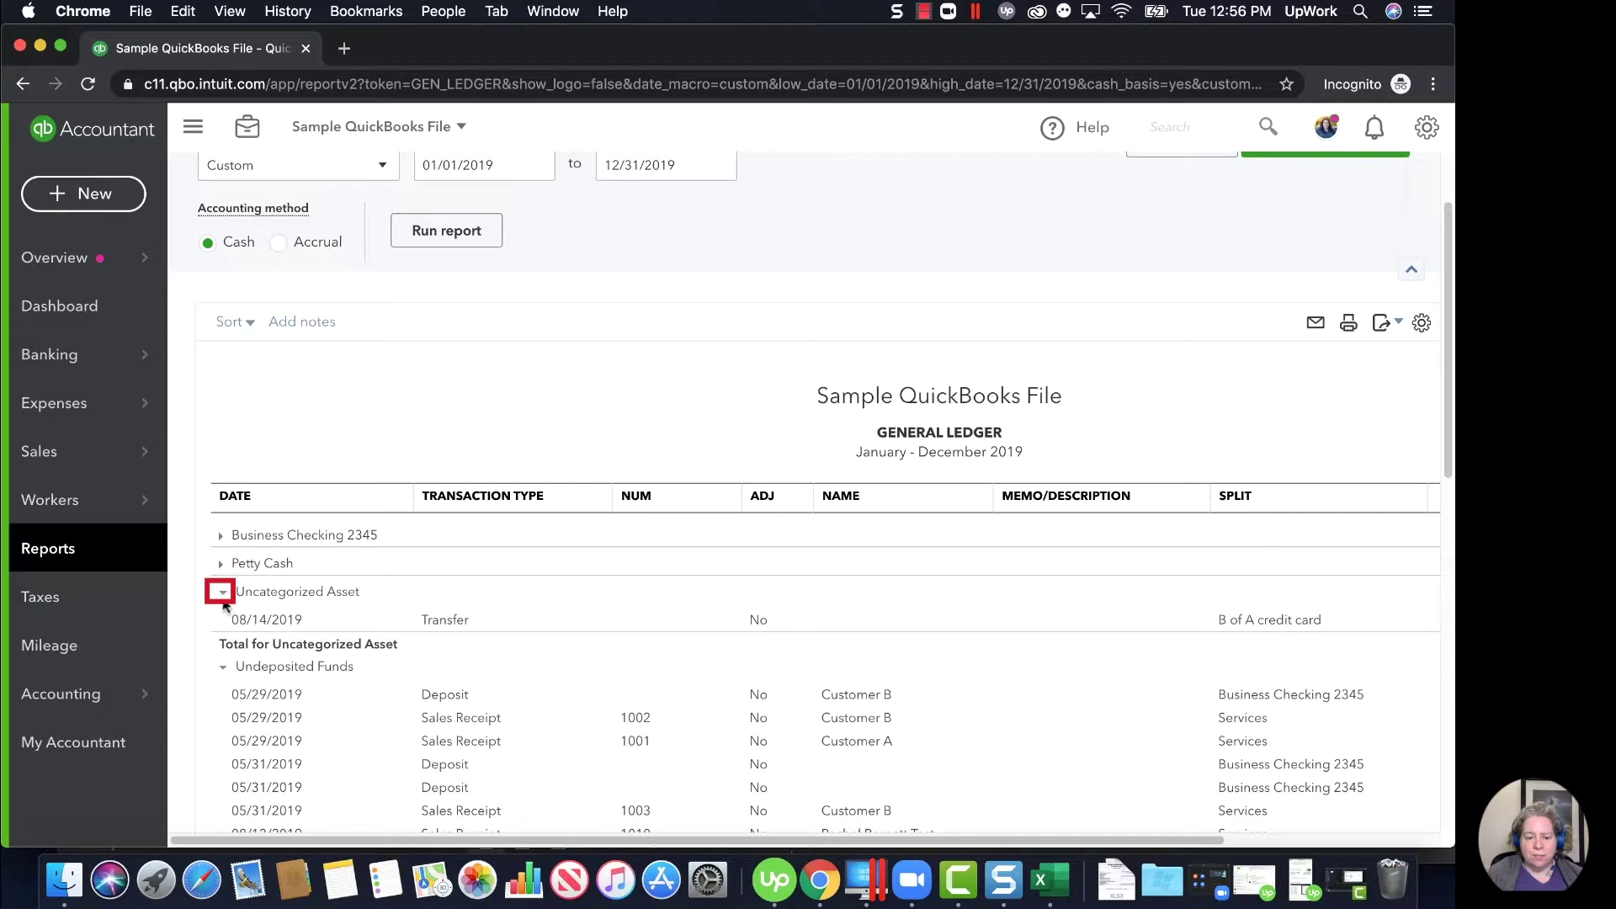
click(222, 592)
click(221, 620)
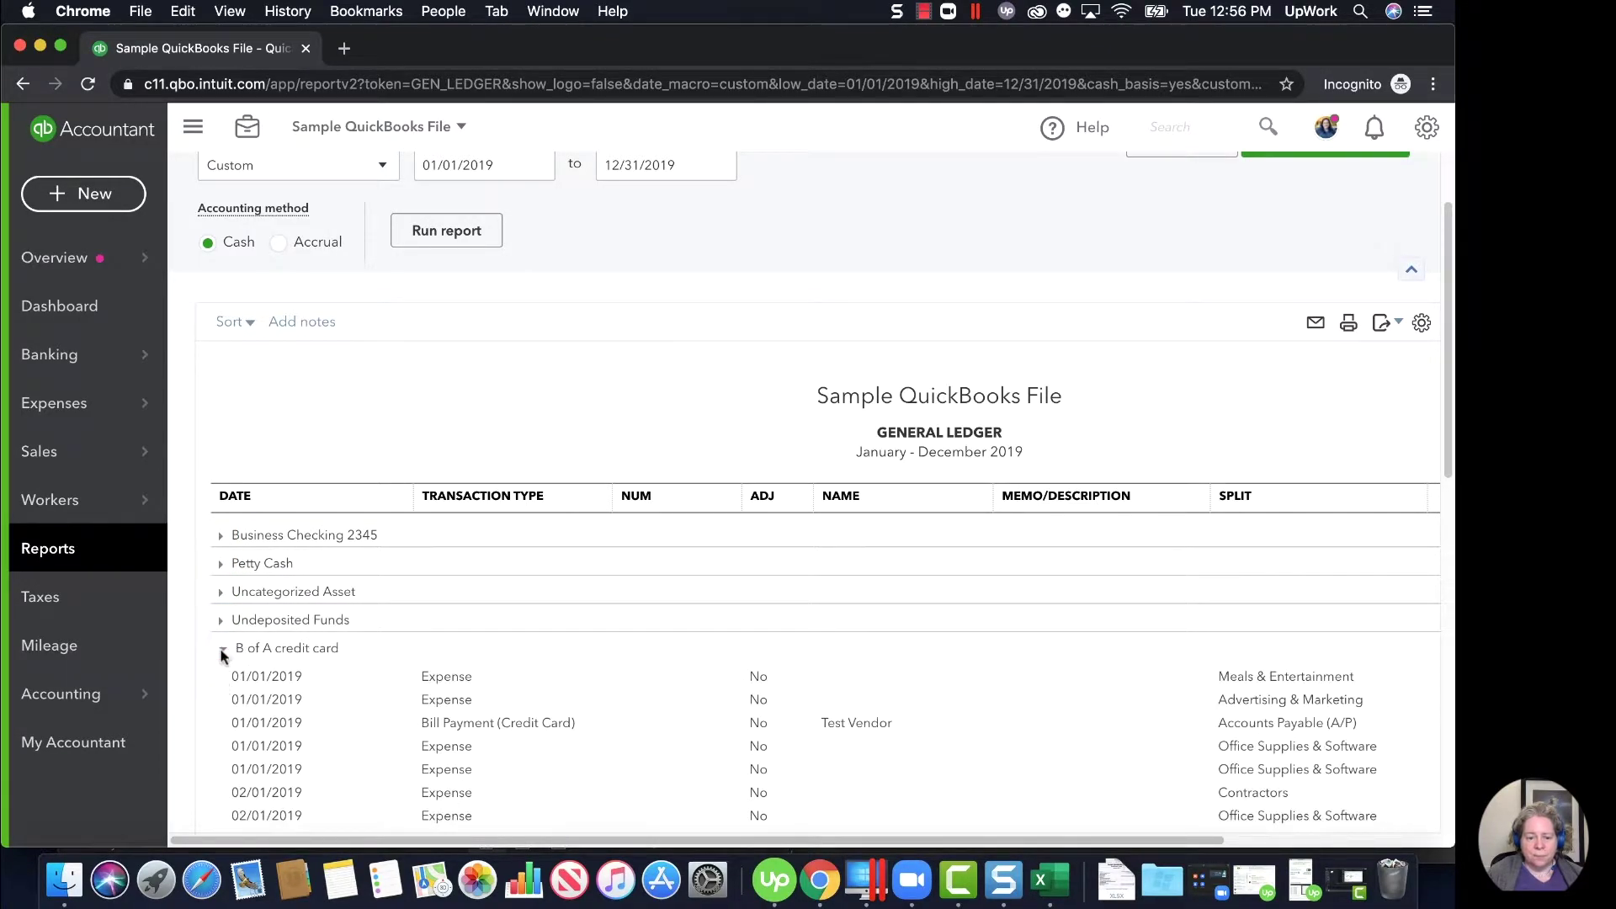
click(222, 650)
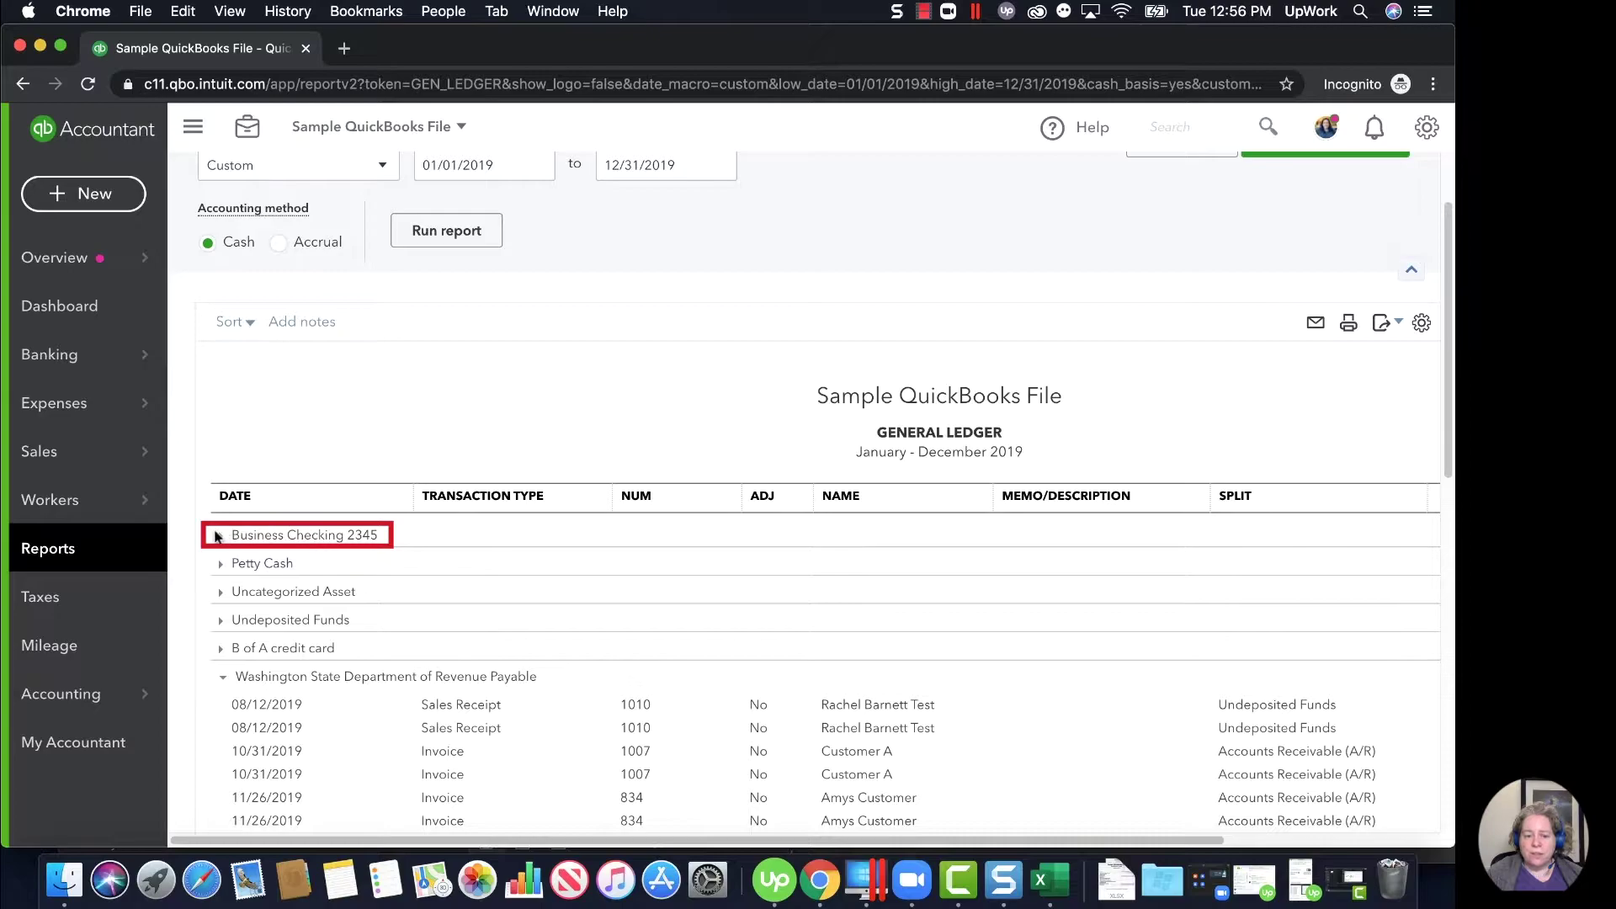
Expand and re-collapse Business Checking, Petty Cash, Uncategorized Asset and B of A to review their transactions.
click(220, 537)
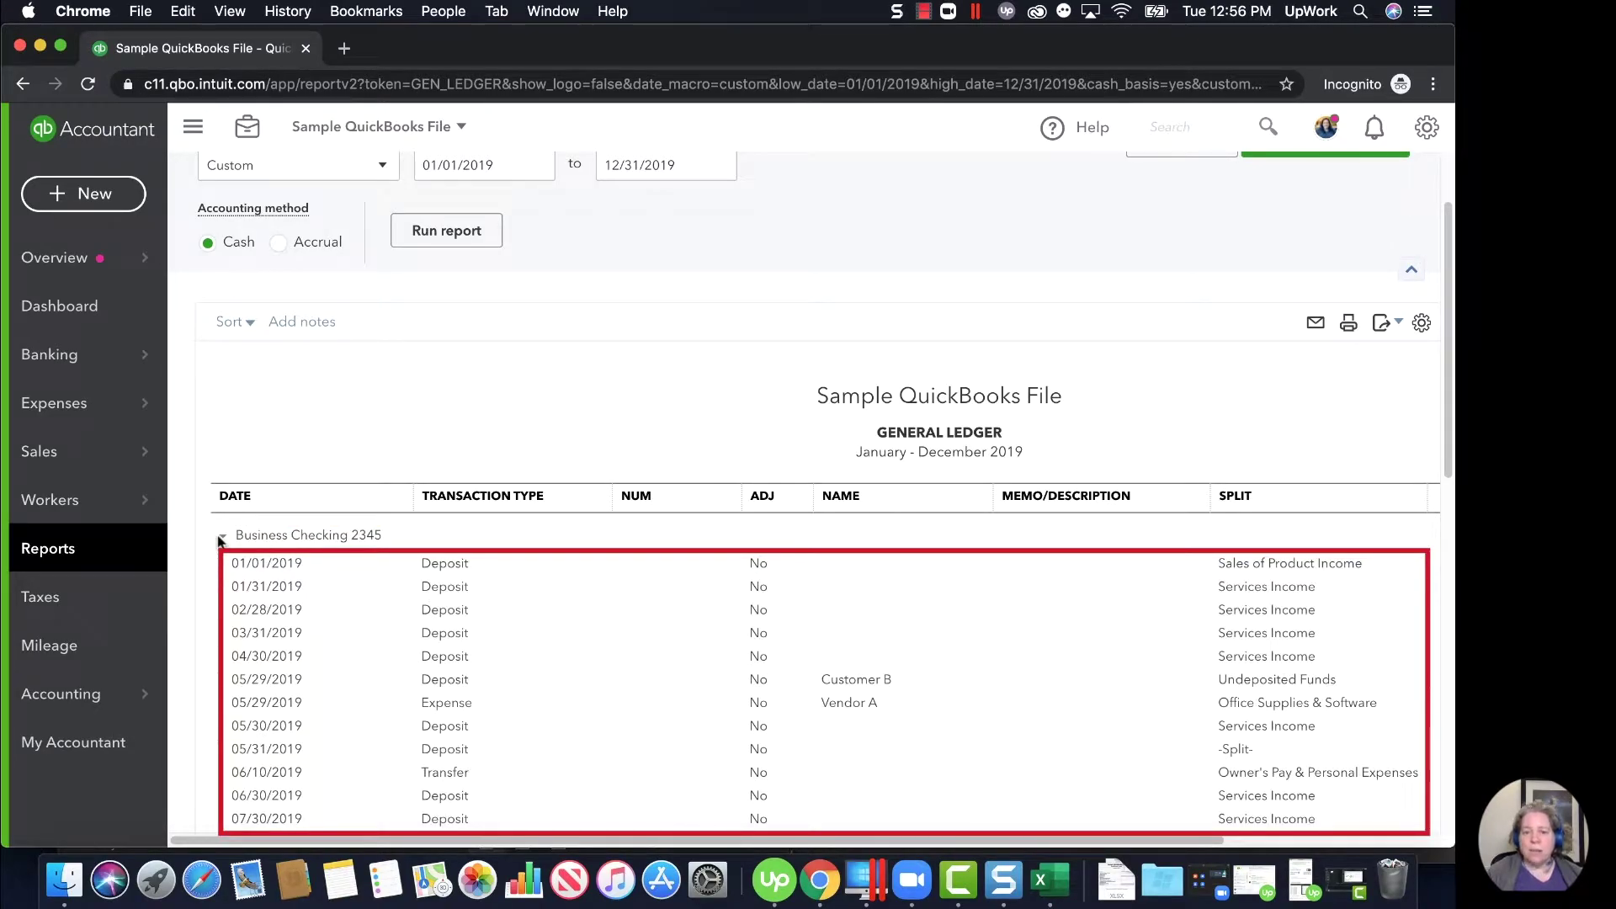
click(219, 539)
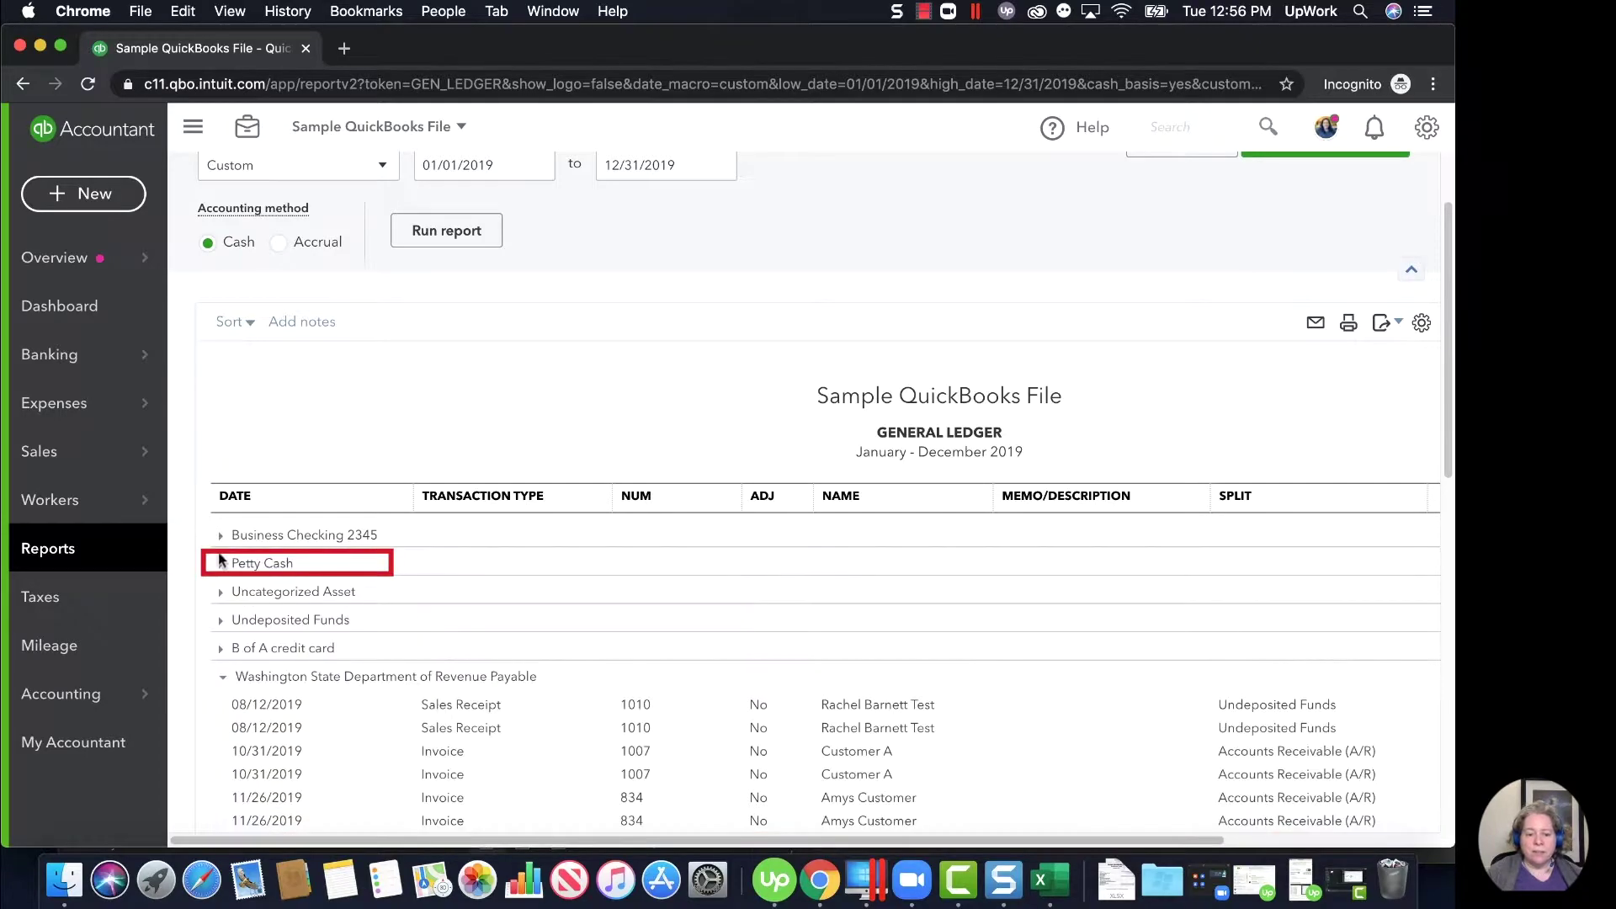
click(221, 566)
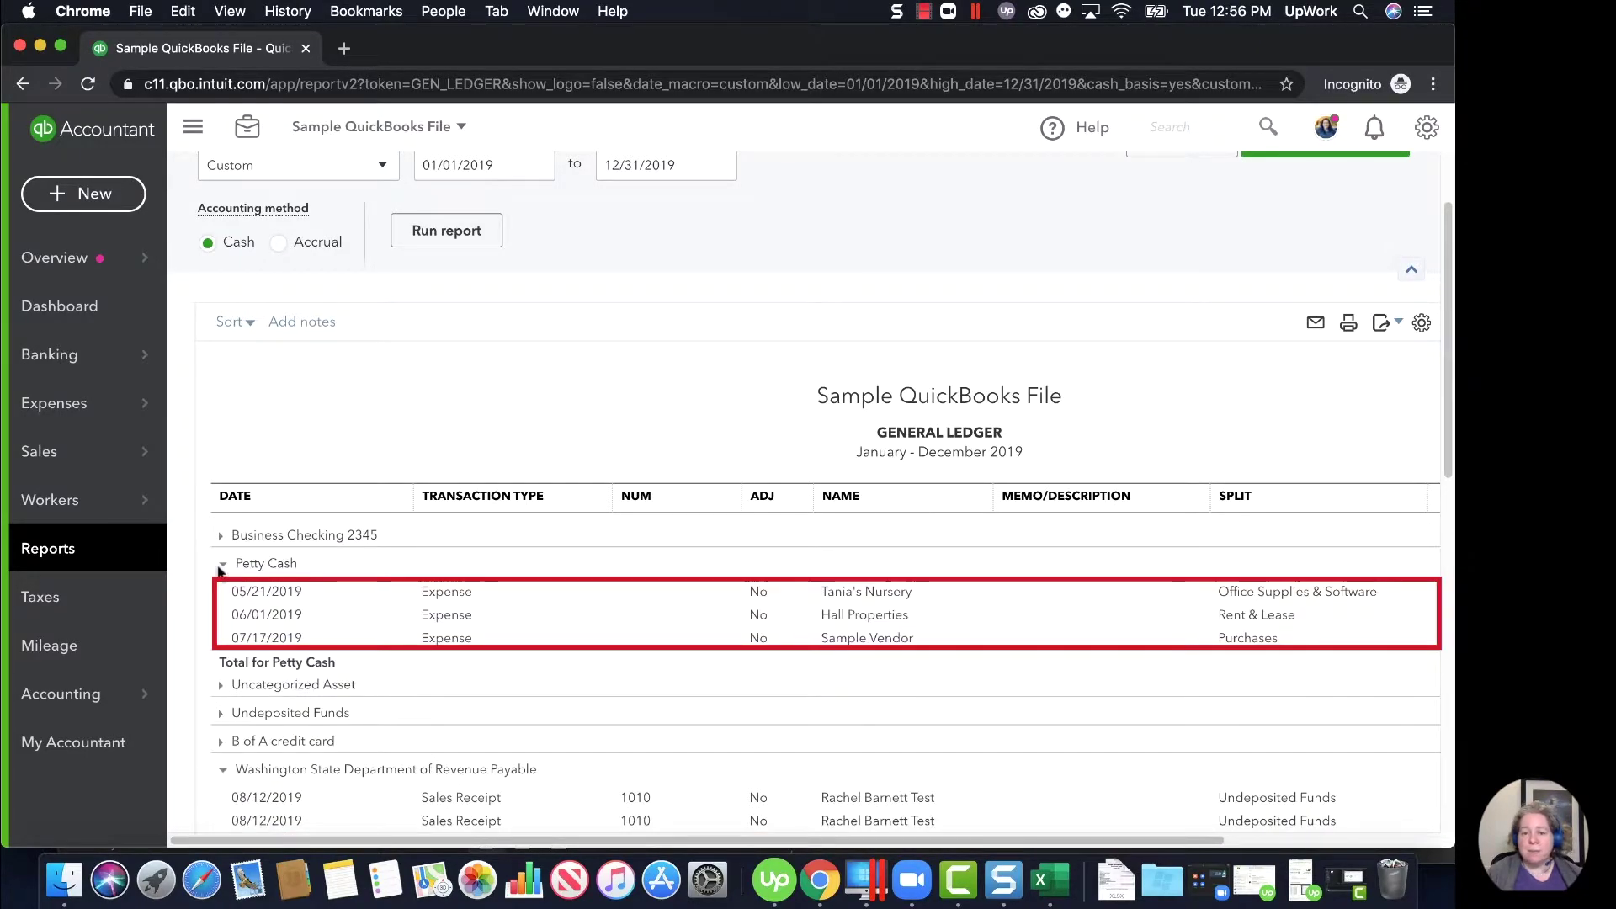
click(219, 566)
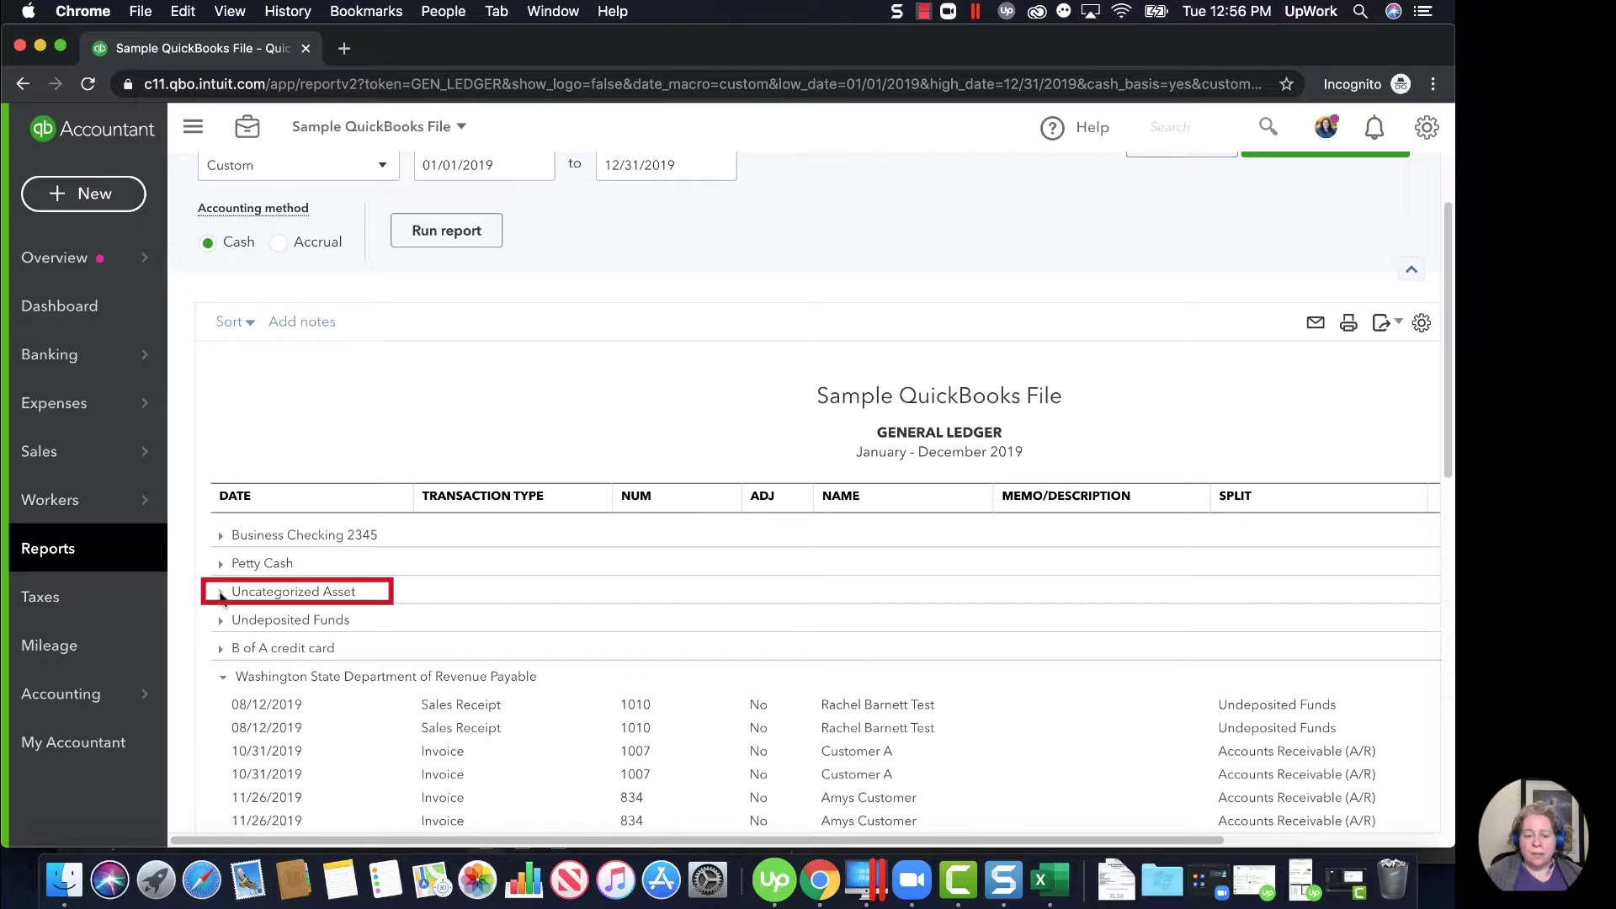
click(222, 593)
click(222, 595)
click(220, 646)
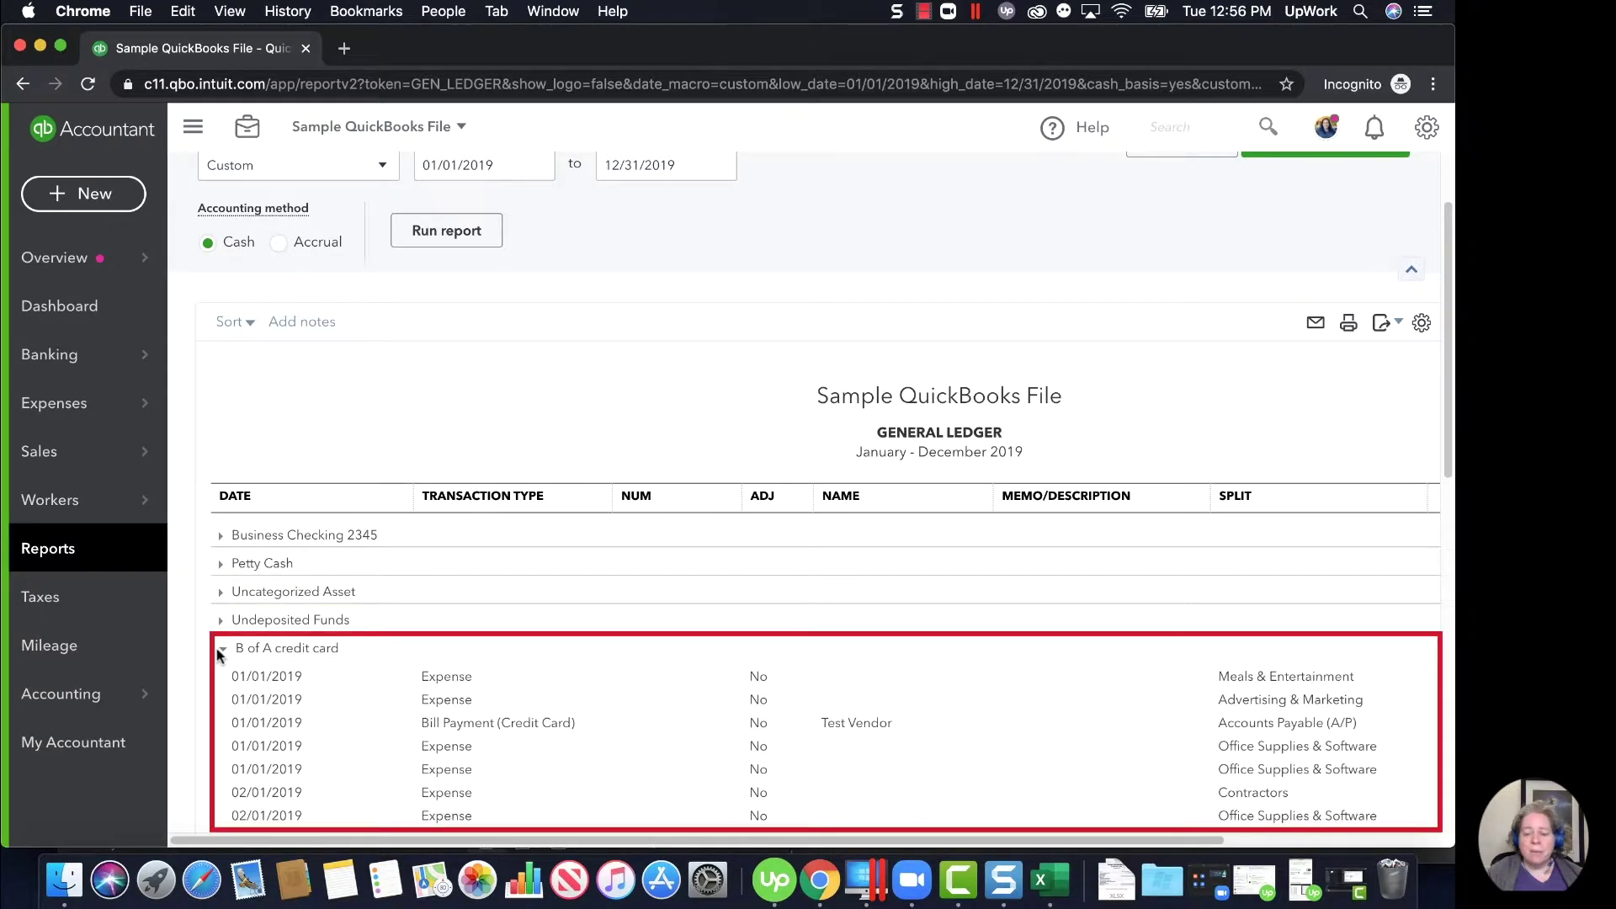
click(220, 646)
Collapse the Department of Revenue Payable, Owner's Pay, Services, Services Income and Cost of Goods Sold groups.
scroll(223, 644, down, 1)
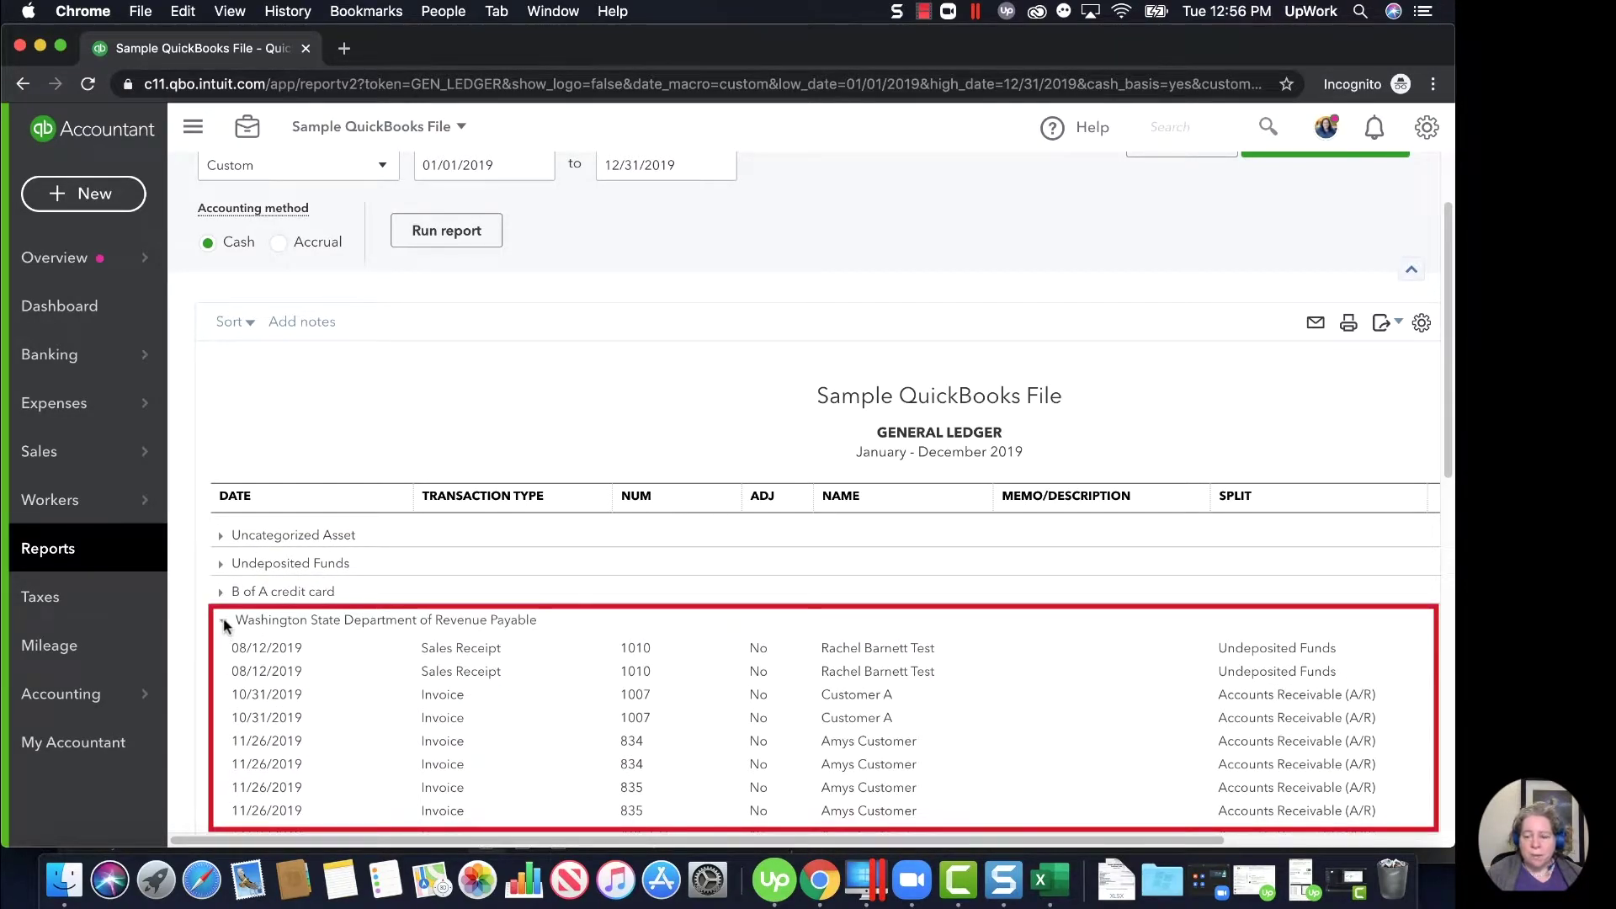
click(221, 621)
scroll(223, 623, down, 2)
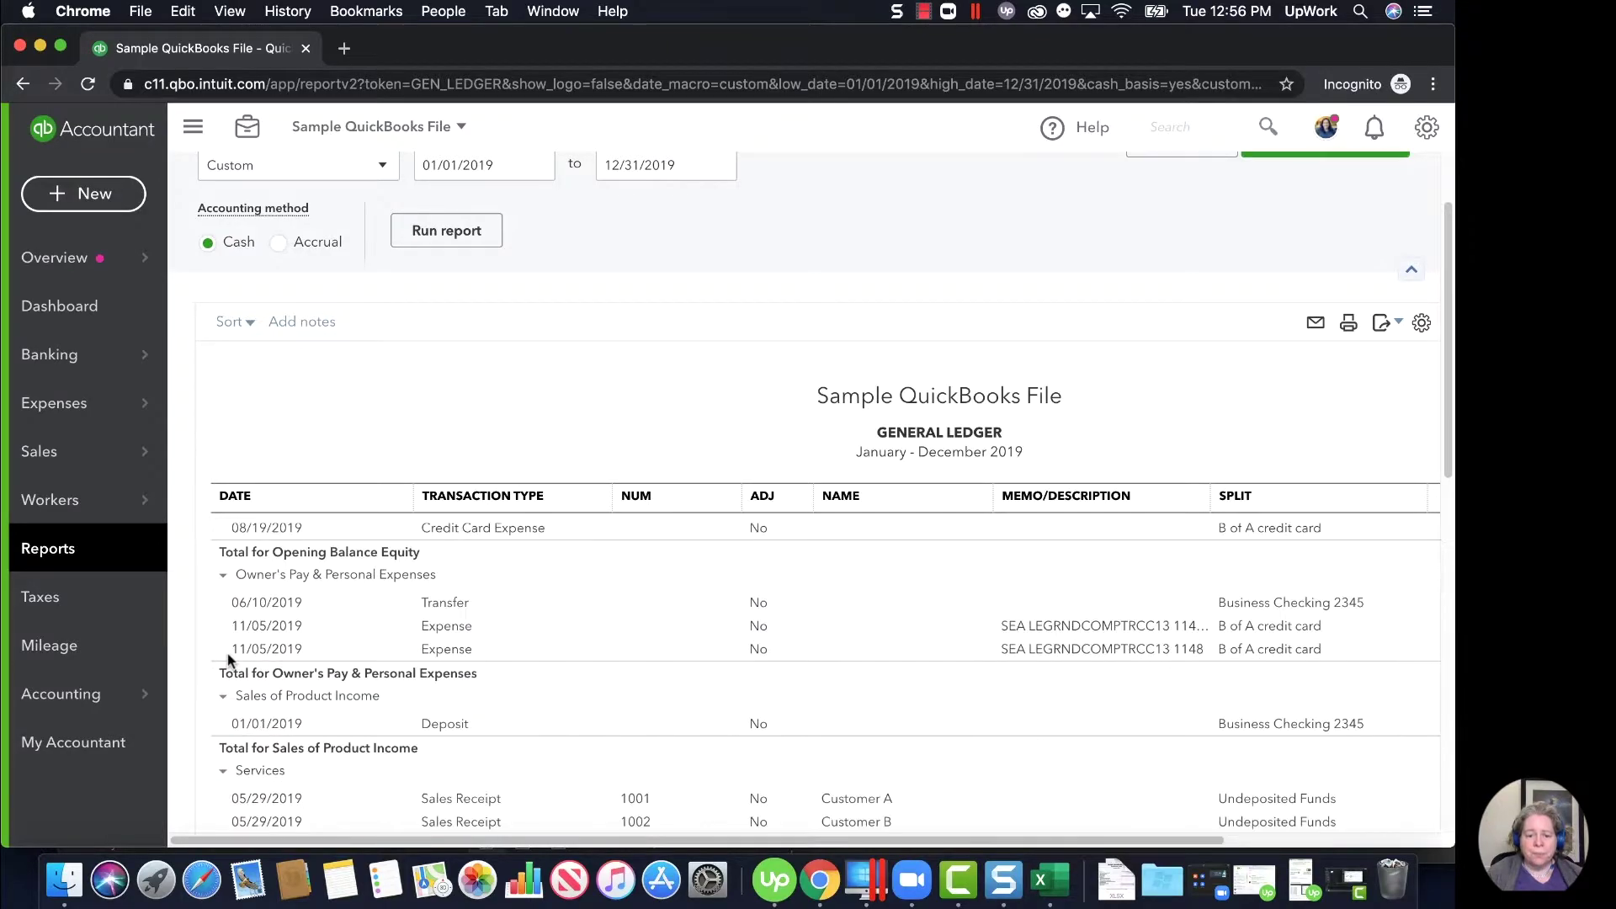
click(221, 577)
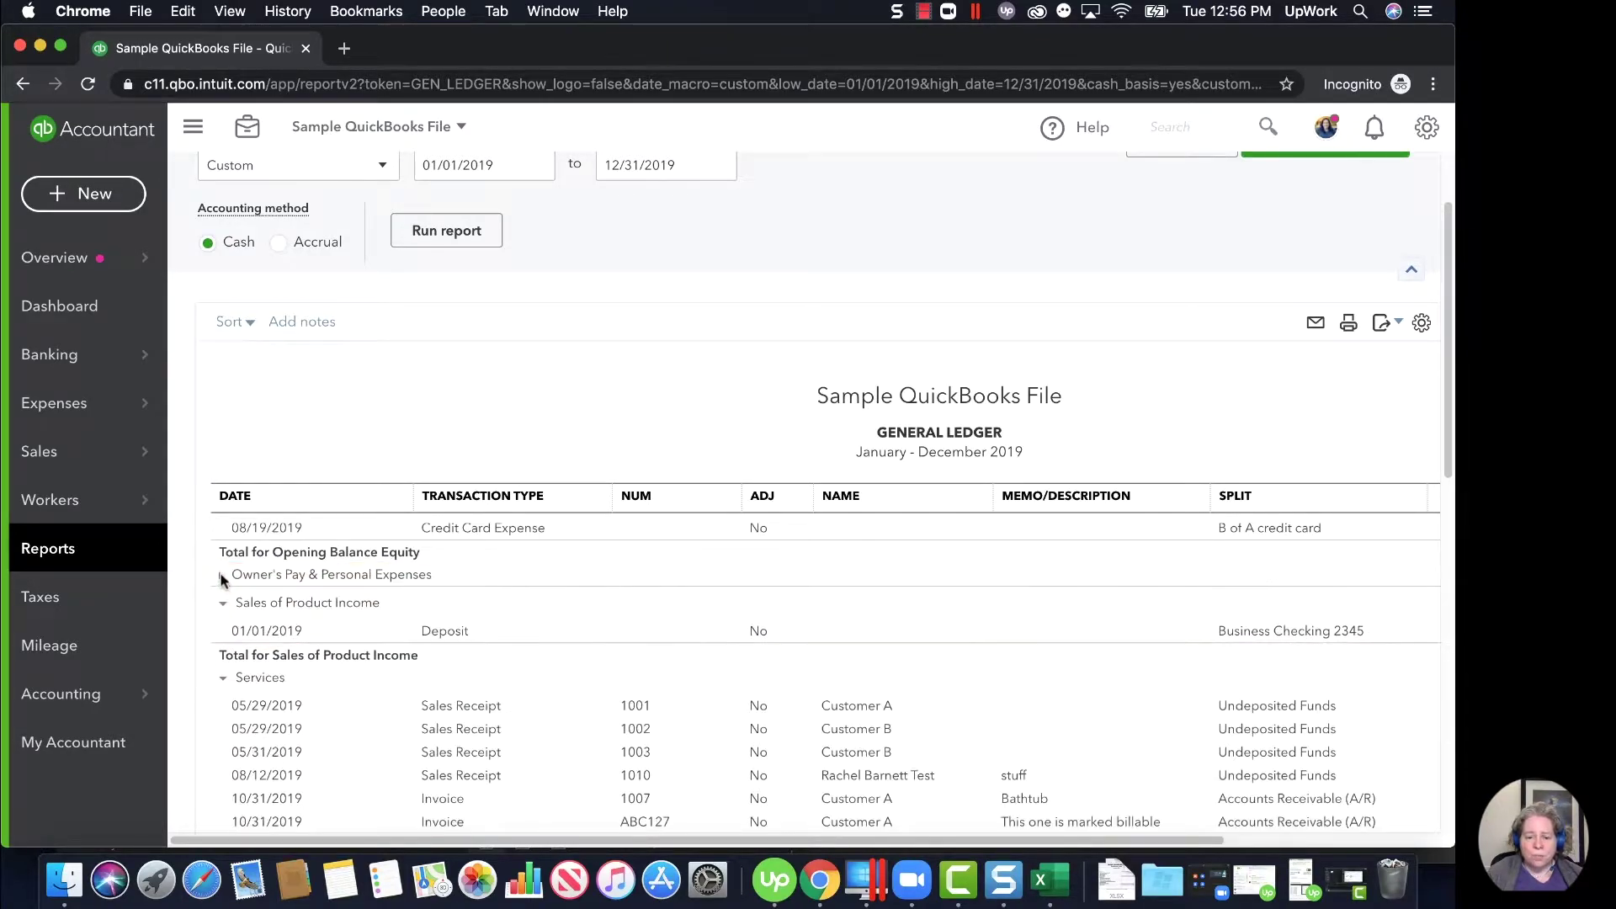
click(221, 678)
scroll(222, 676, down, 2)
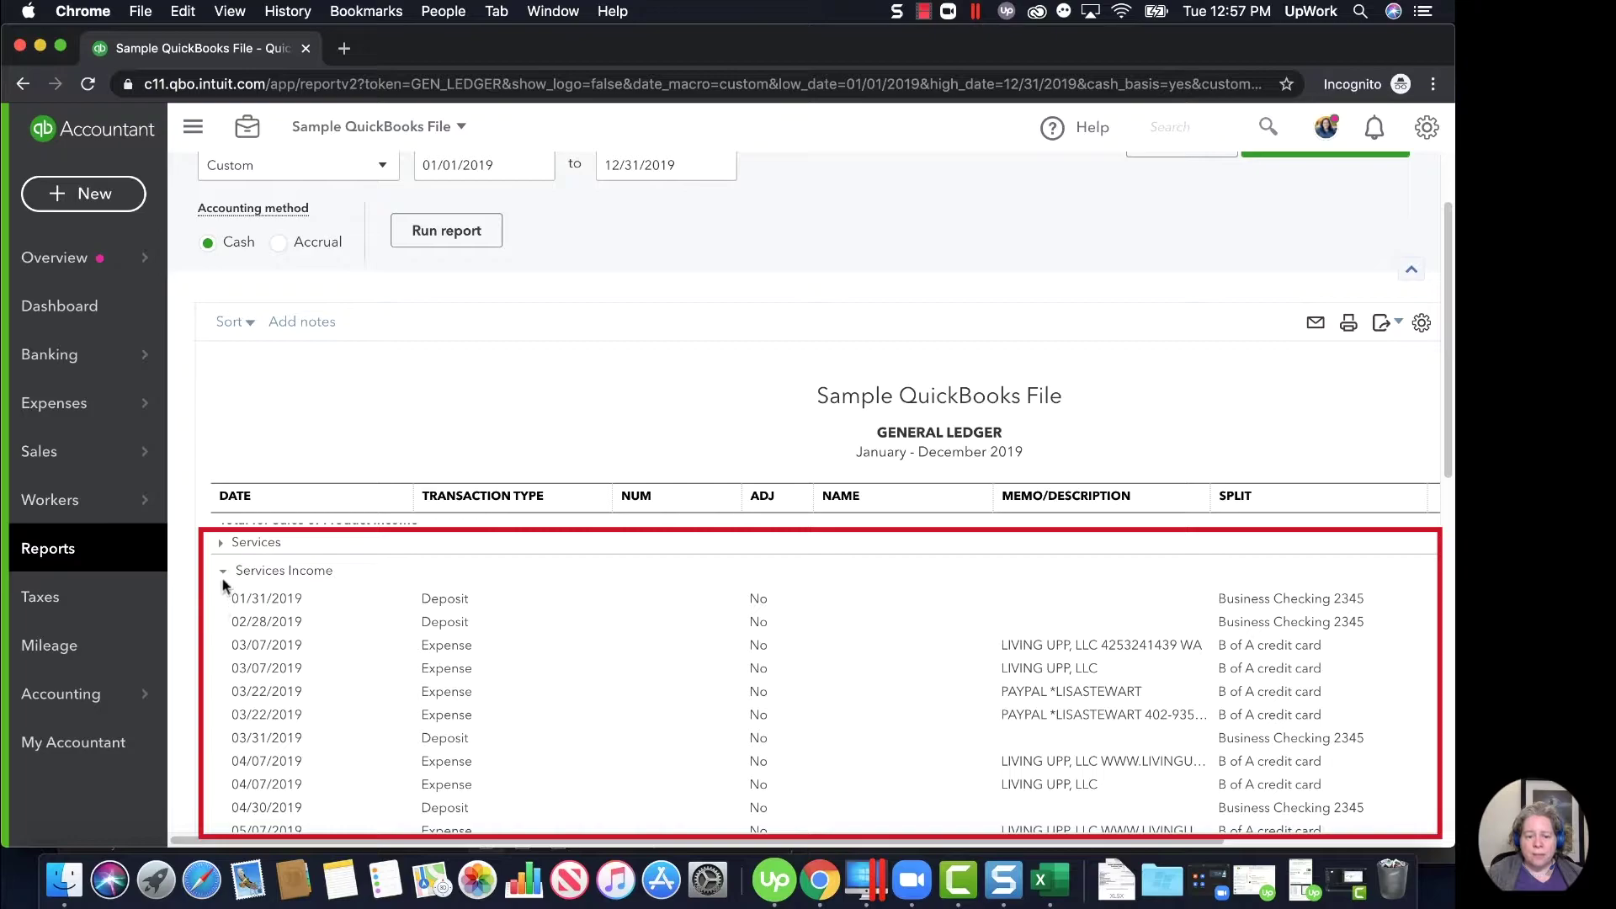
click(224, 572)
click(223, 599)
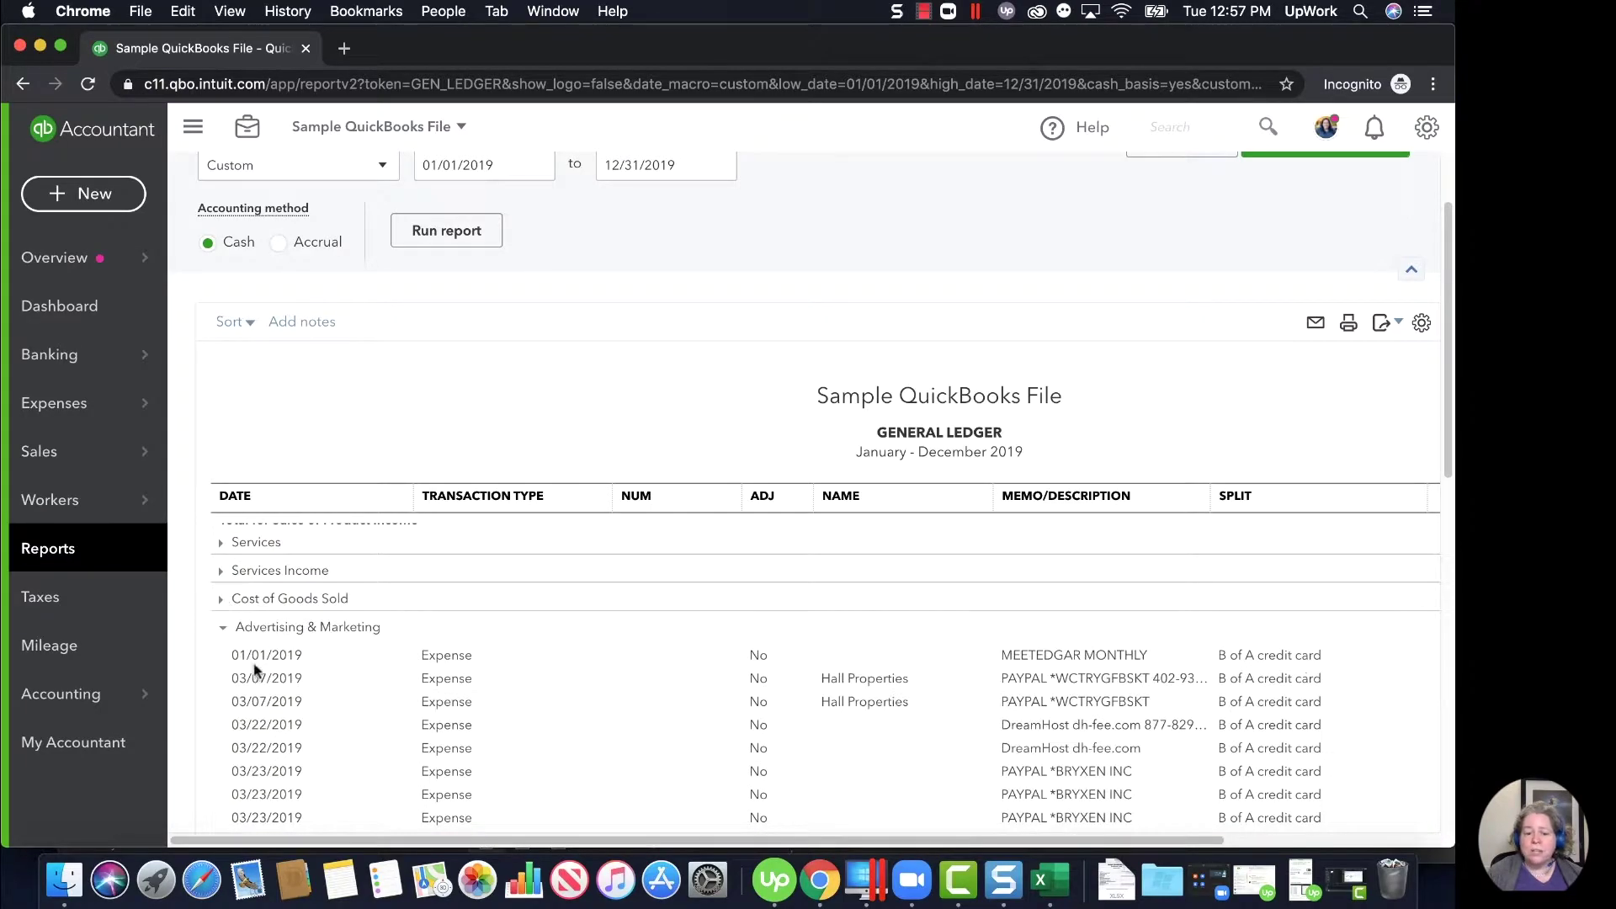
scroll(244, 665, down, 3)
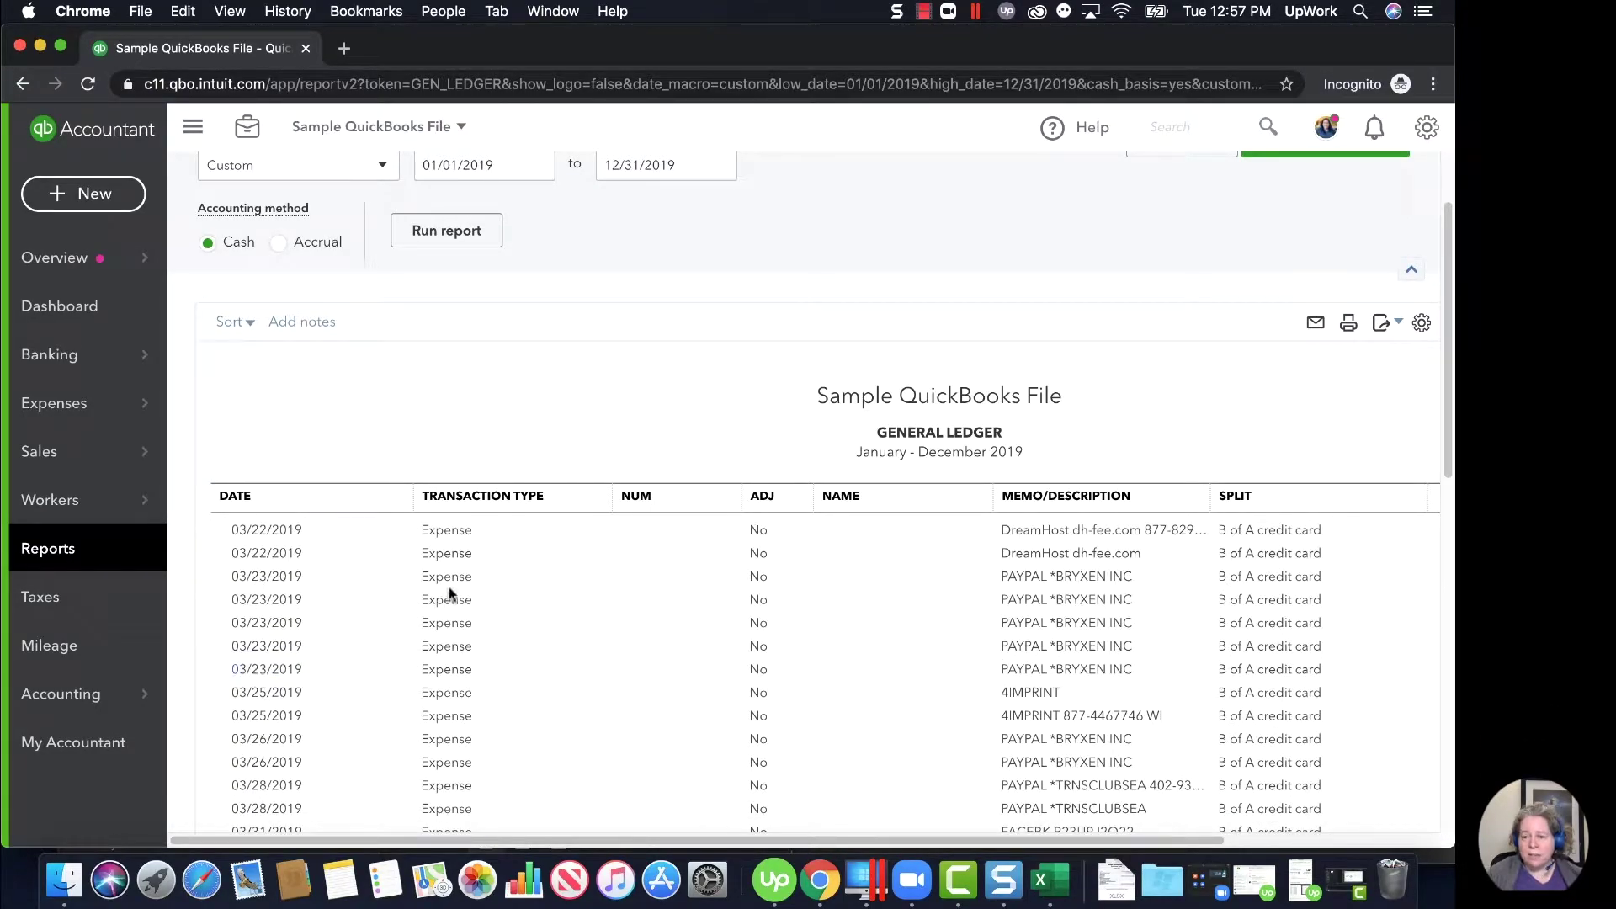
scroll(429, 595, up, 10)
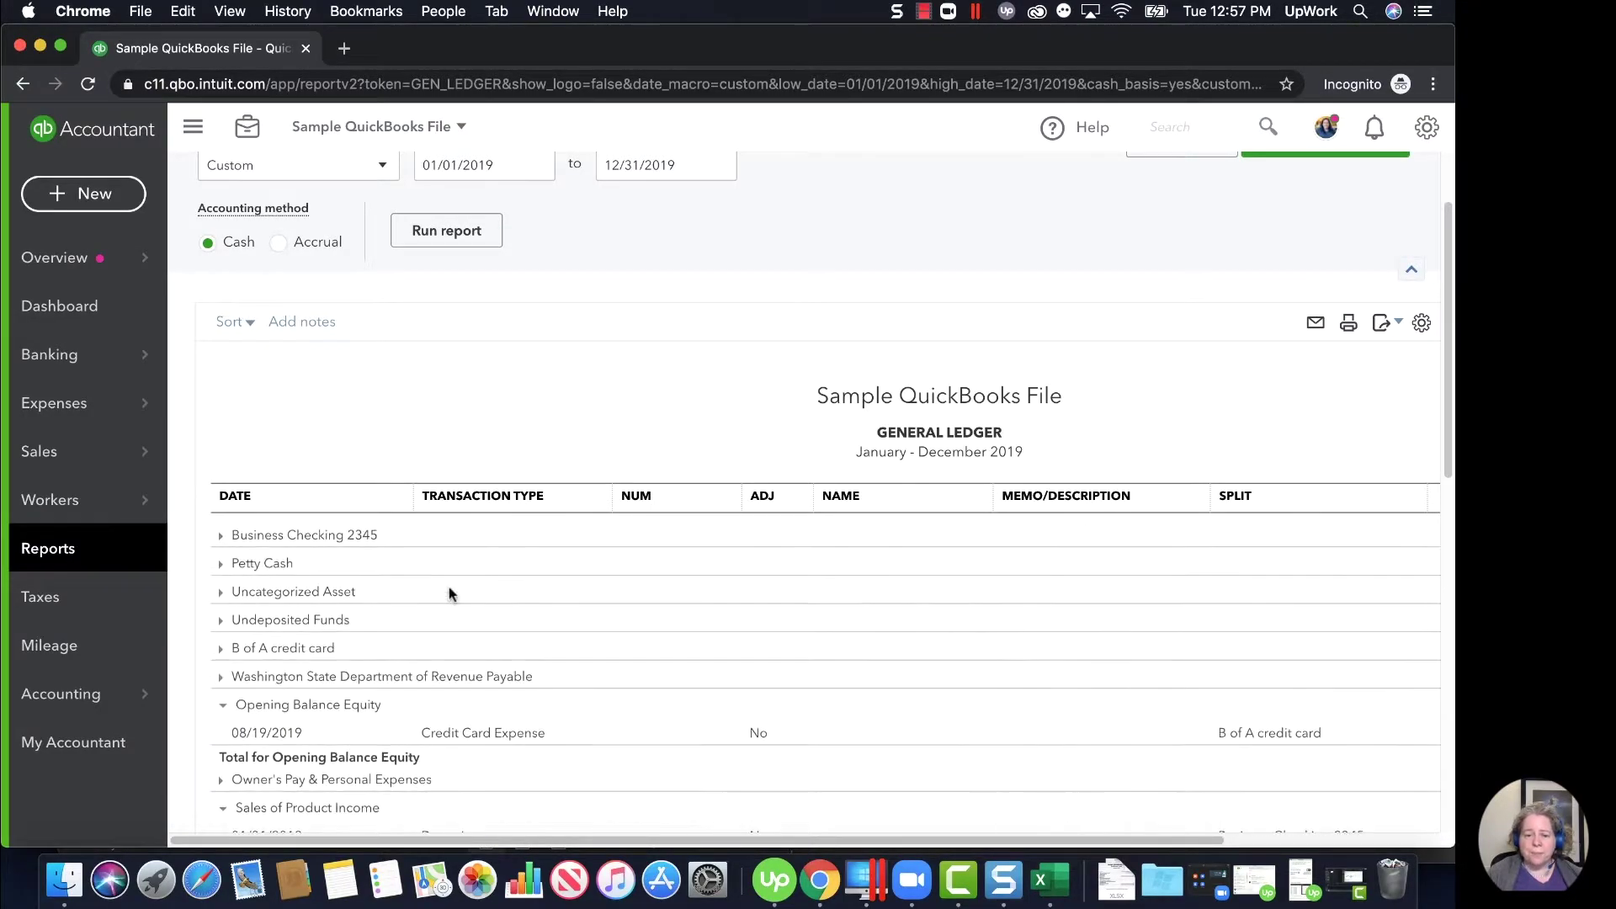
Export the 2019 General Ledger report to an Excel .xlsx download.
click(1382, 328)
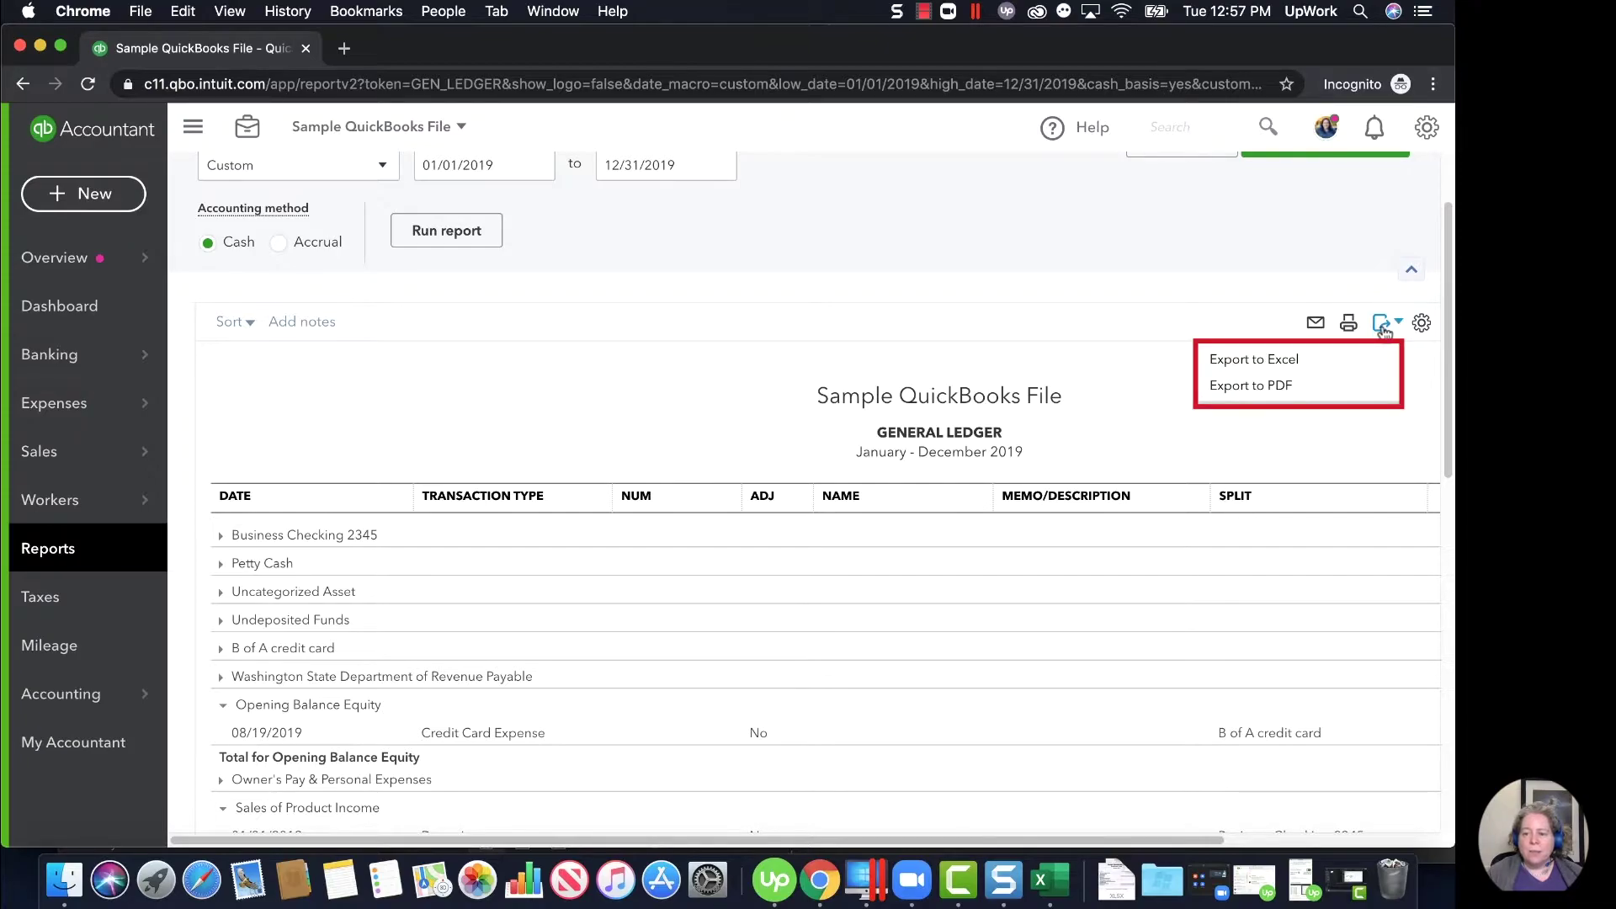
click(1314, 368)
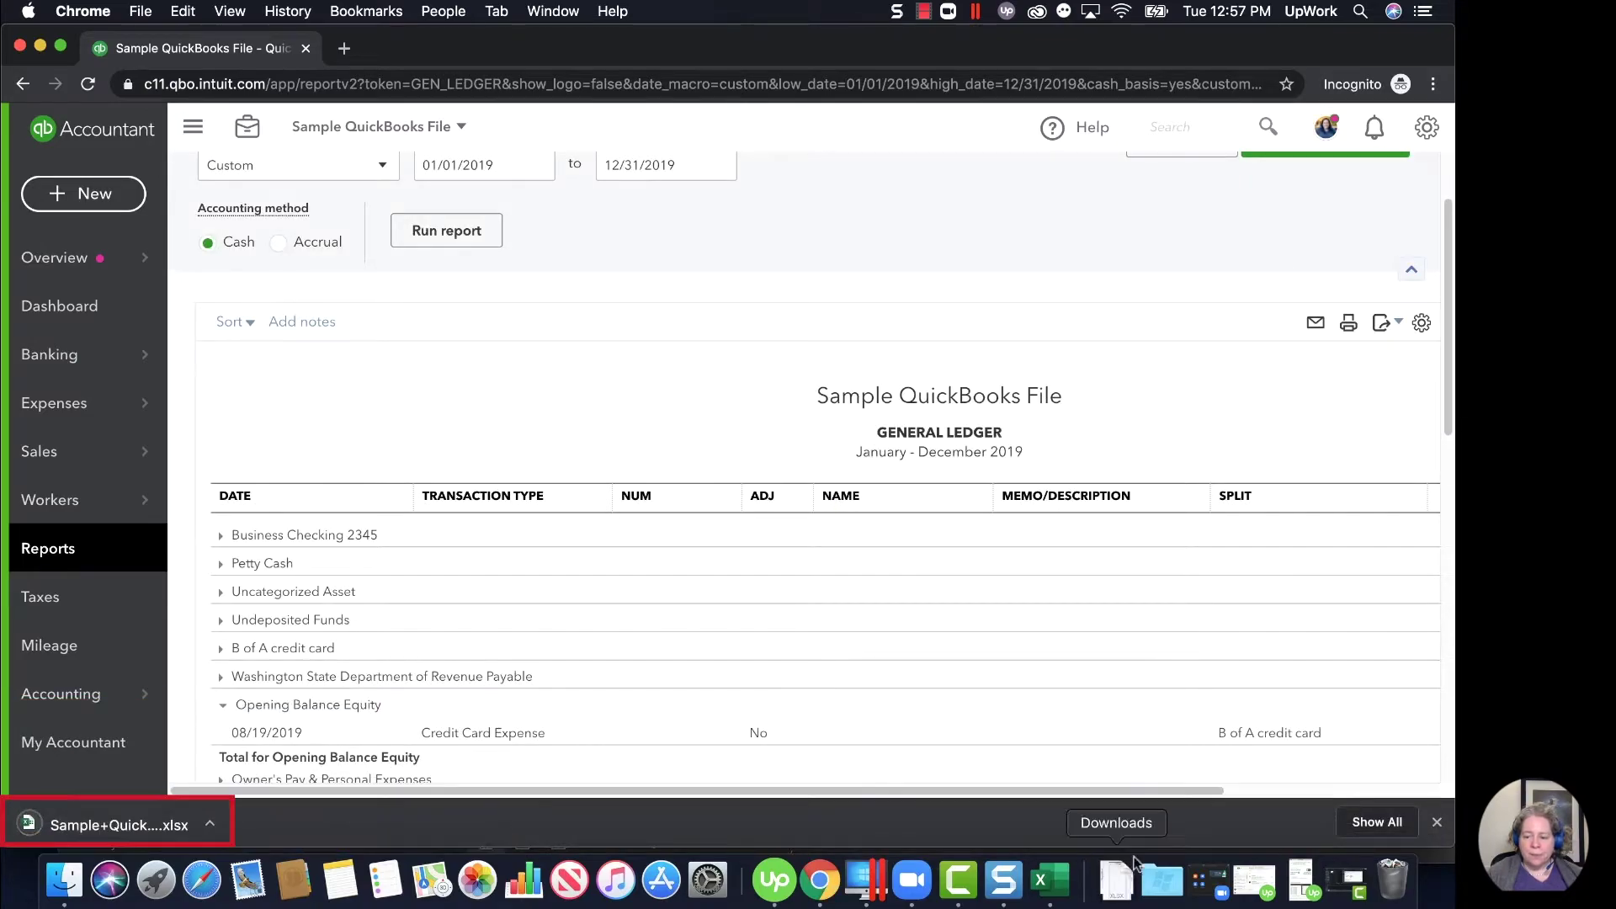
Open the downloaded General Ledger export in Excel and look over column A.
click(73, 825)
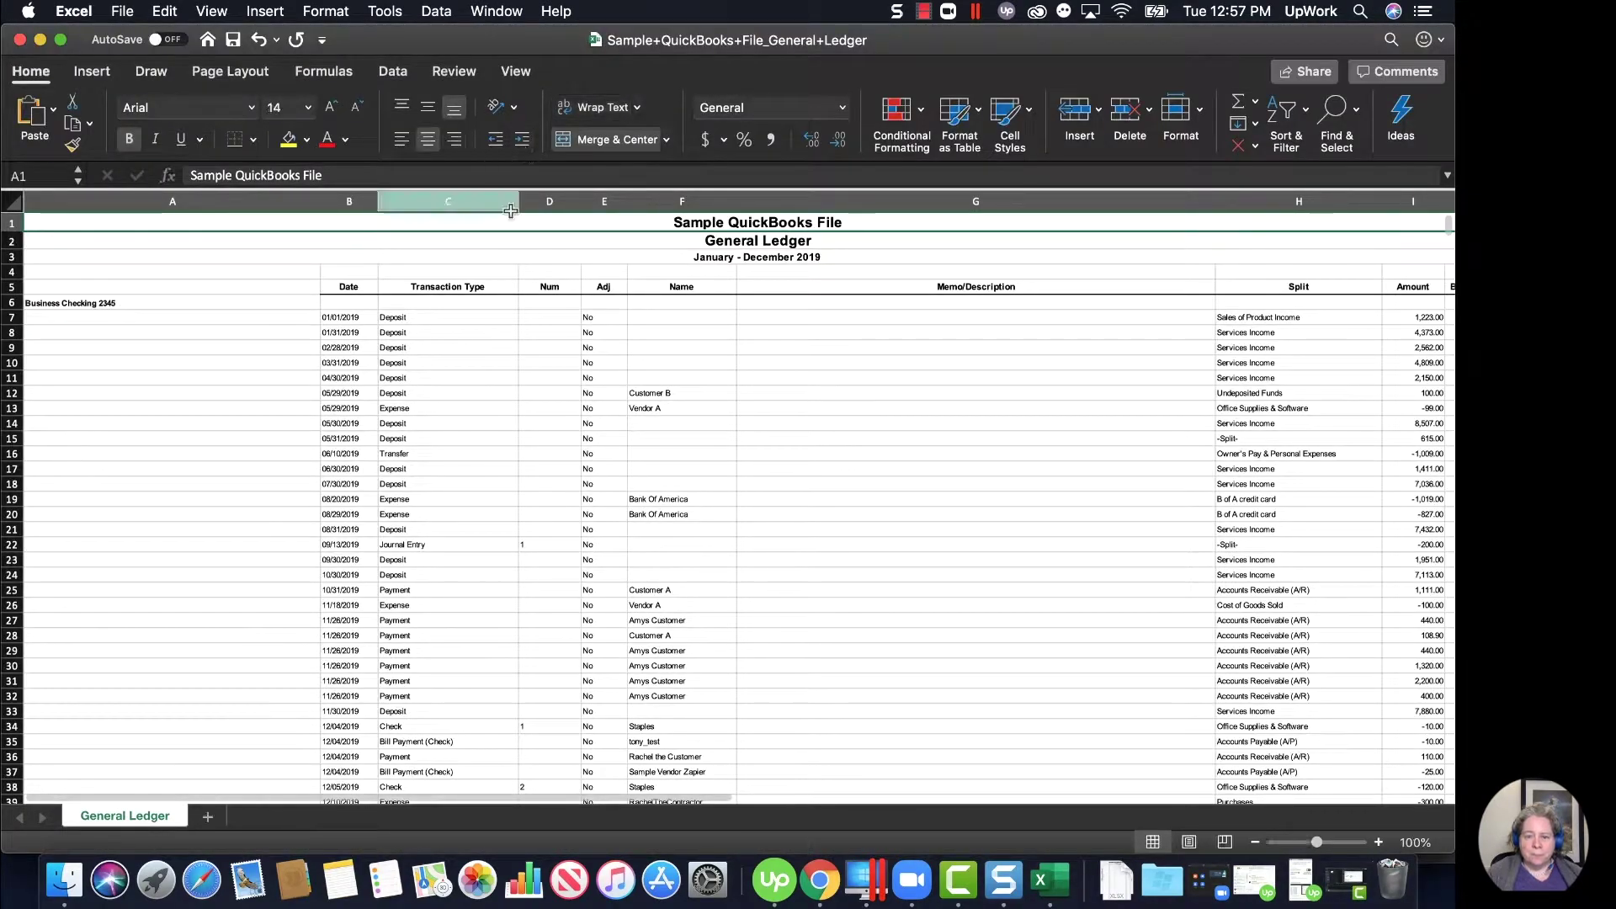
click(776, 440)
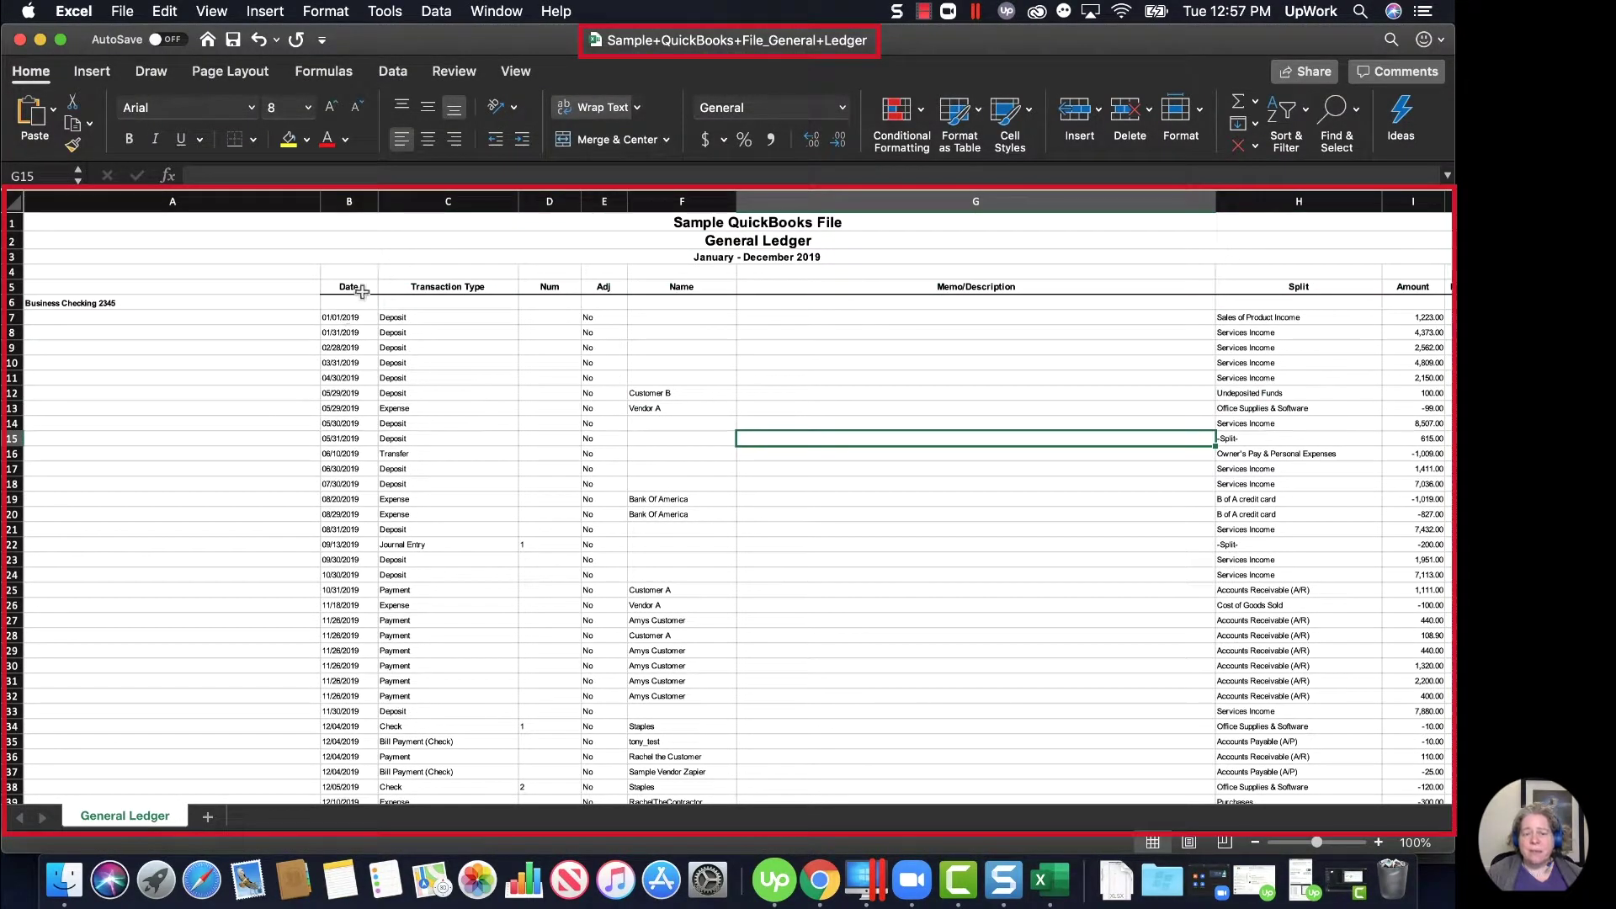
click(253, 202)
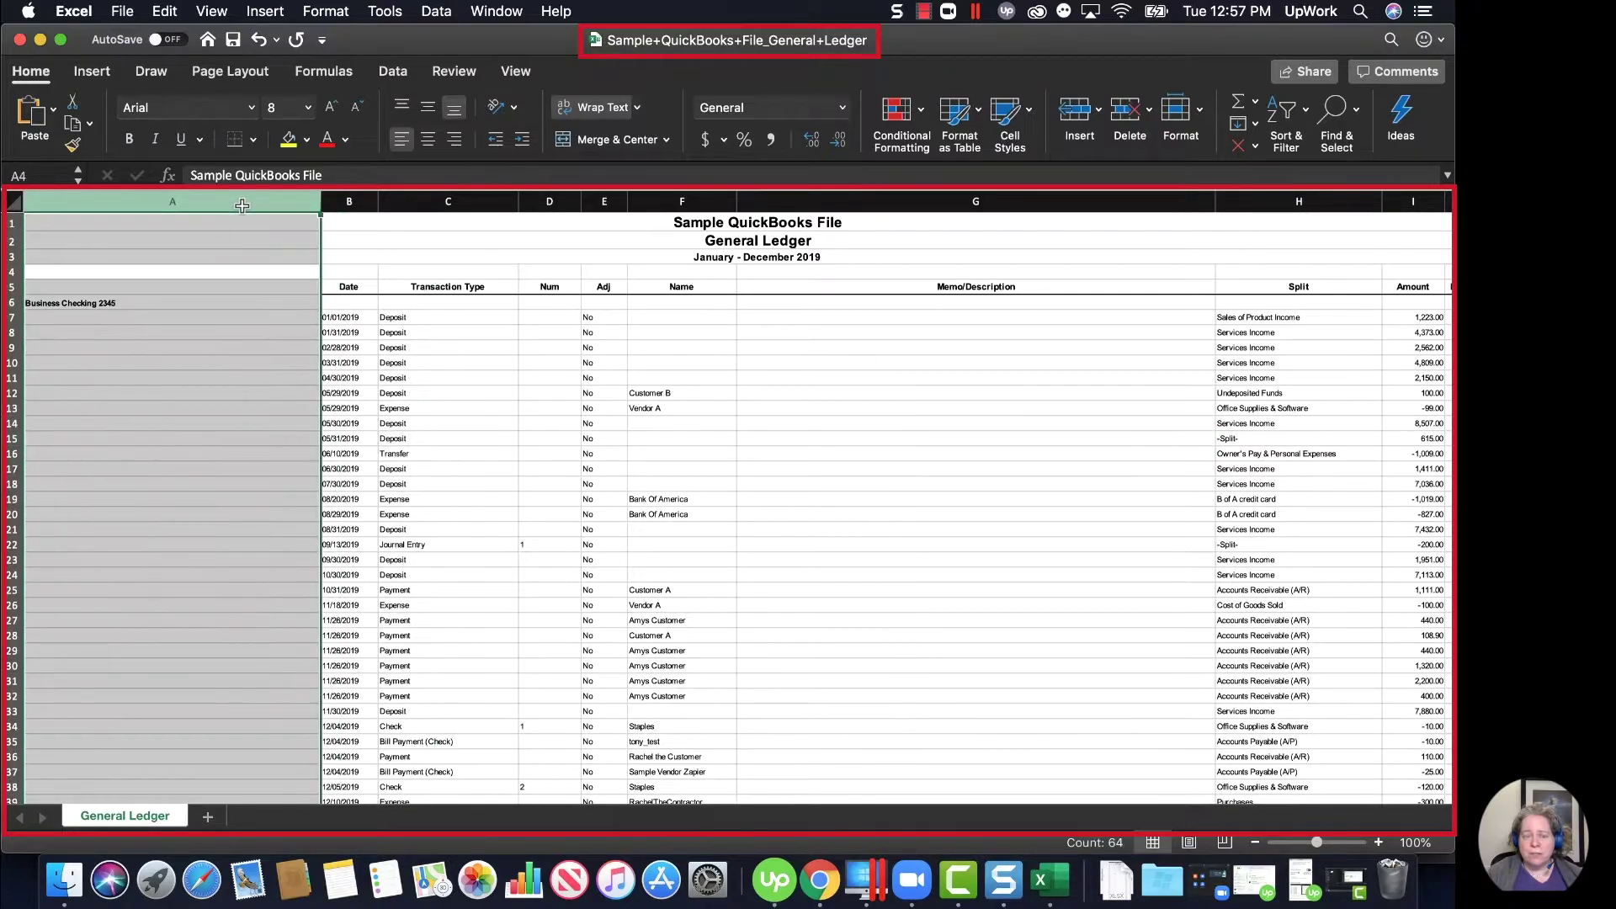
click(842, 513)
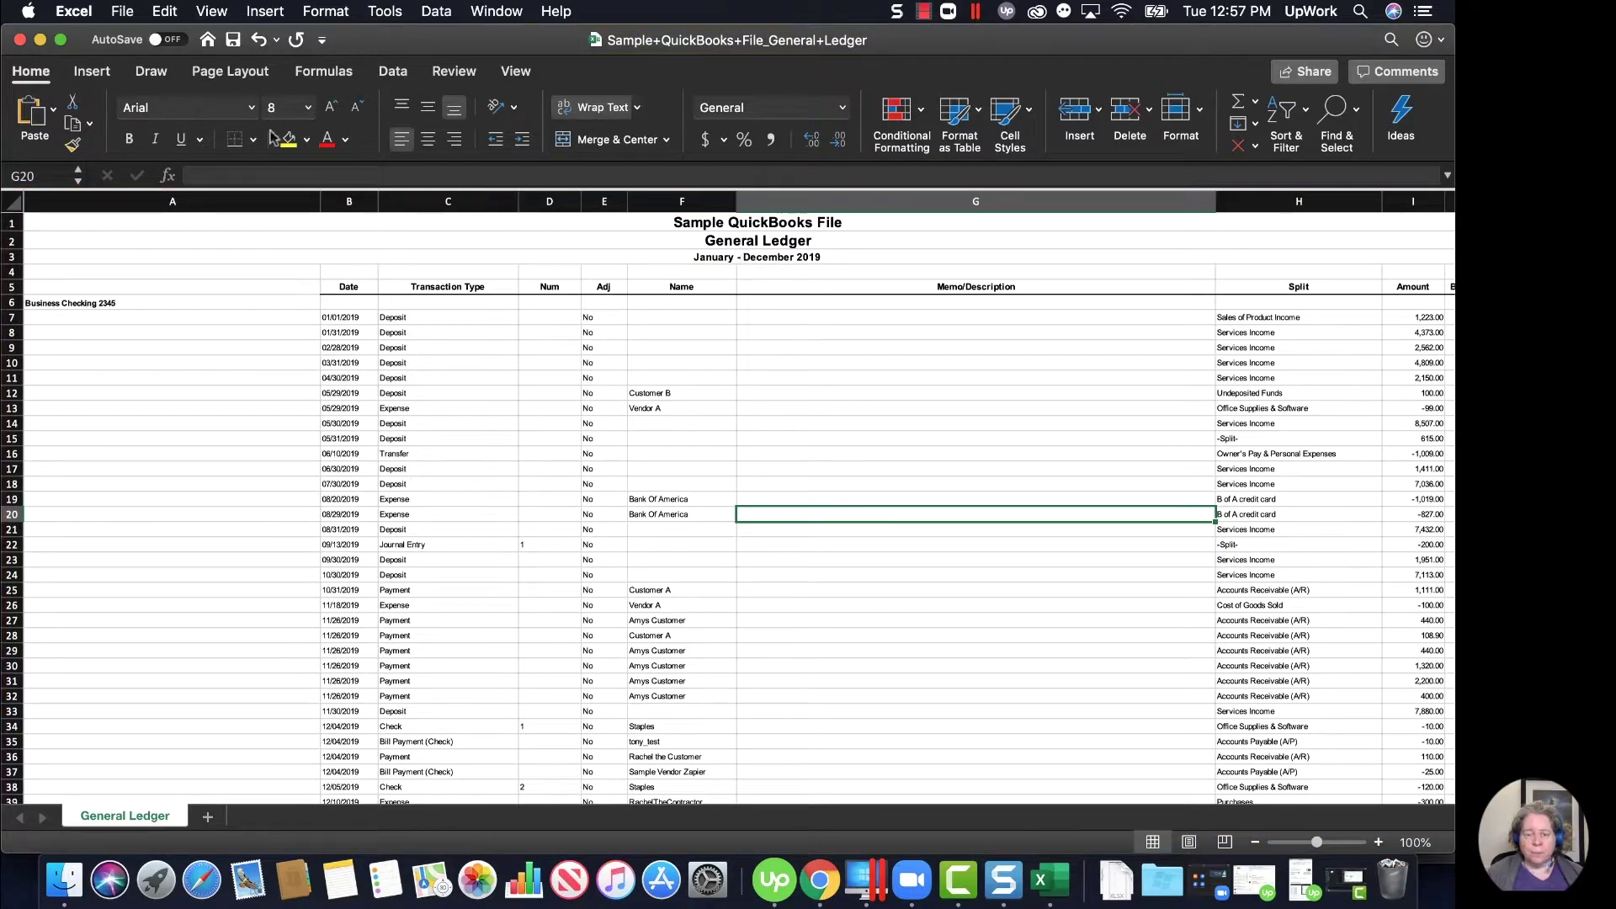
Save the workbook in Downloads as '2019 General Ledger'.
click(122, 11)
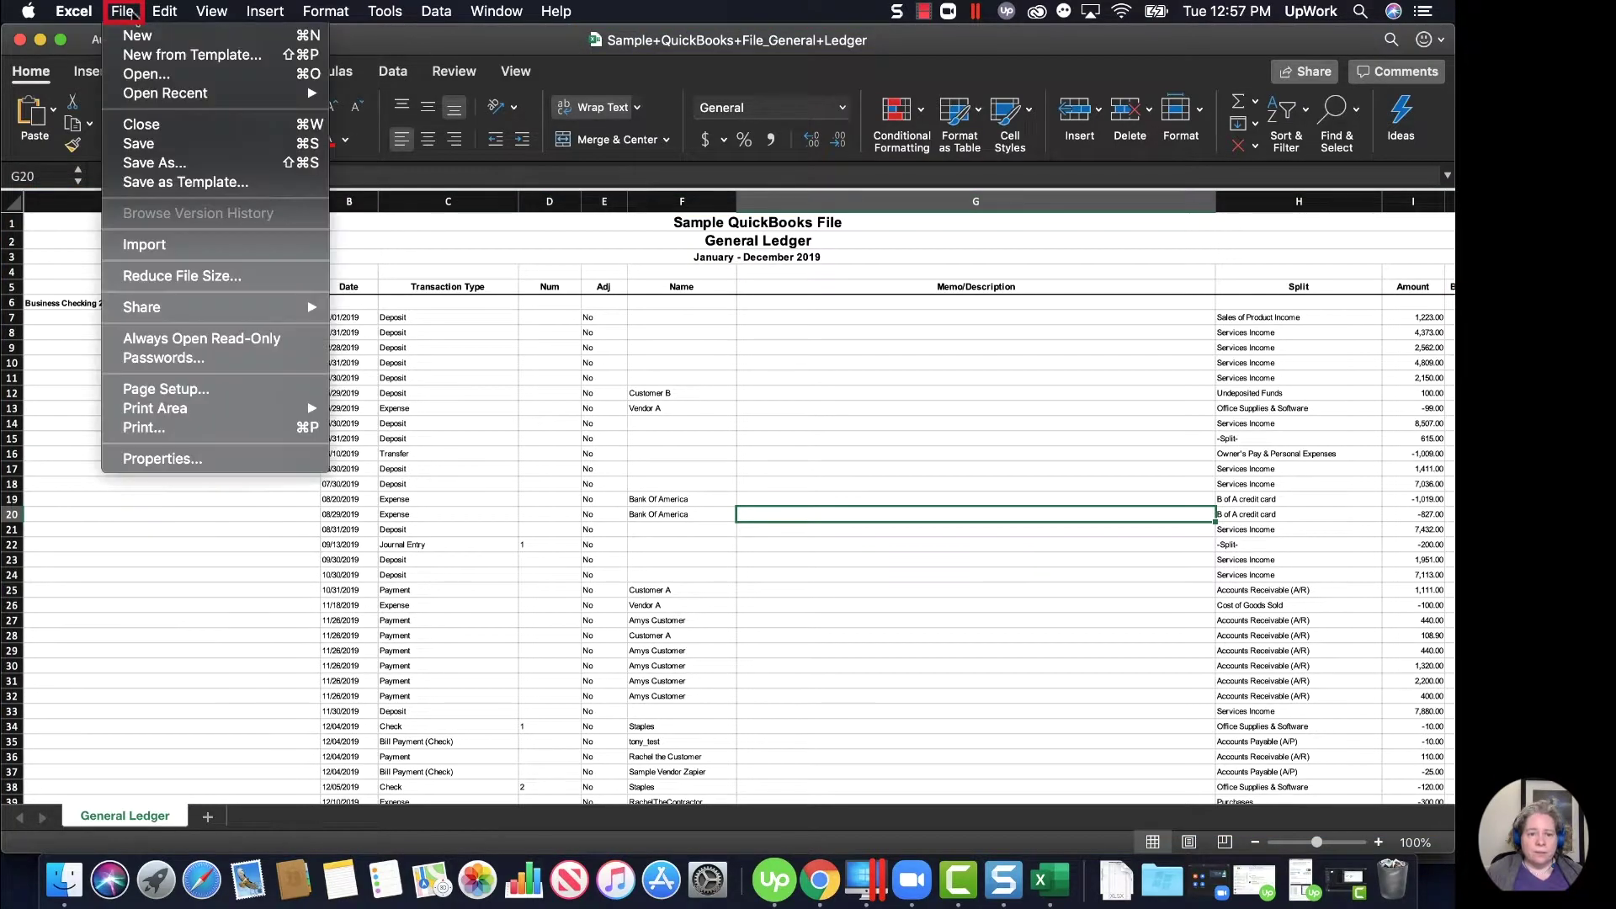
click(152, 162)
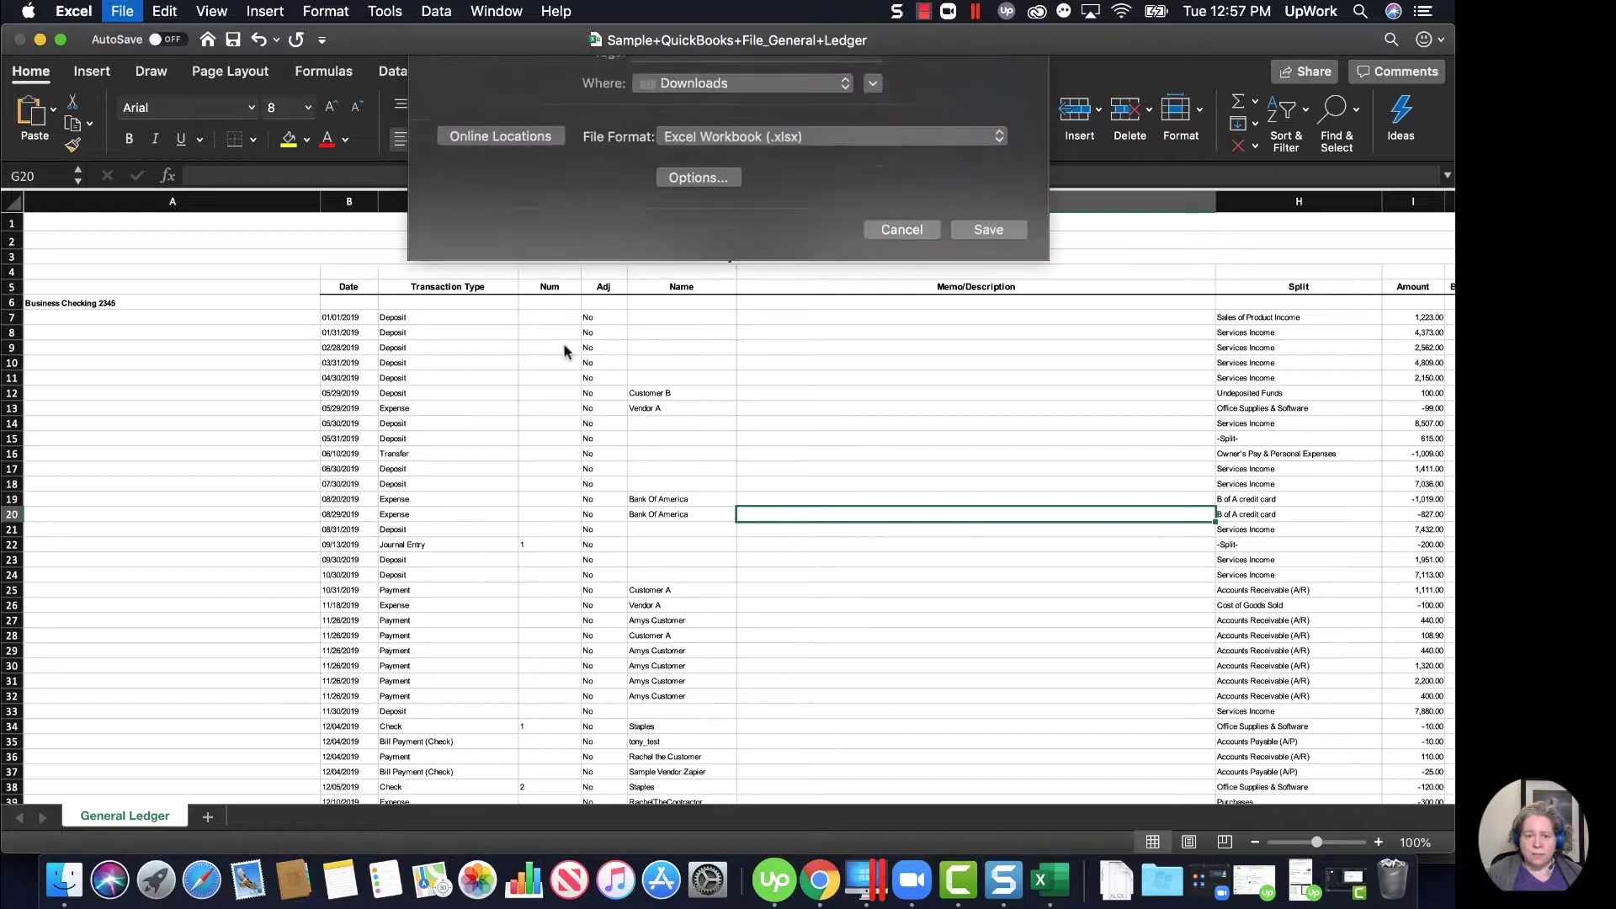
text(General)
key(BackSpace)
key(BackSpace)
key(BackSpace)
key(BackSpace)
key(BackSpace)
key(BackSpace)
key(BackSpace)
text(2019 General Ledger)
key(Return)
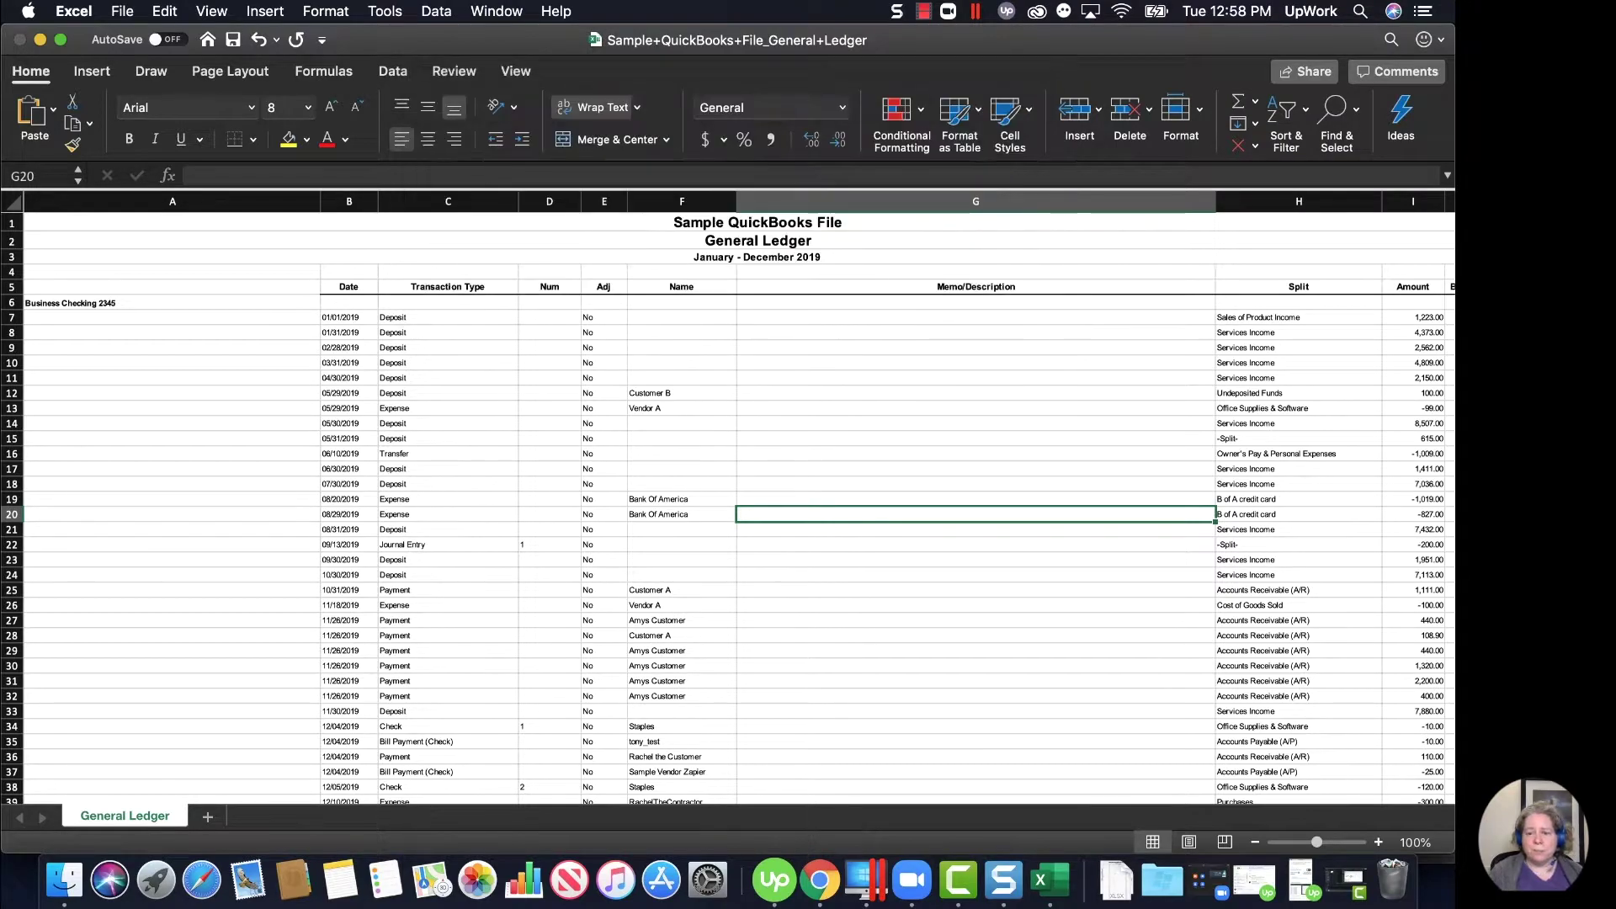
Jump to the ledger's last entry at row 1393, then return to the QuickBooks General Ledger.
click(780, 424)
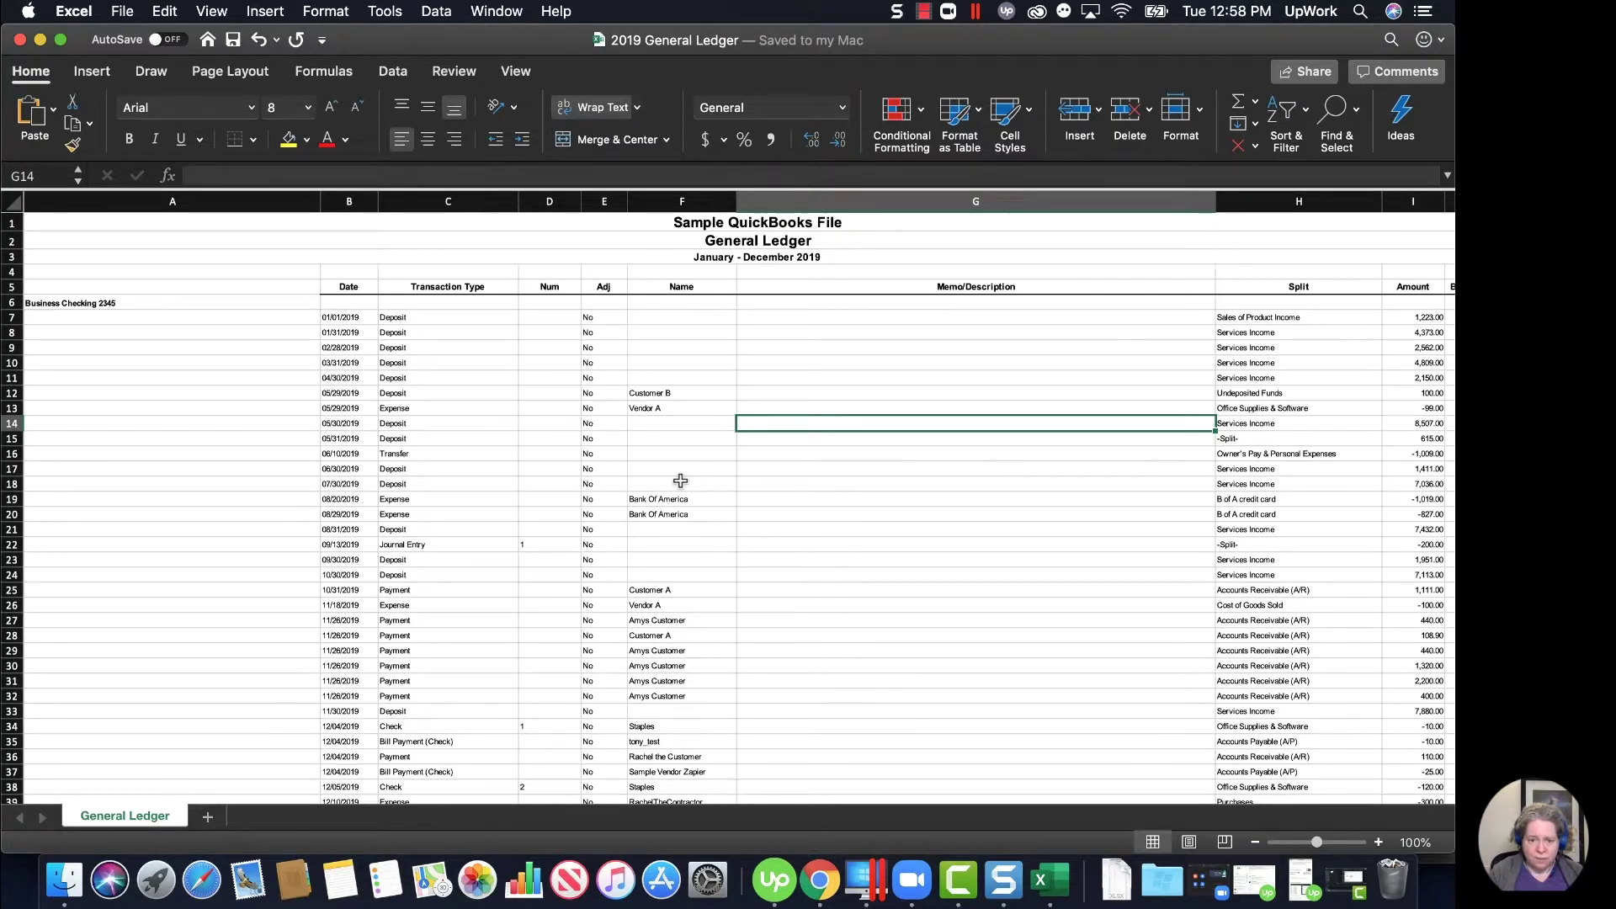
key(ctrl+End)
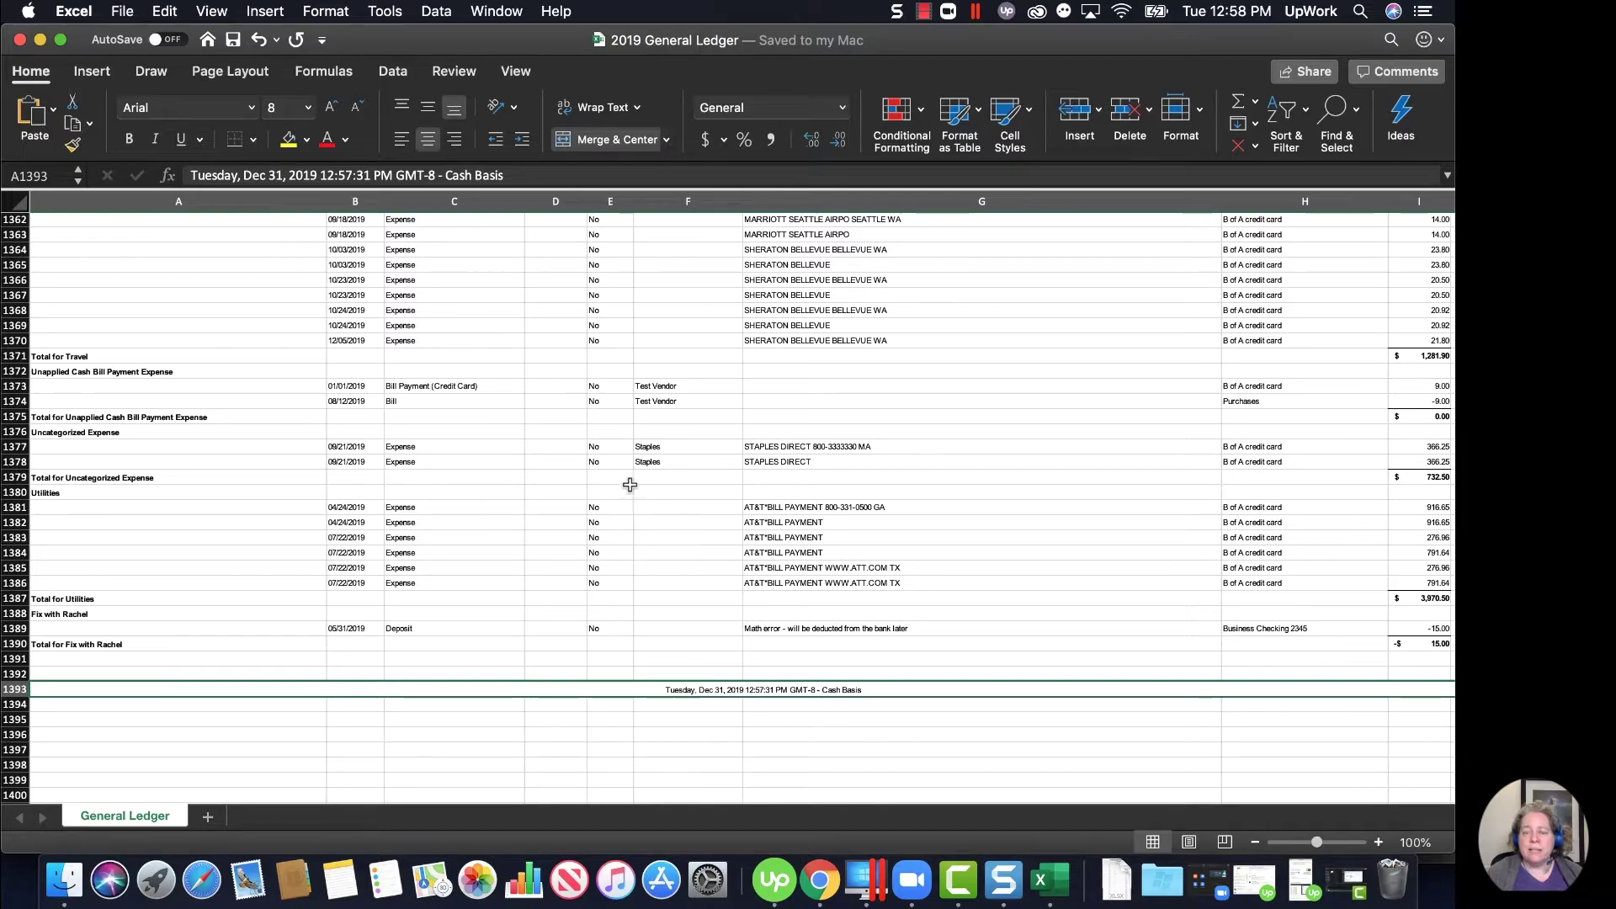
key(super+Tab)
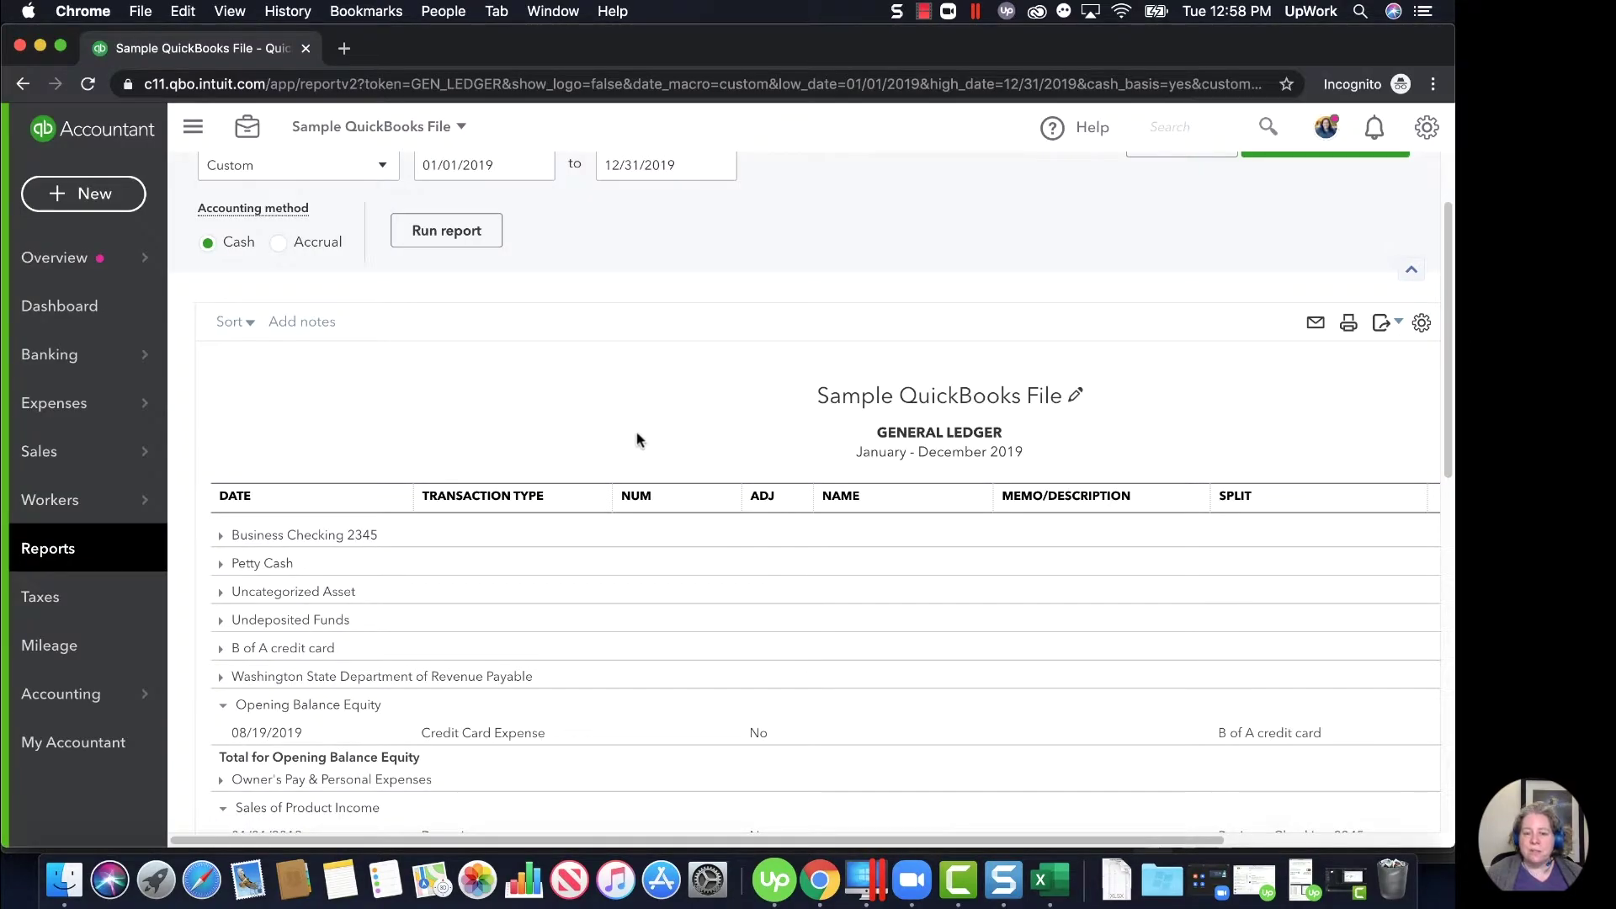
key(super+Tab)
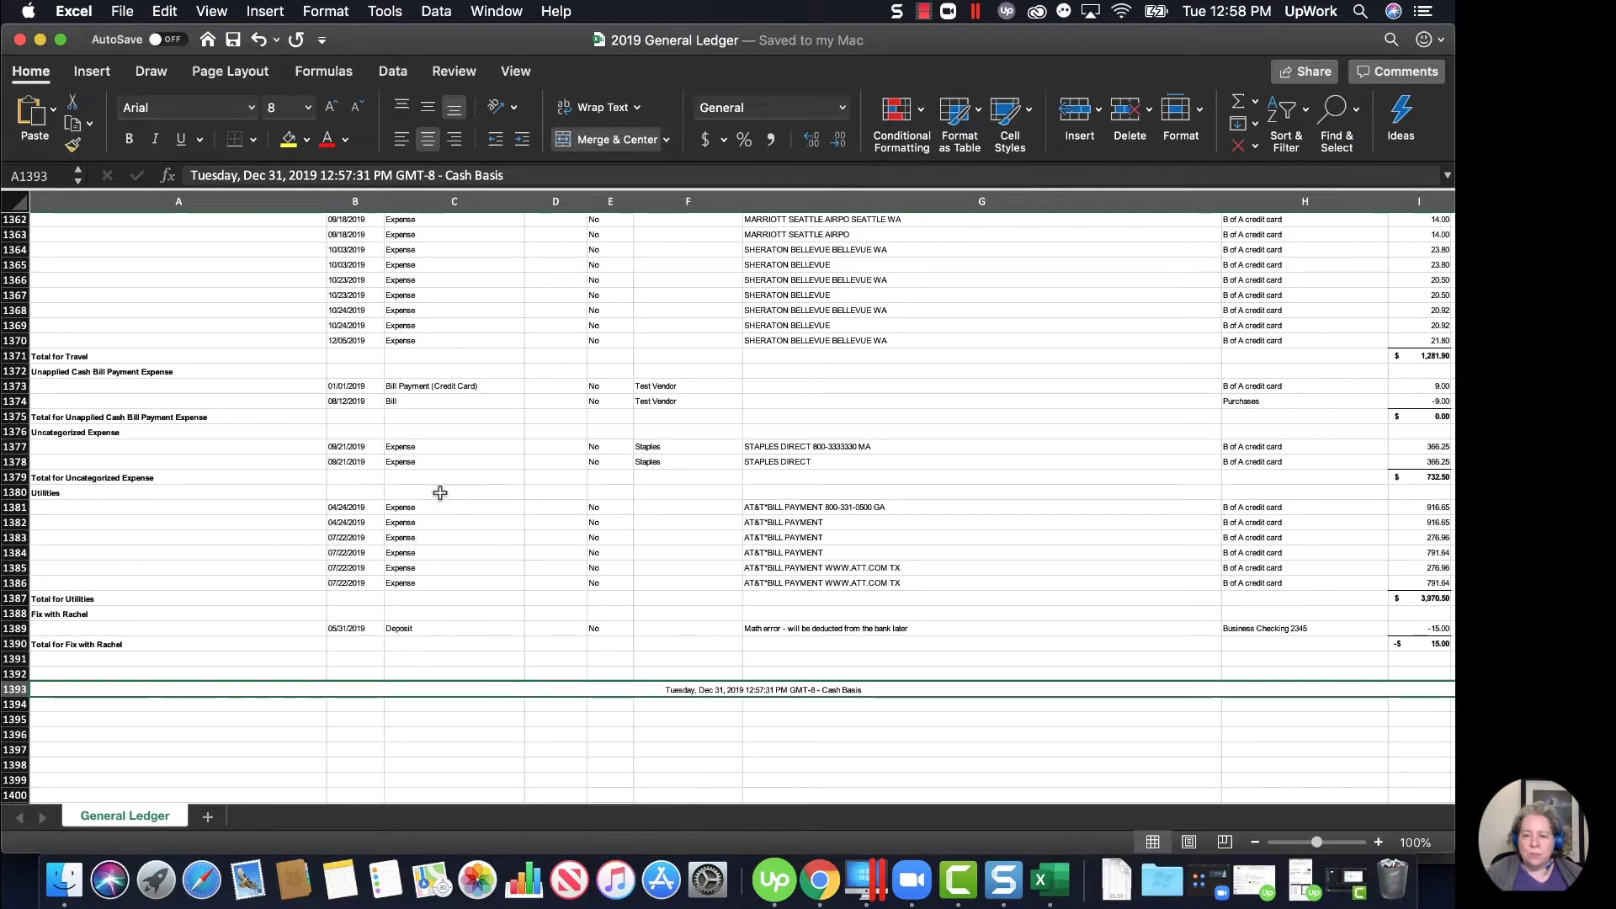
key(super+Tab)
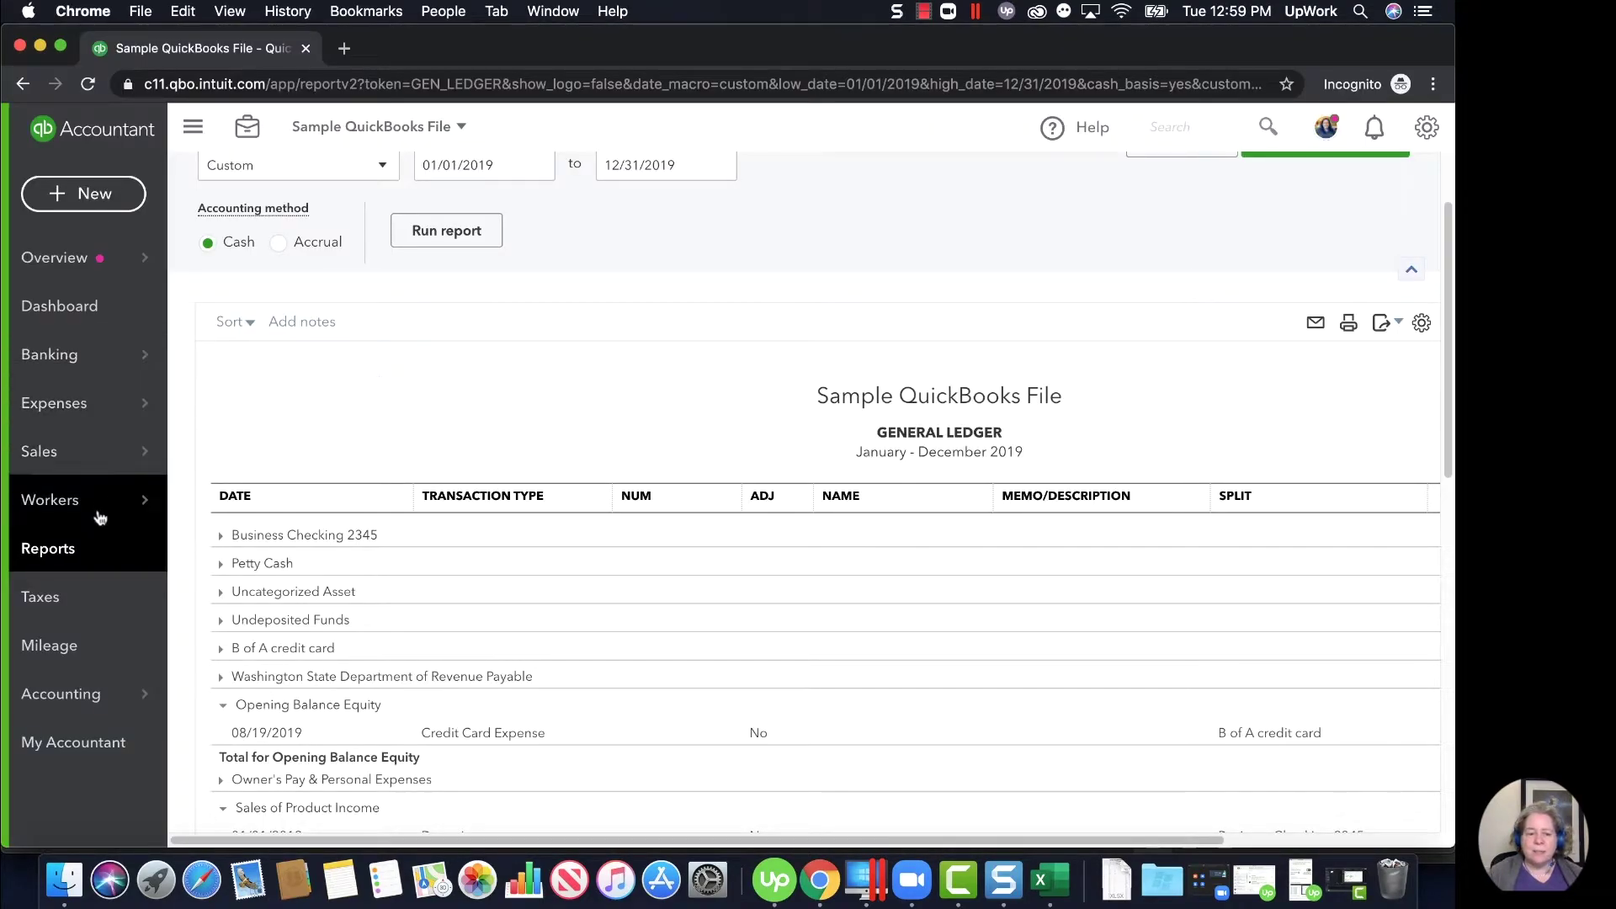
Find the Profit and Loss Detail report by searching 'profit and' and run it.
click(88, 557)
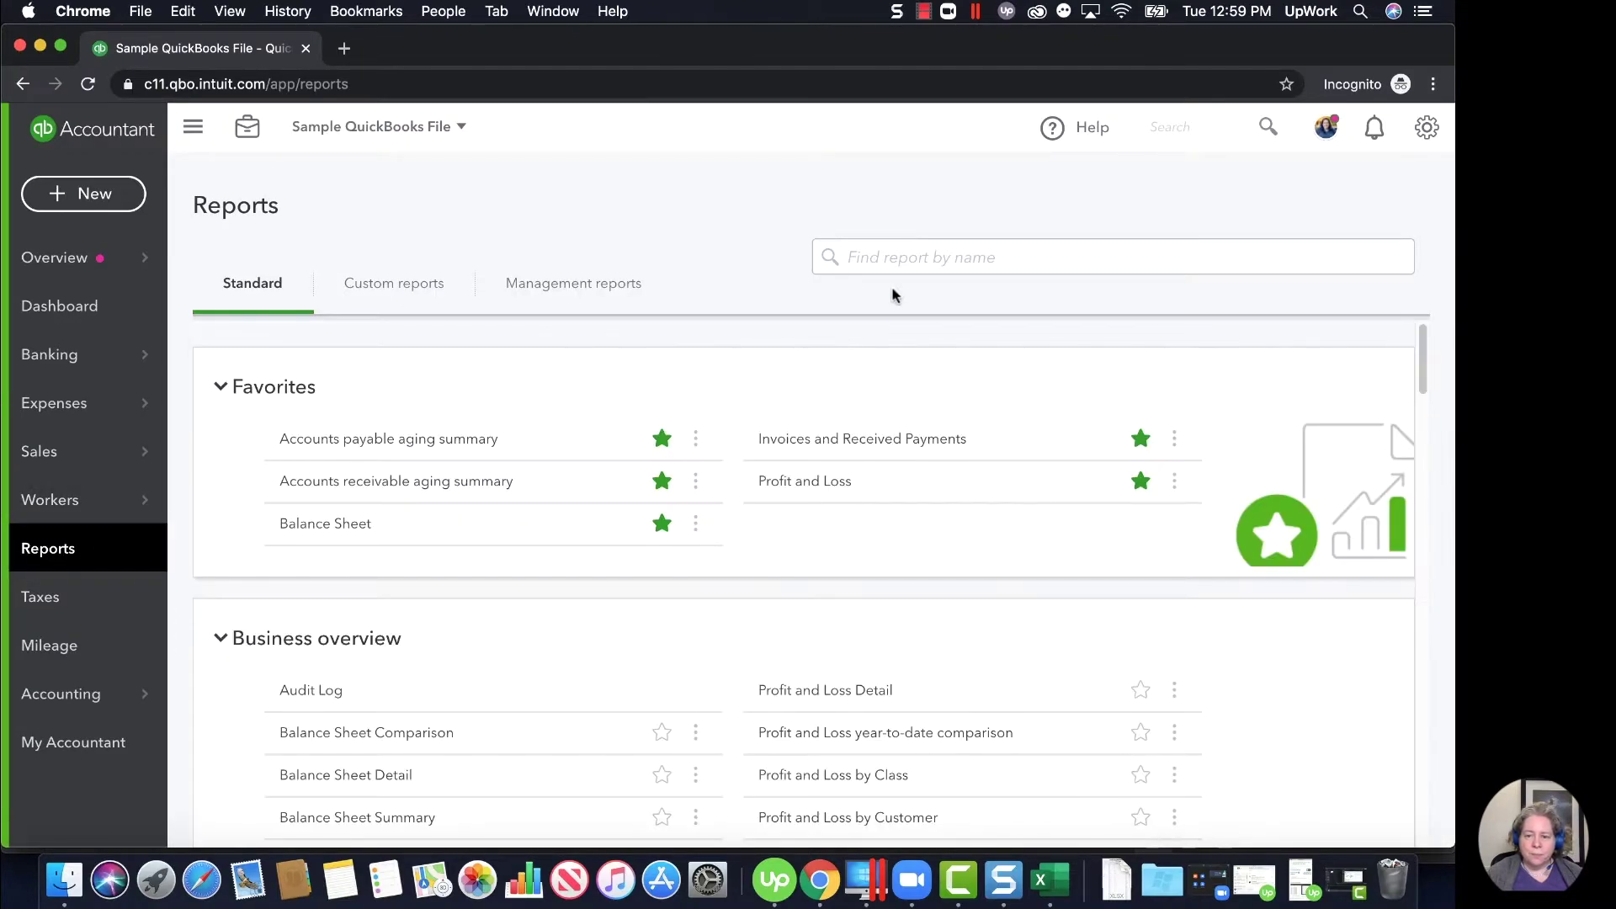
click(912, 258)
text(profit and)
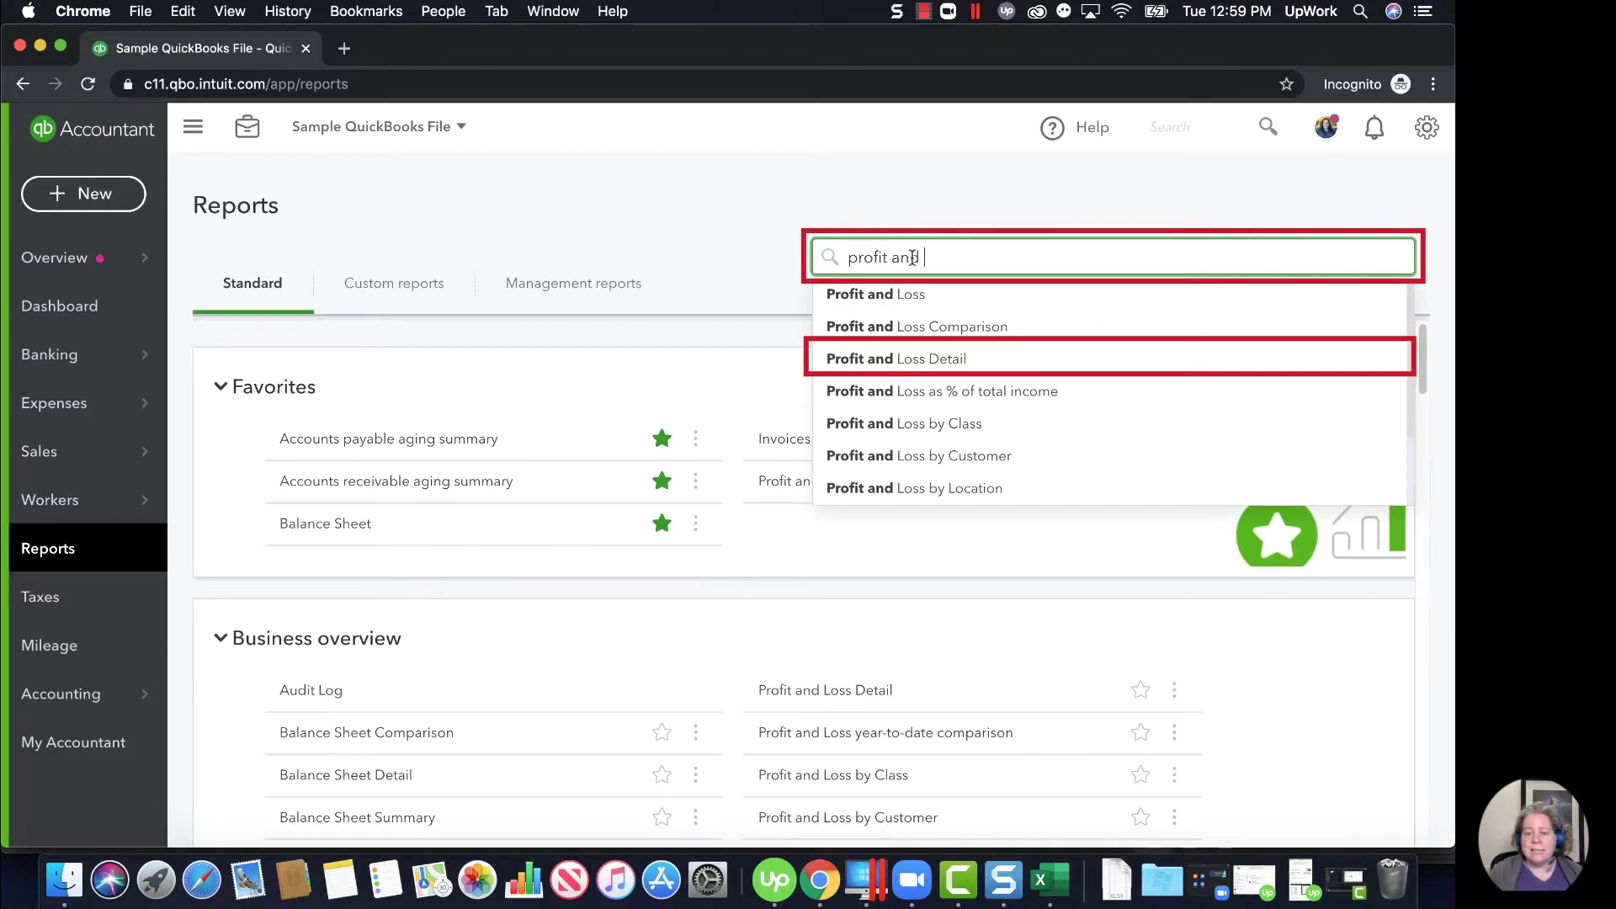
click(924, 368)
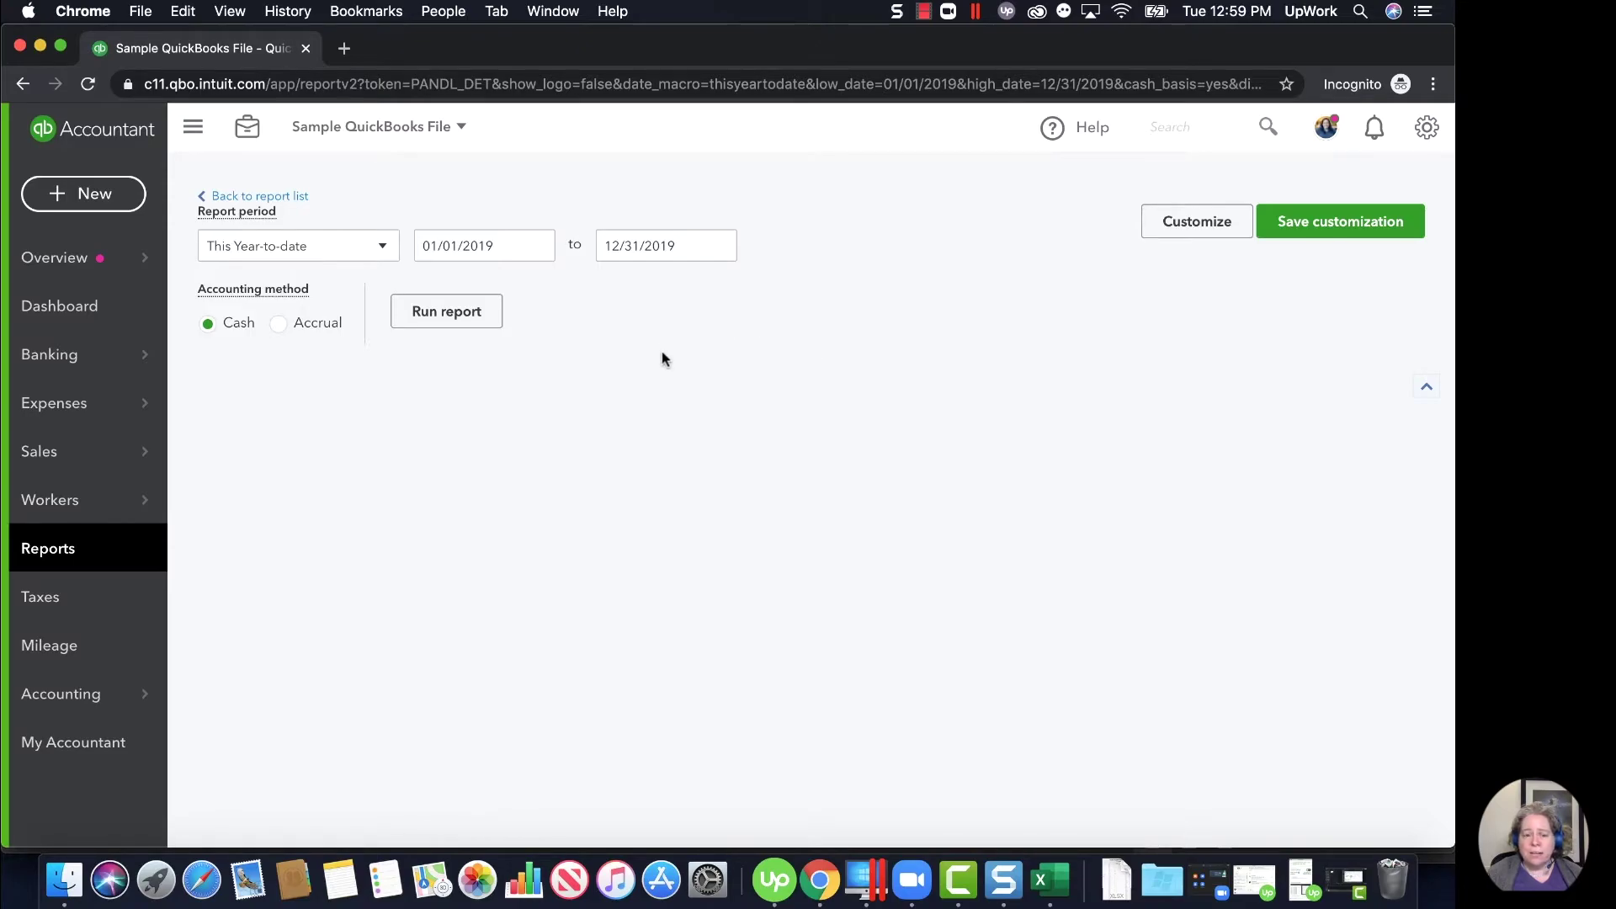
click(490, 325)
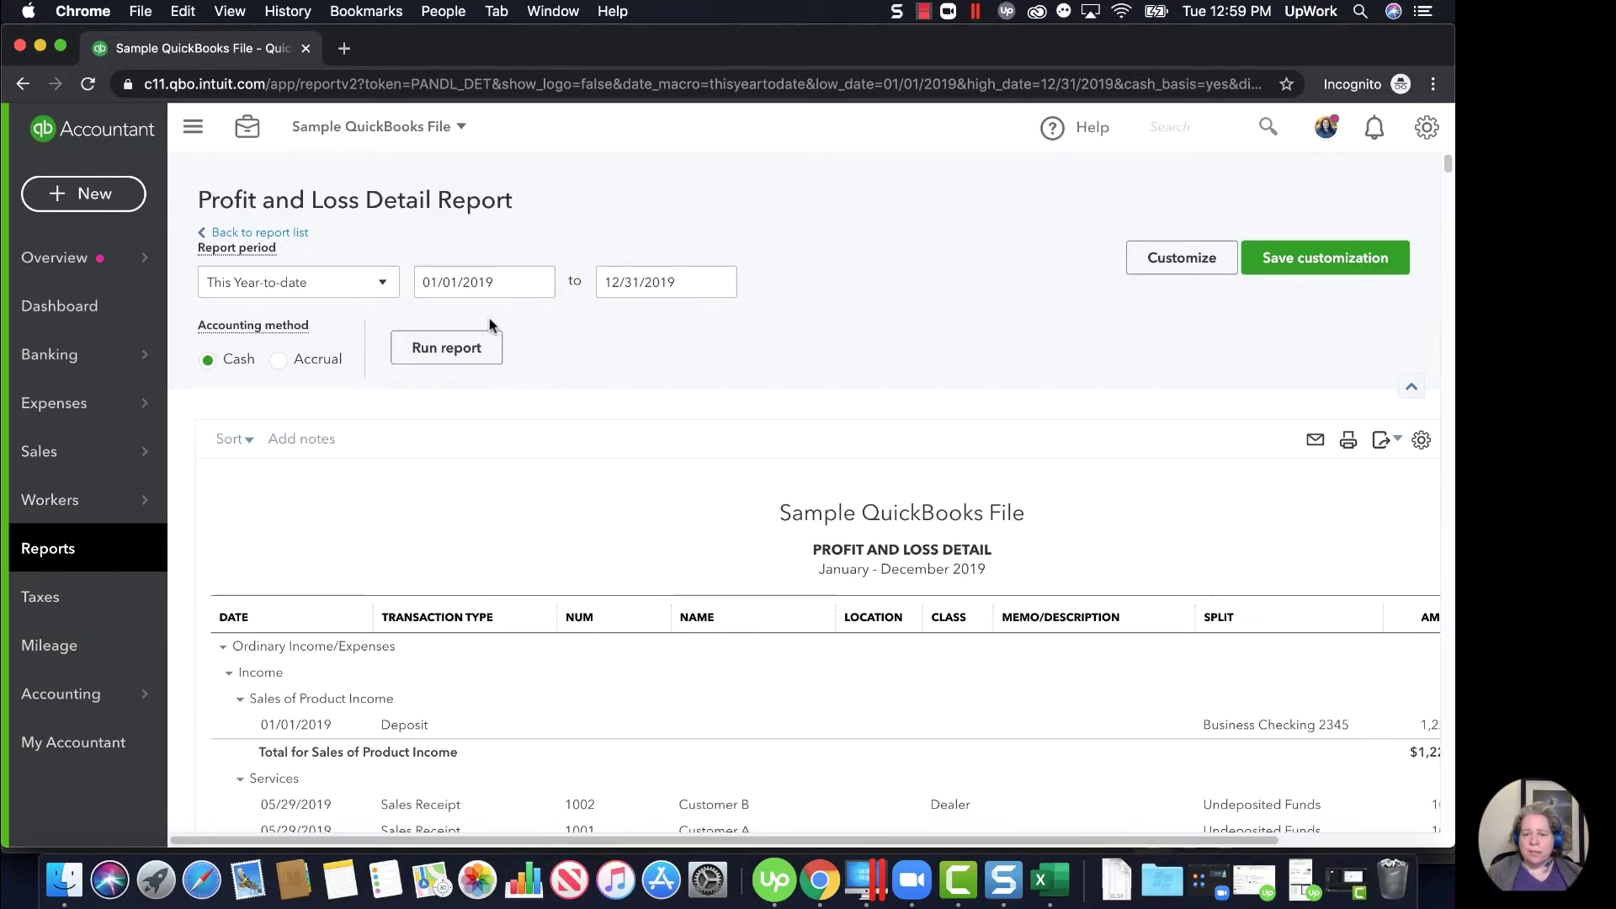
Review the Profit and Loss Detail report and export it to Excel.
scroll(490, 325, down, 3)
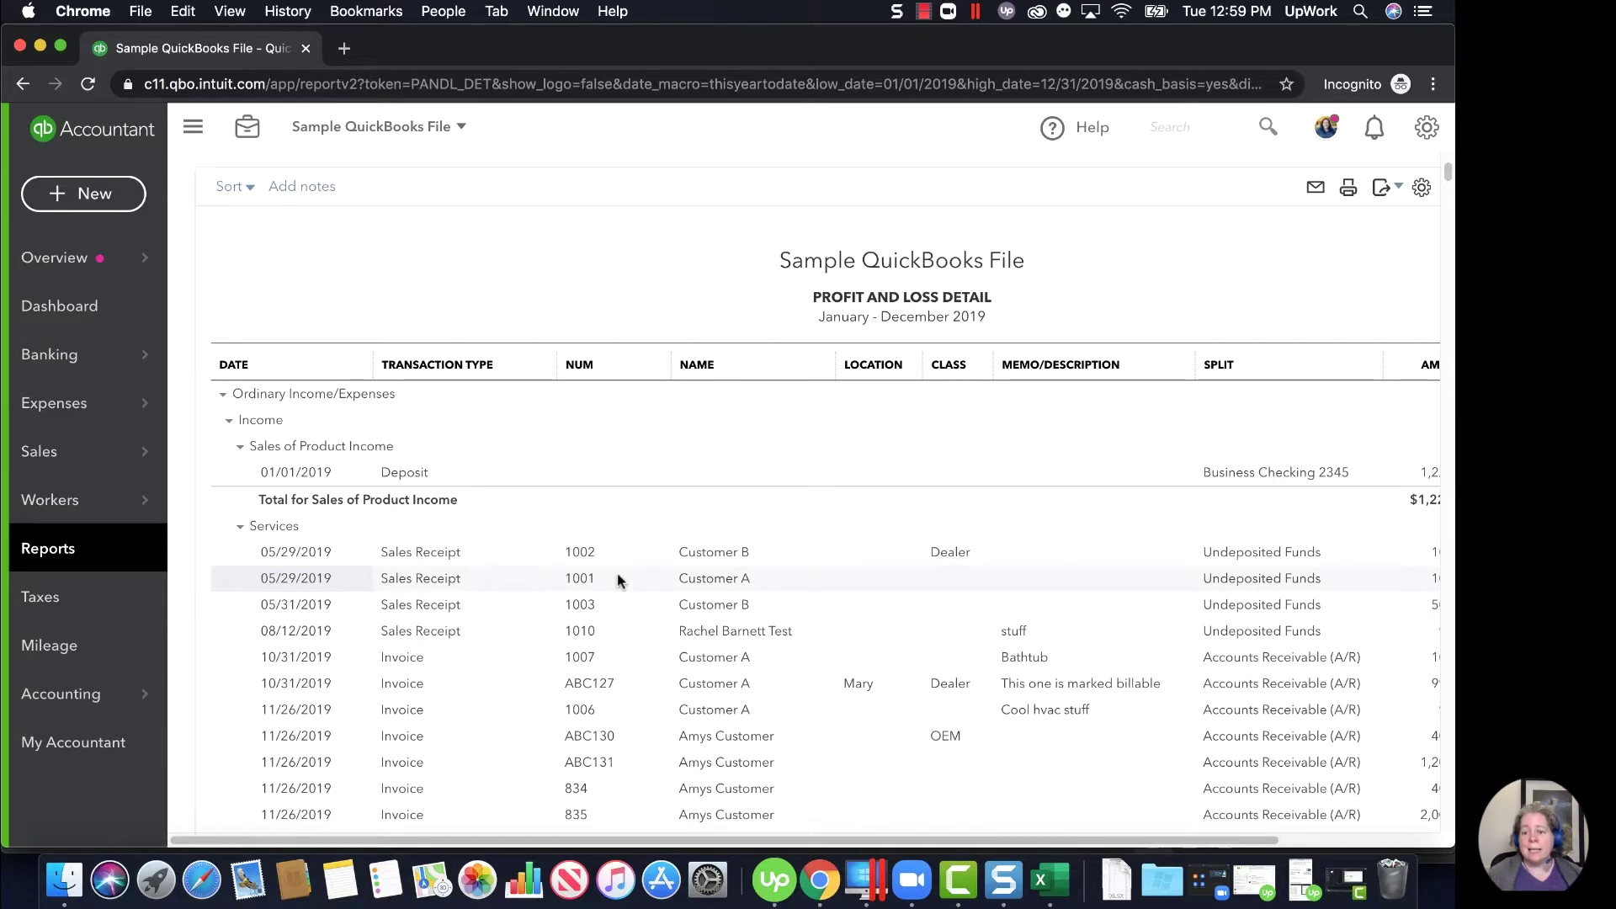
scroll(648, 603, down, 15)
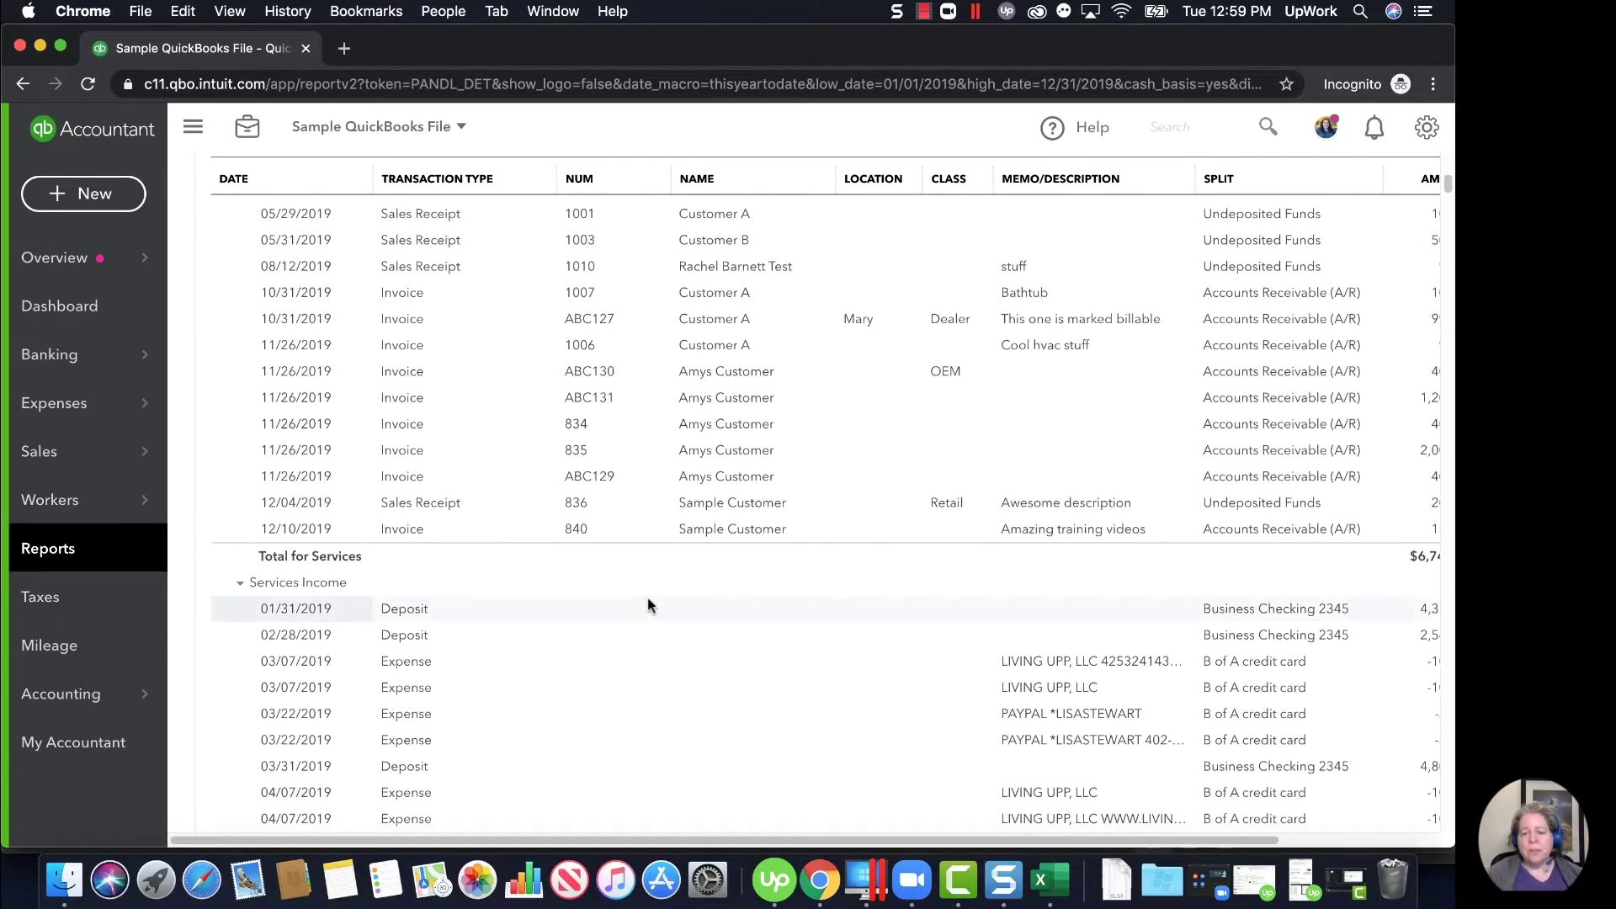
scroll(648, 603, up, 15)
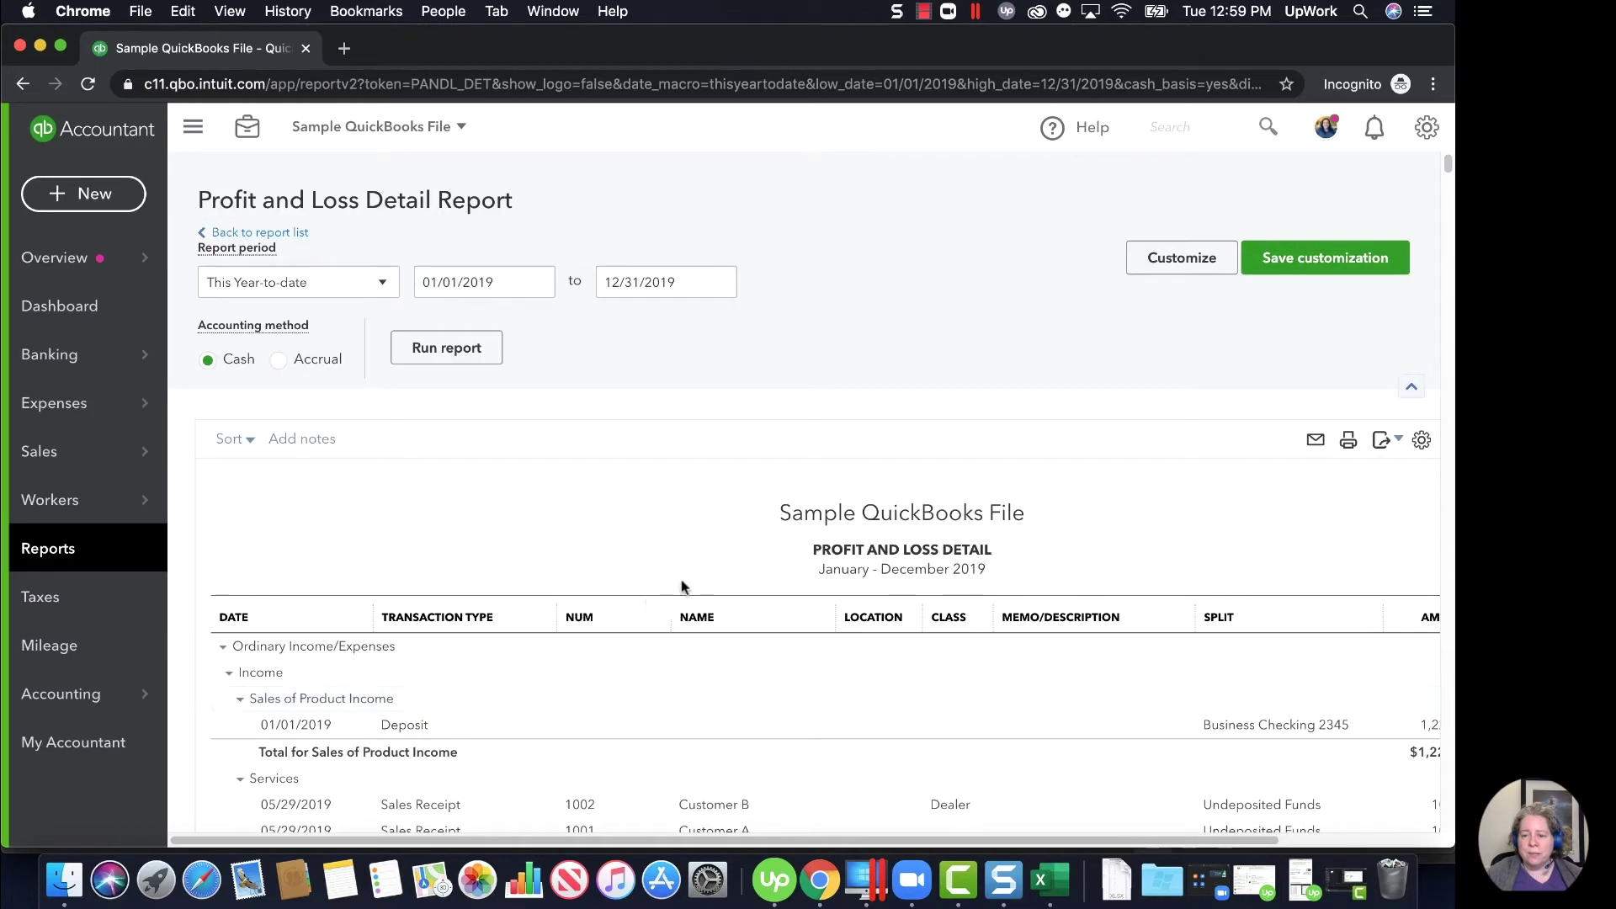
click(1381, 439)
click(1307, 477)
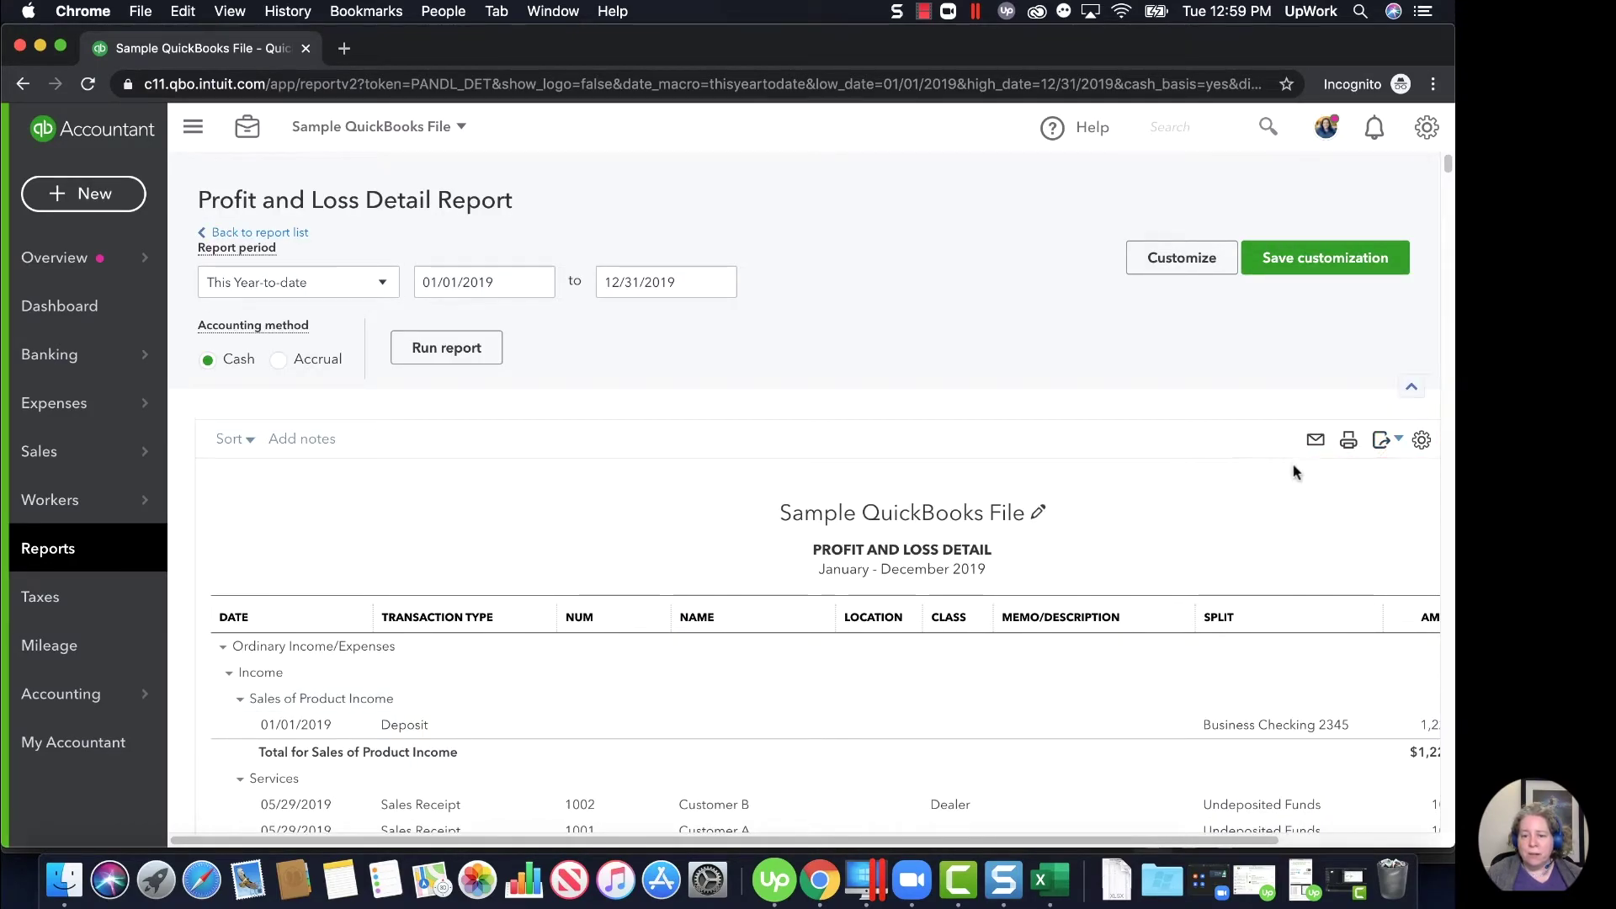
Move the downloaded Profit and Loss Detail sheet to the end of 2019 General Ledger.xlsx.
click(118, 825)
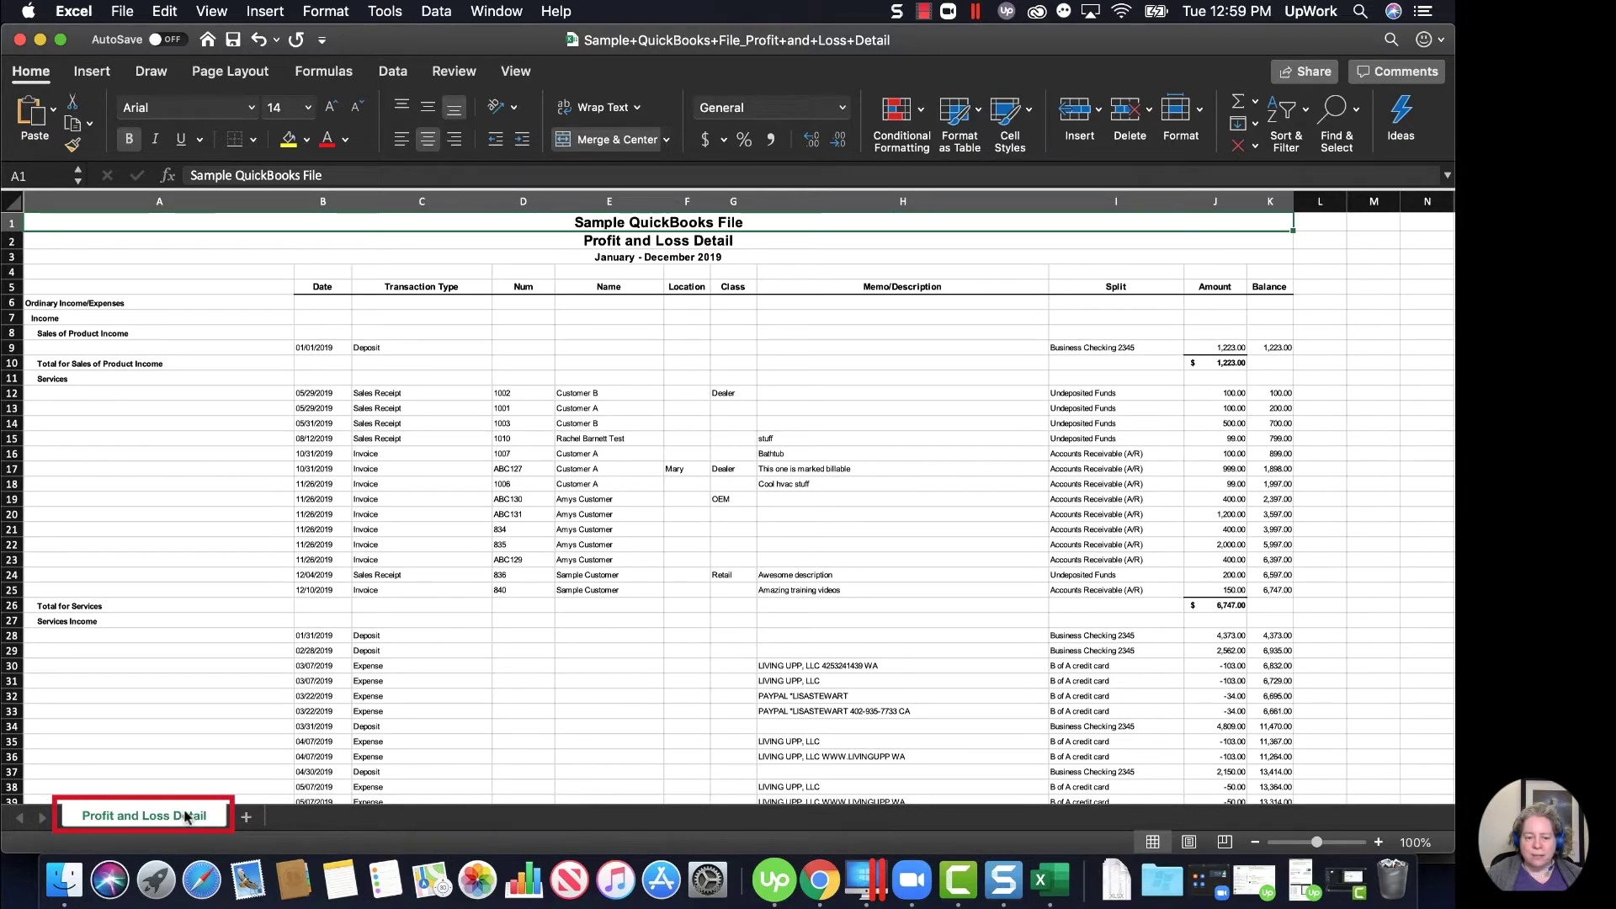
right_click(187, 816)
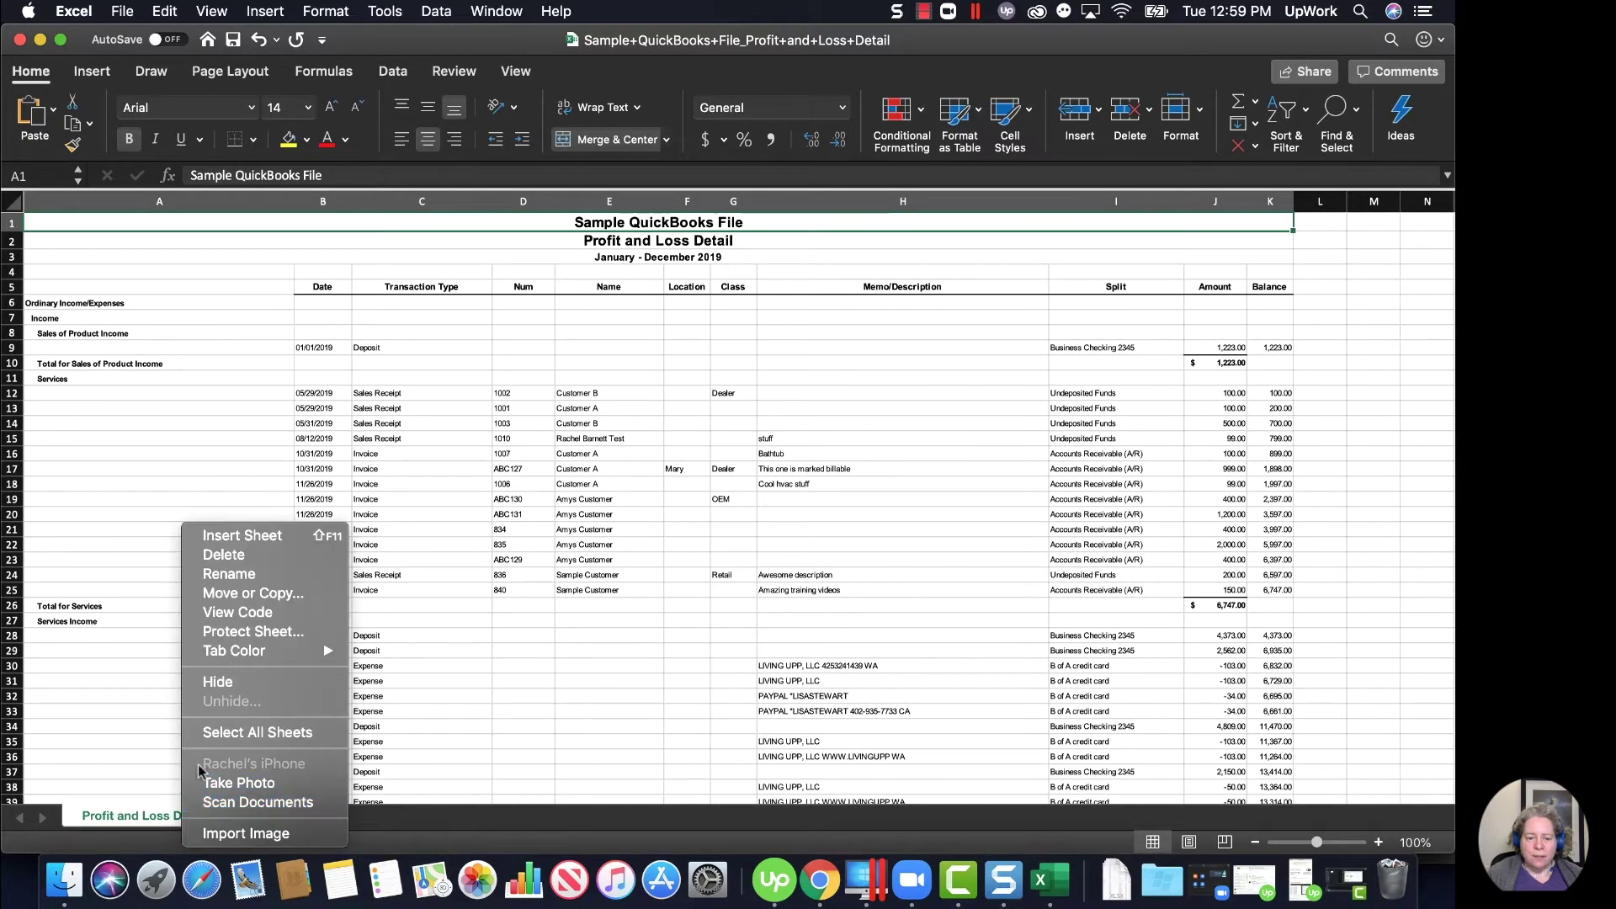
click(256, 596)
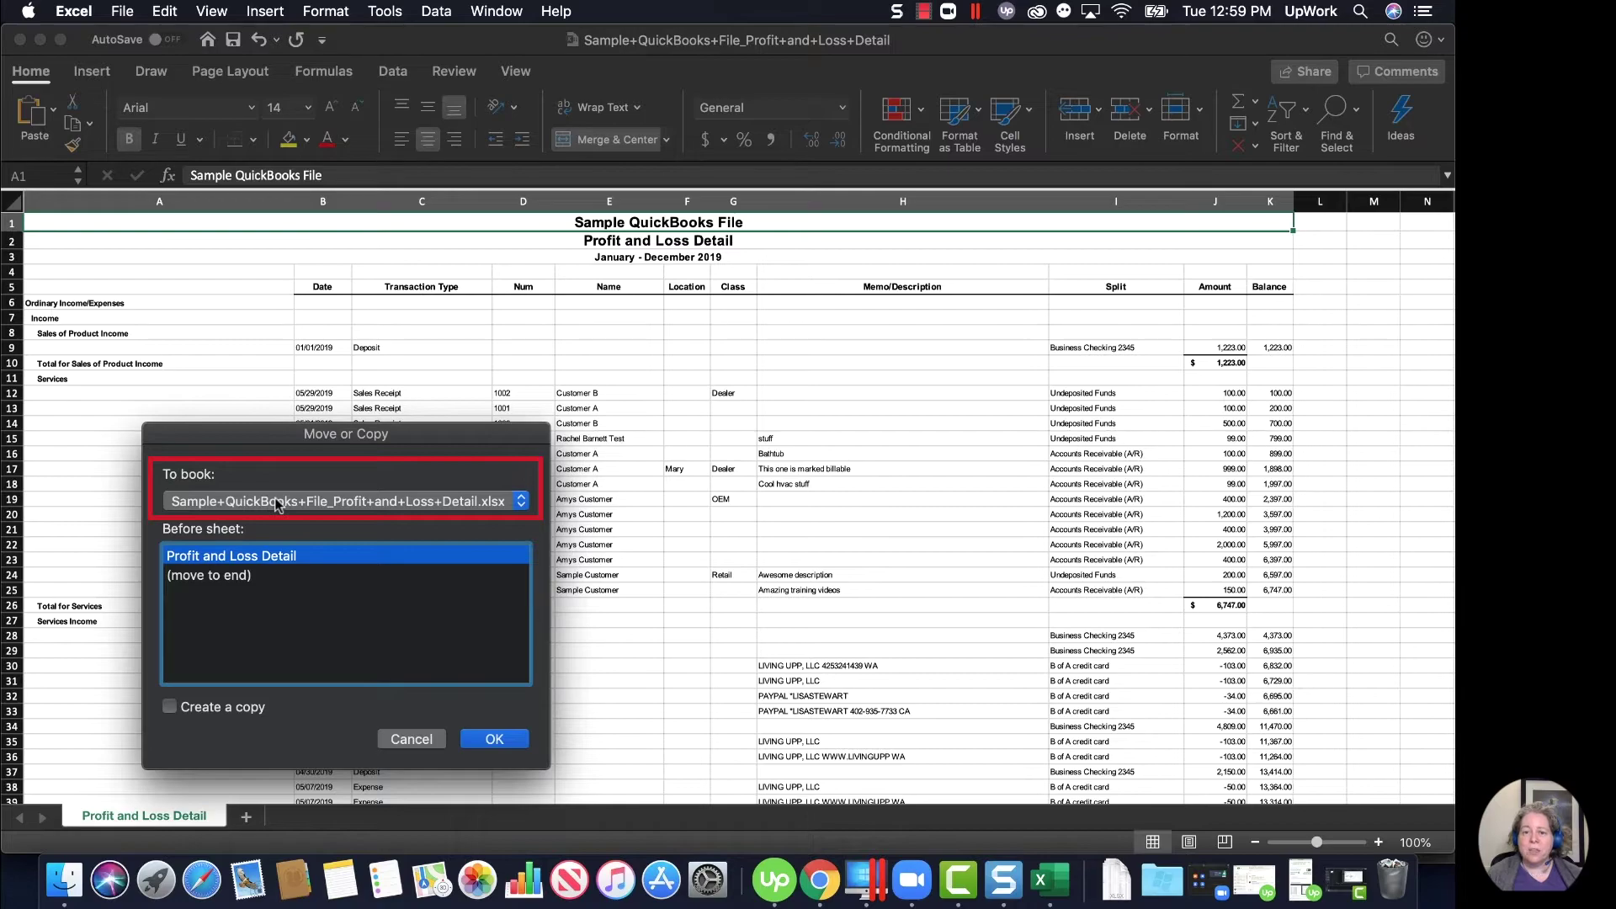
click(278, 503)
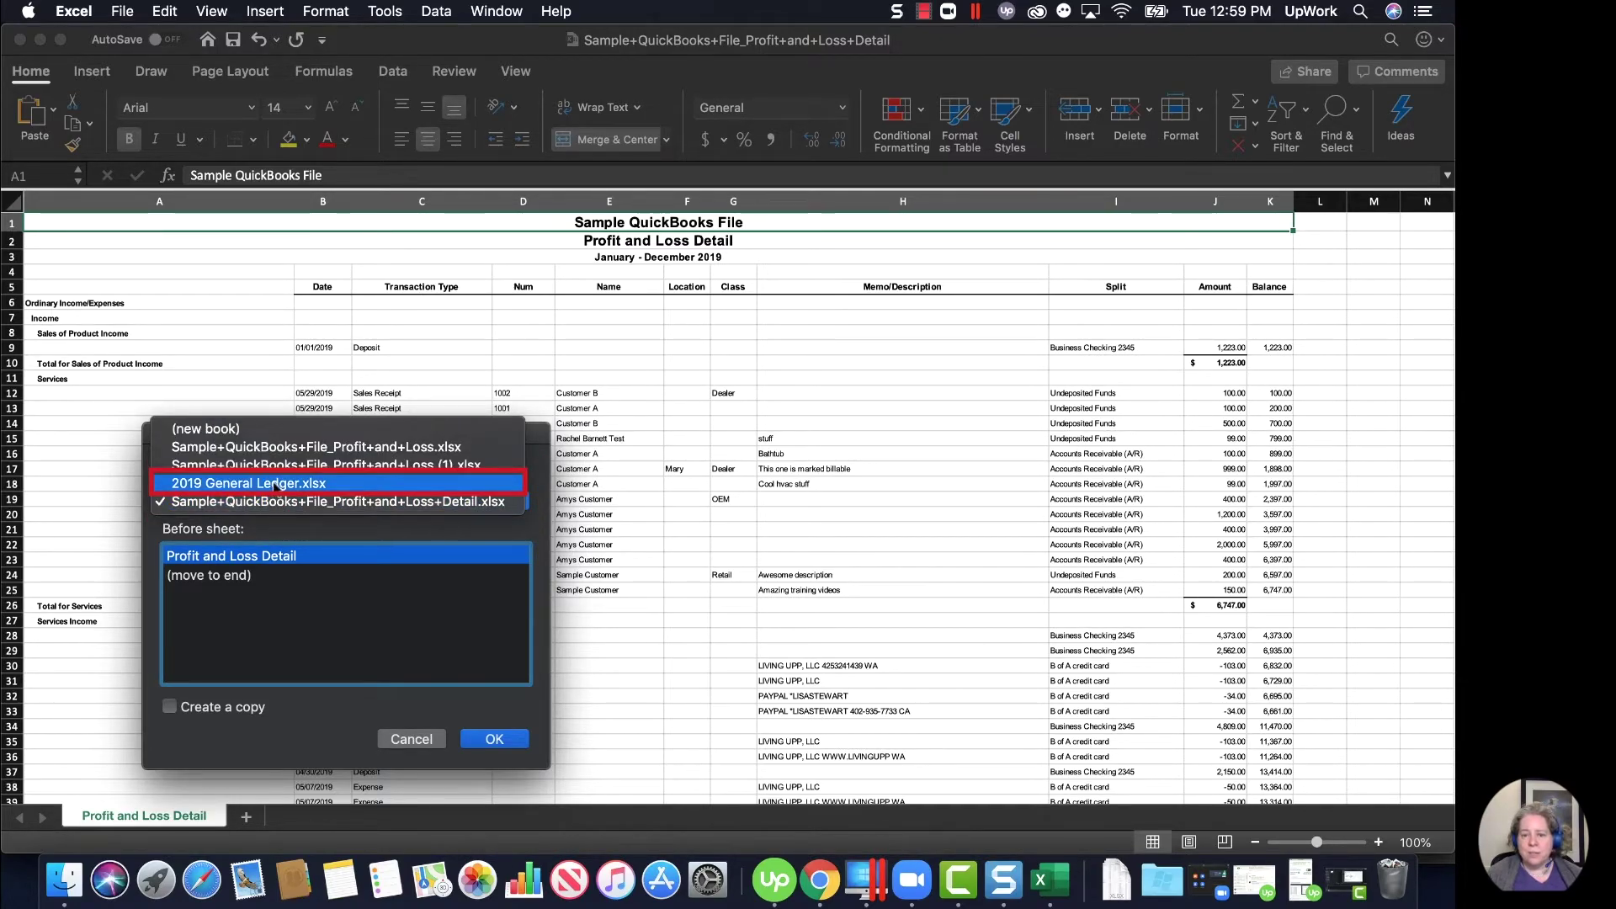
click(274, 485)
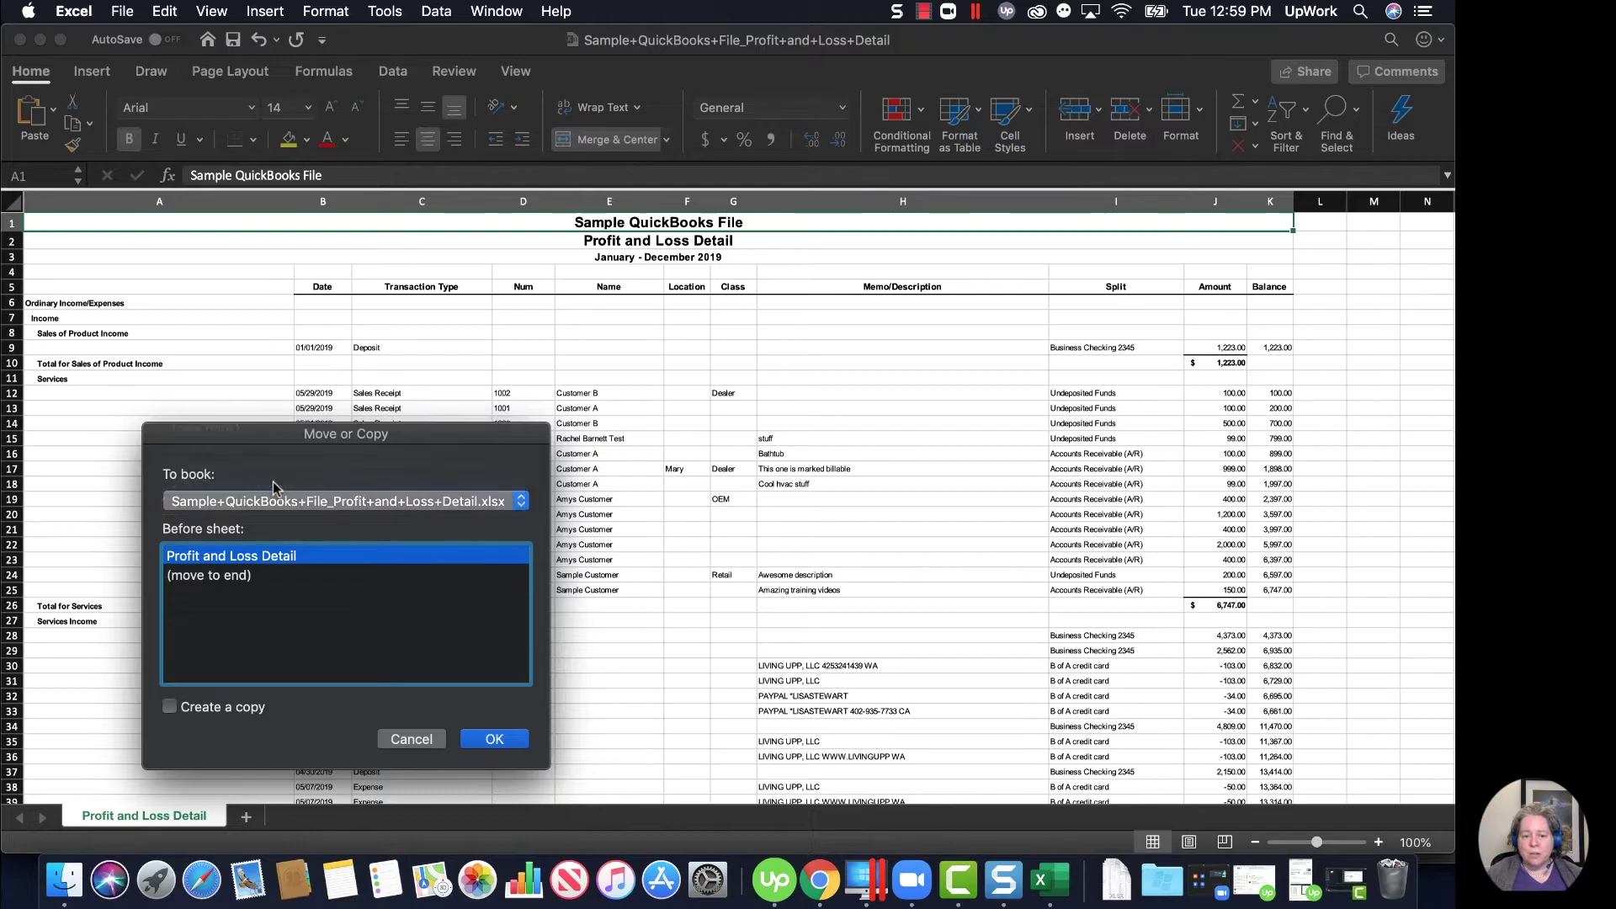
click(259, 578)
click(492, 739)
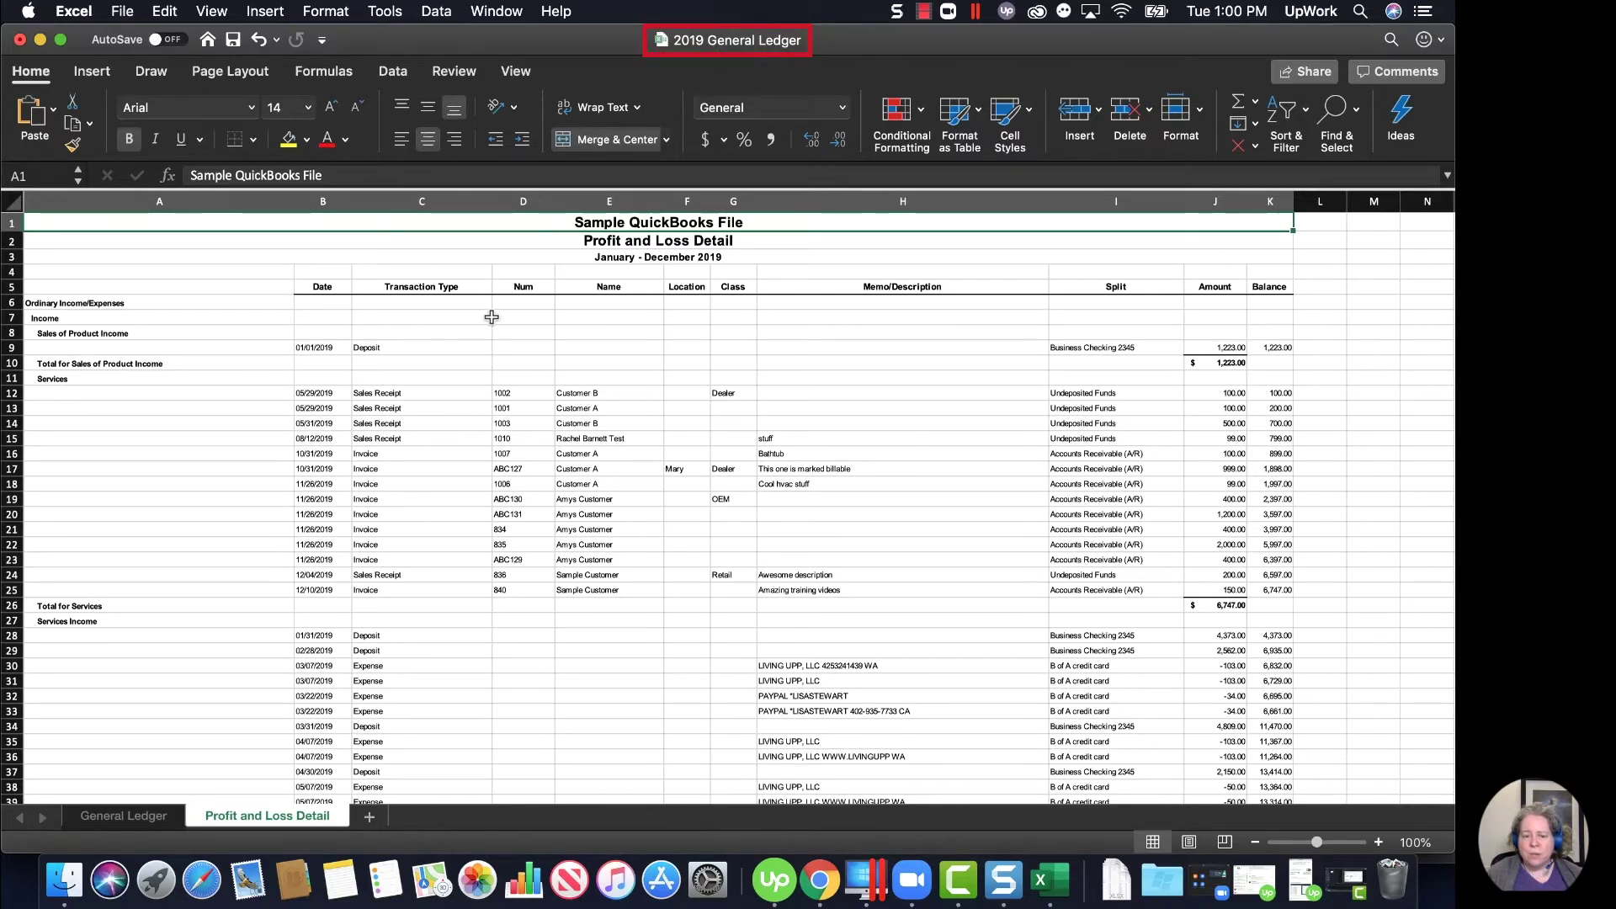
Save the workbook under the new name '2019 QBO Data'.
click(123, 11)
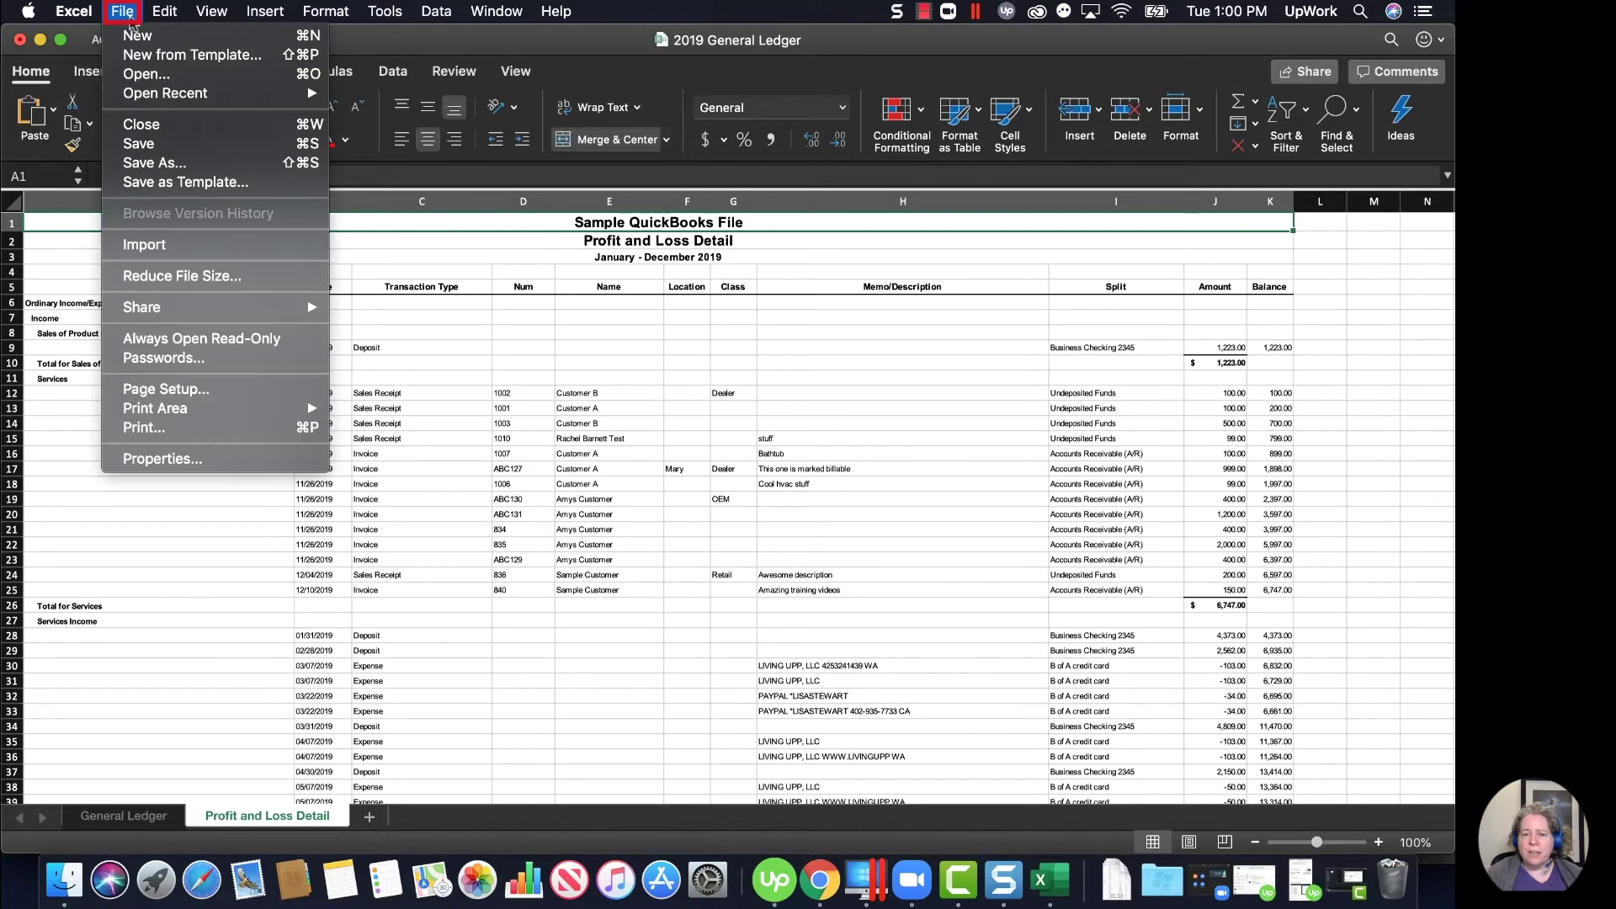
click(149, 164)
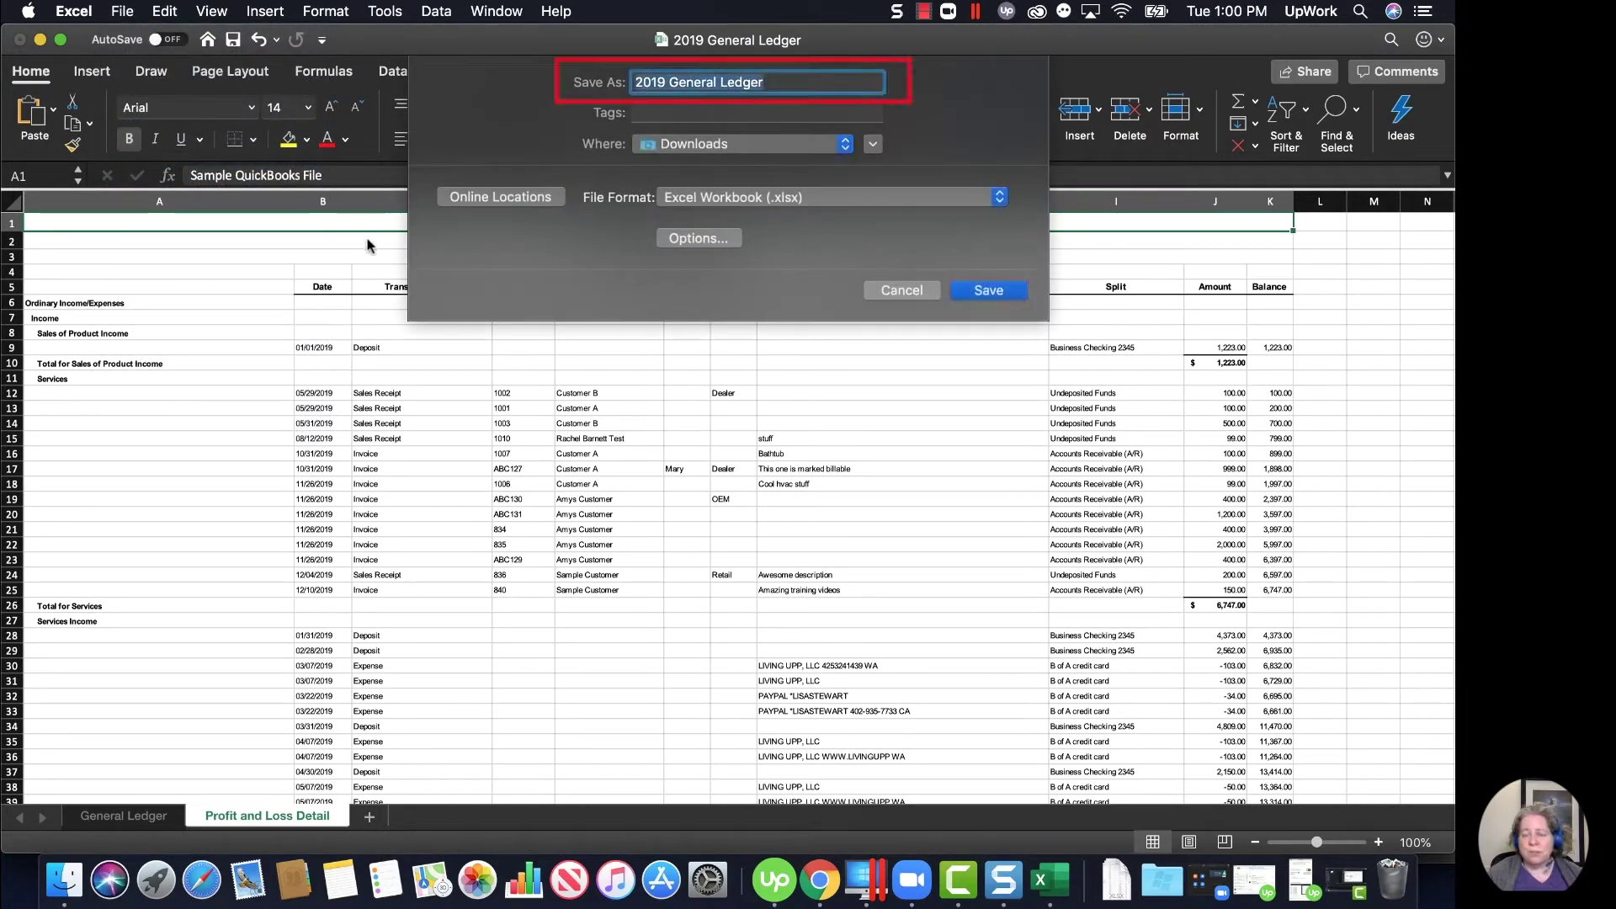
key(Right)
key(BackSpace)
key(BackSpace)
key(BackSpace)
key(BackSpace)
key(BackSpace)
key(BackSpace)
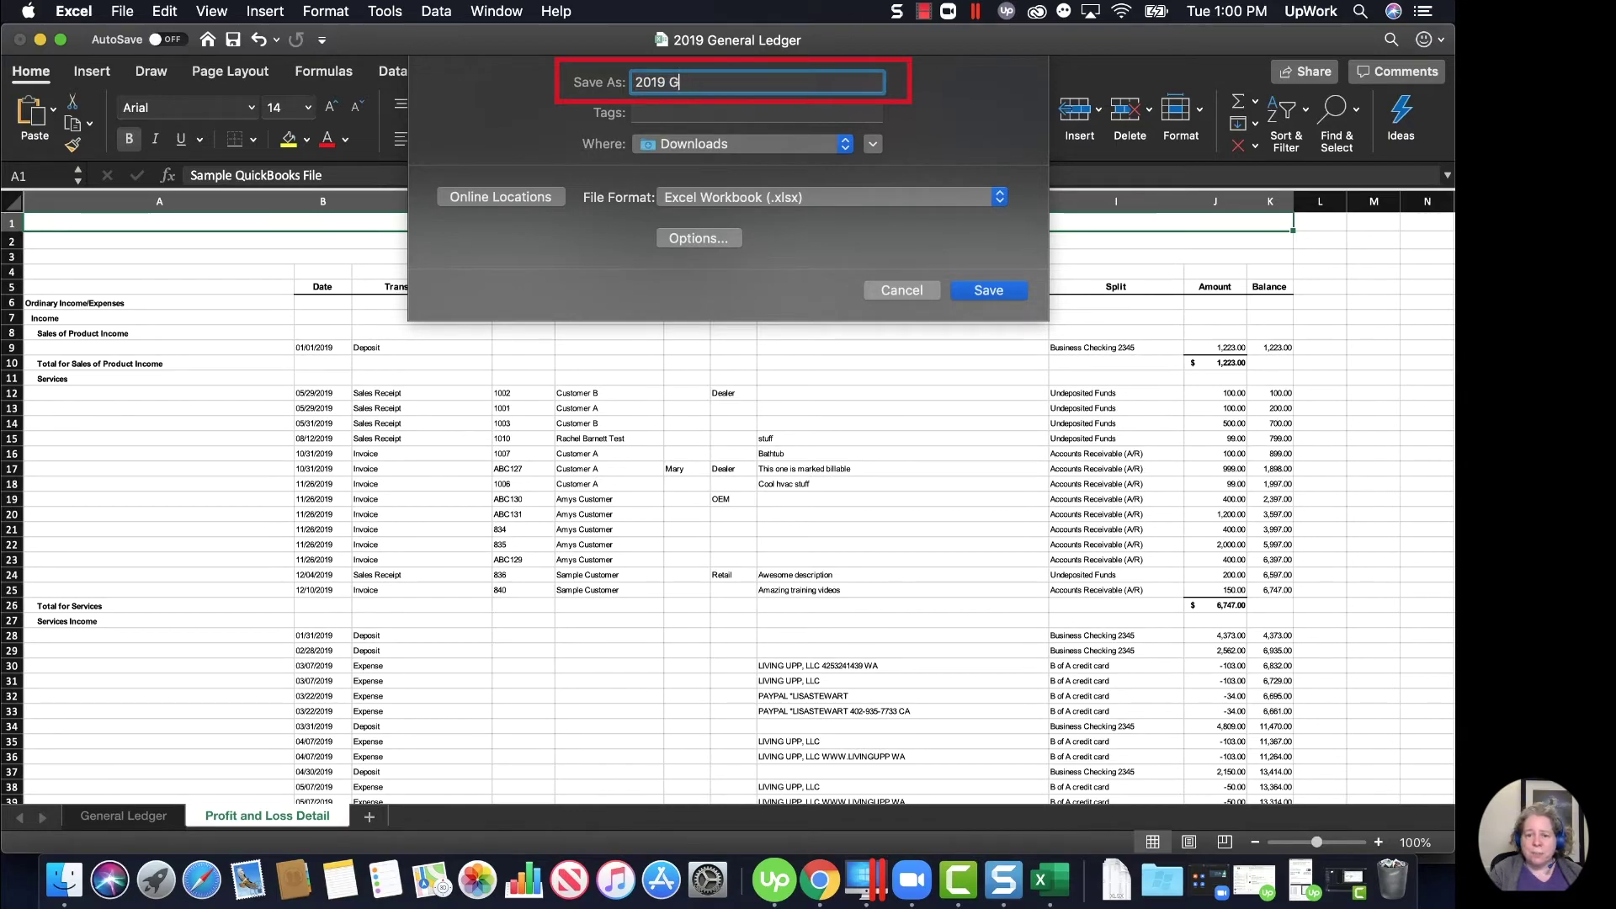
text(QBO Data)
key(Return)
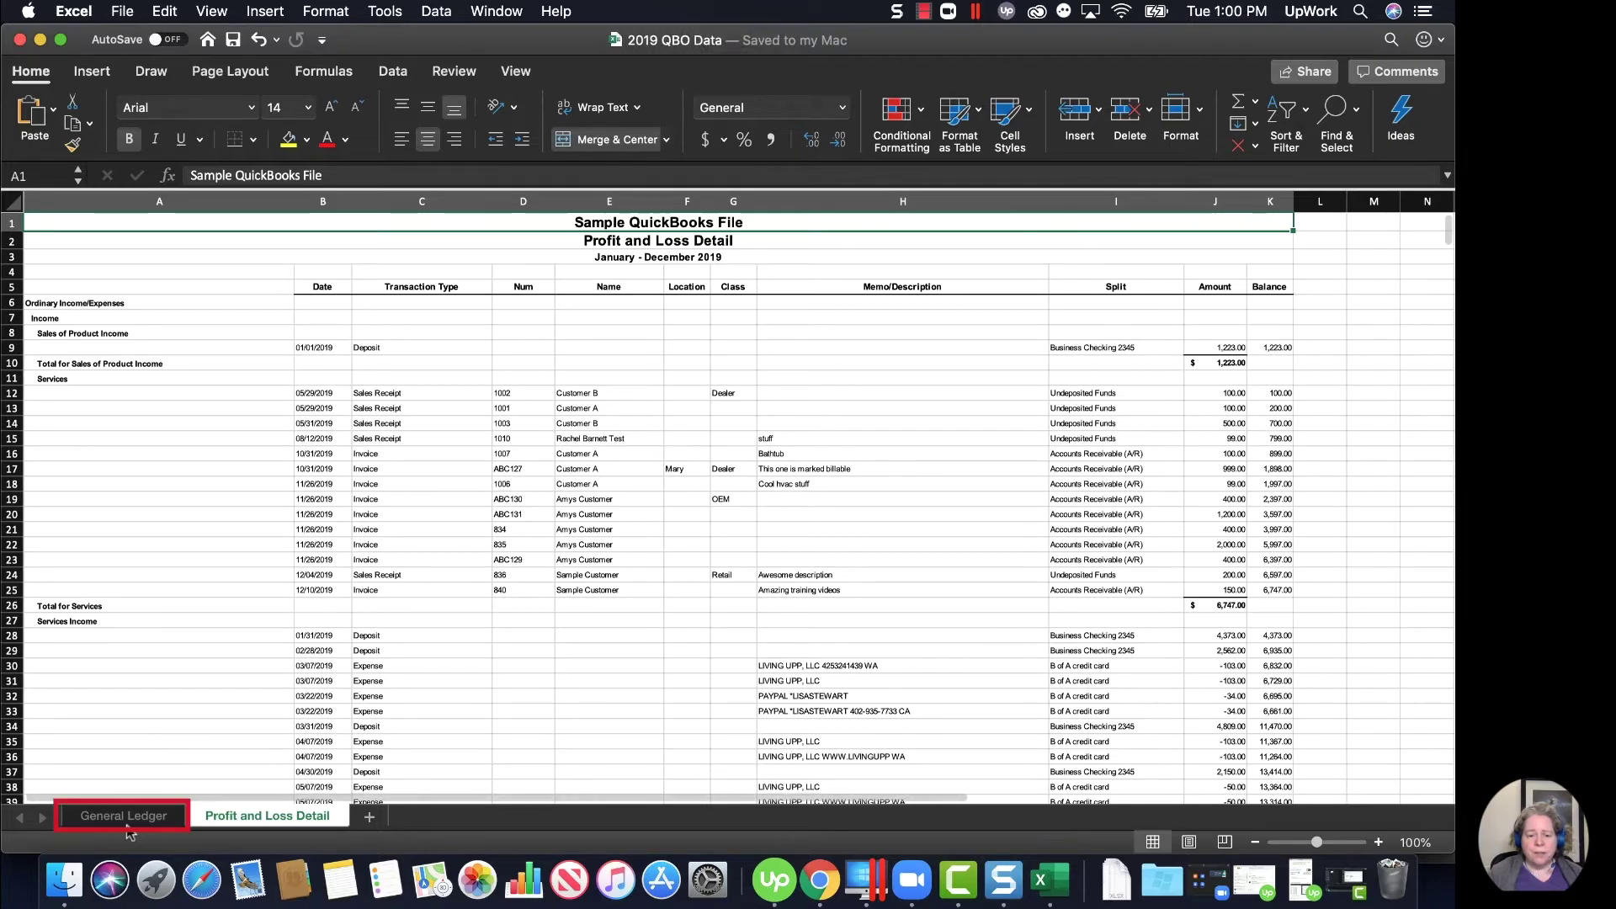
Check the General Ledger and Profit and Loss Detail sheets, then return to QuickBooks.
click(130, 819)
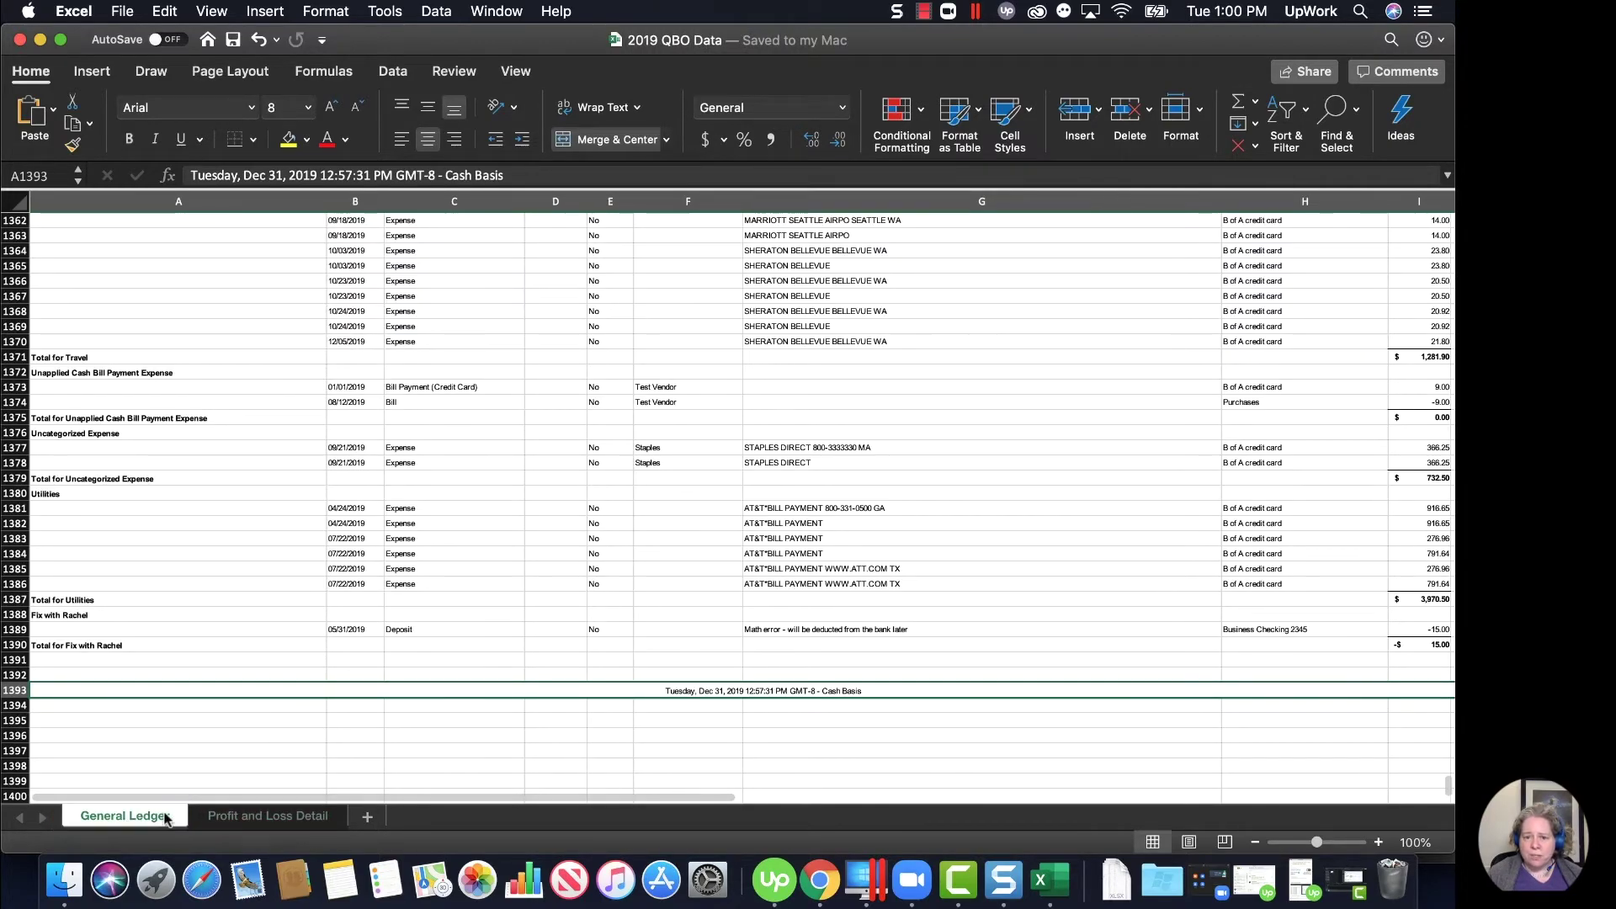
click(258, 818)
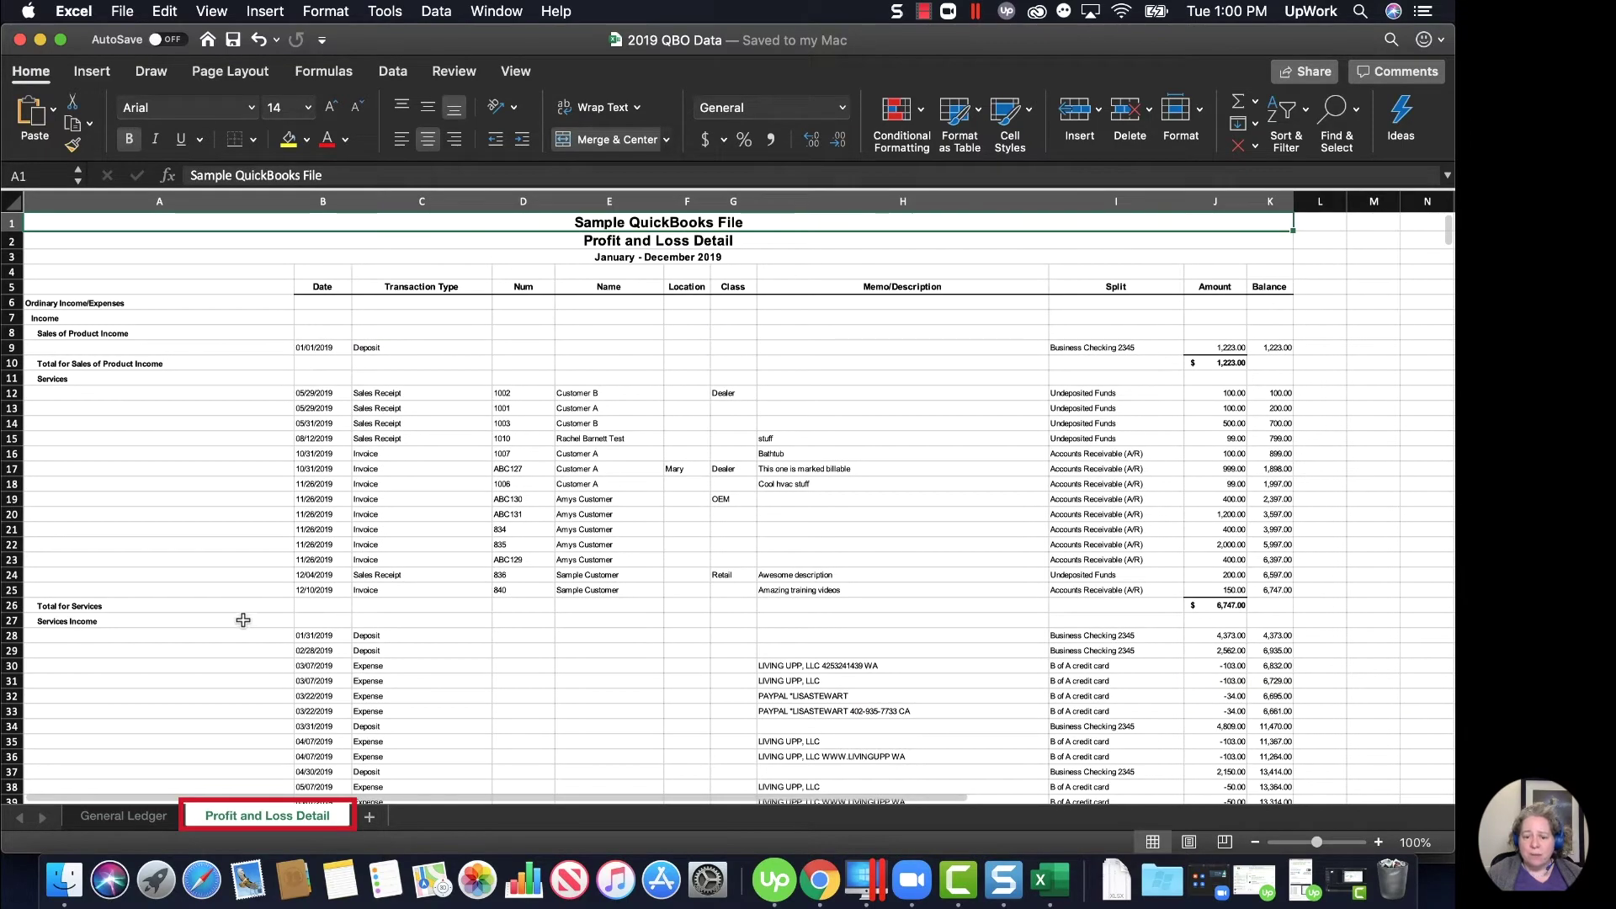
key(super+Tab)
Find Balance Sheet Detail via 'balance sheet' and run it from 01/01/2019 to 12/31/2019.
click(93, 546)
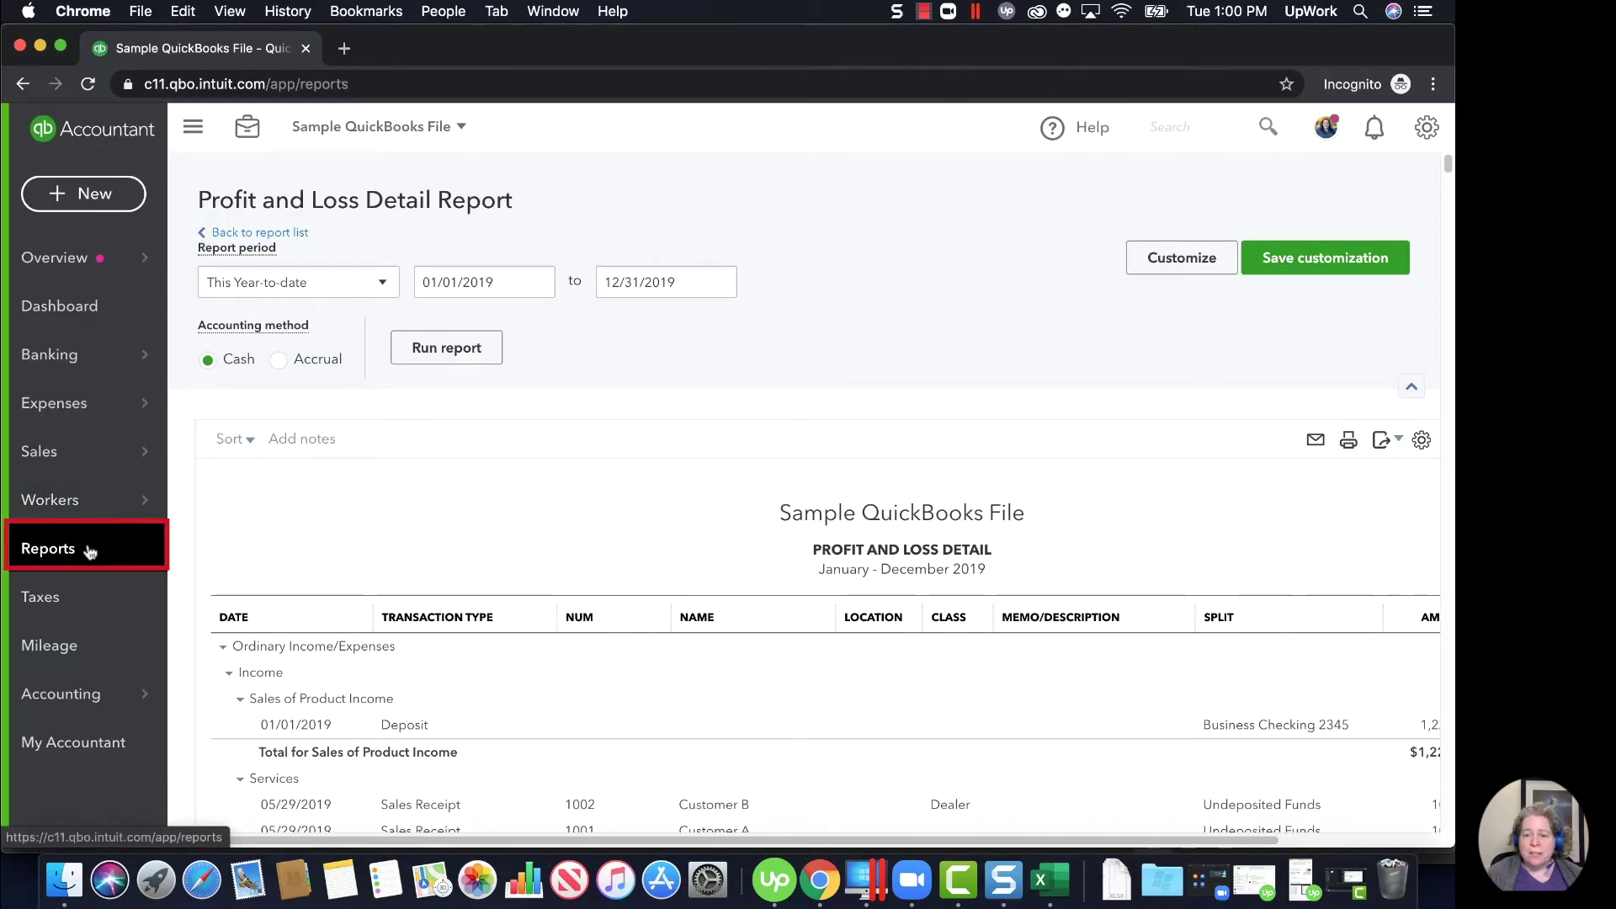
click(898, 259)
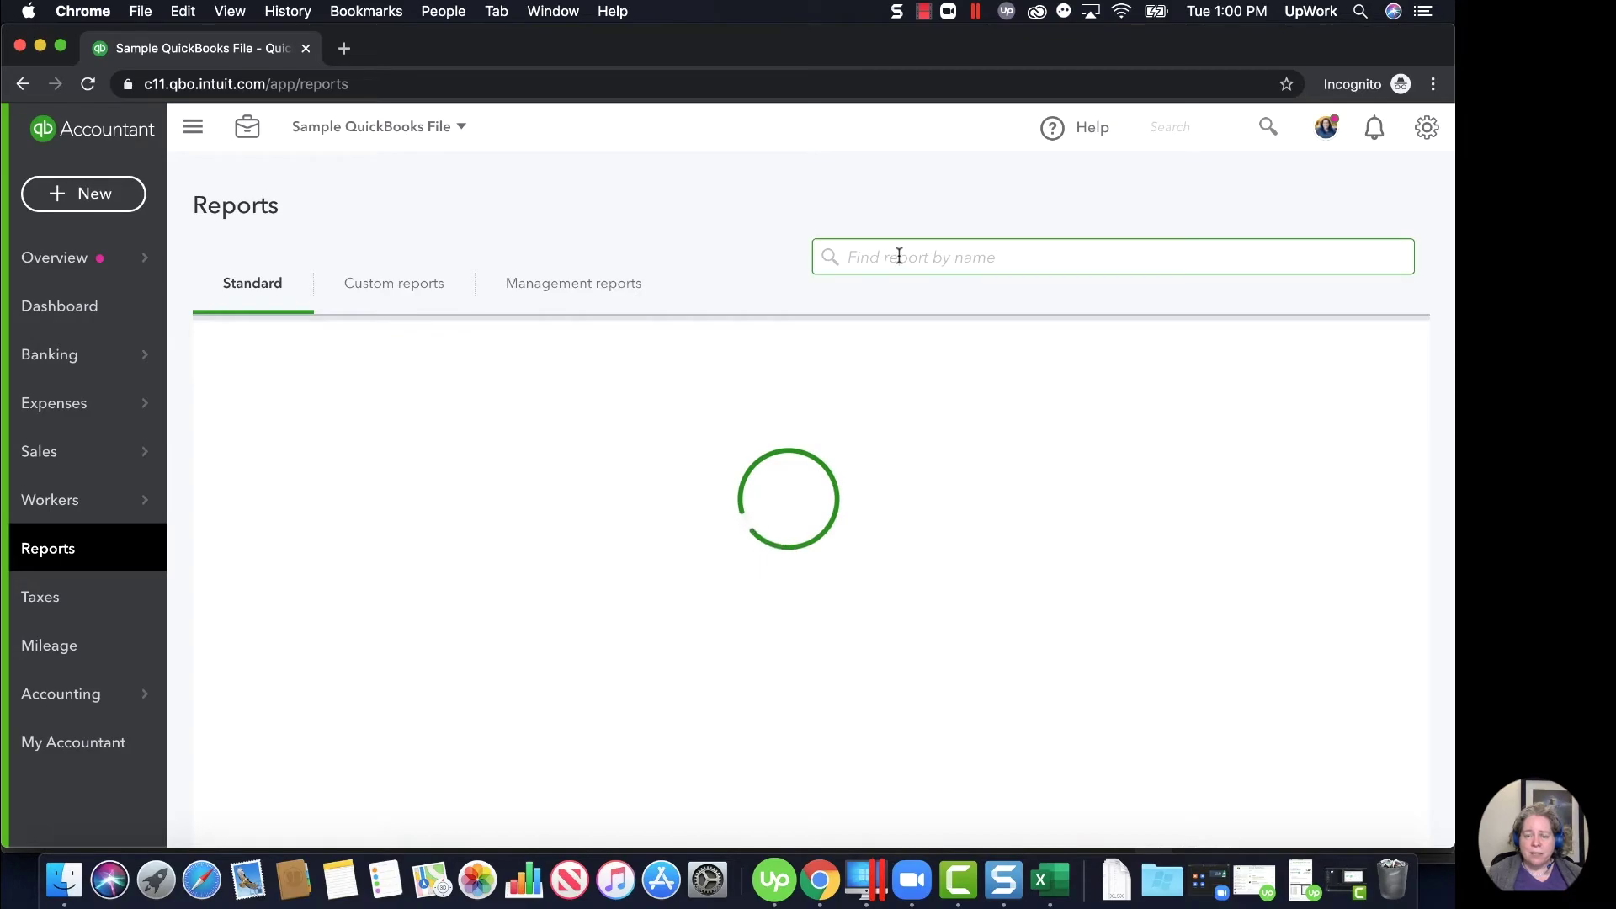
text(balance sh)
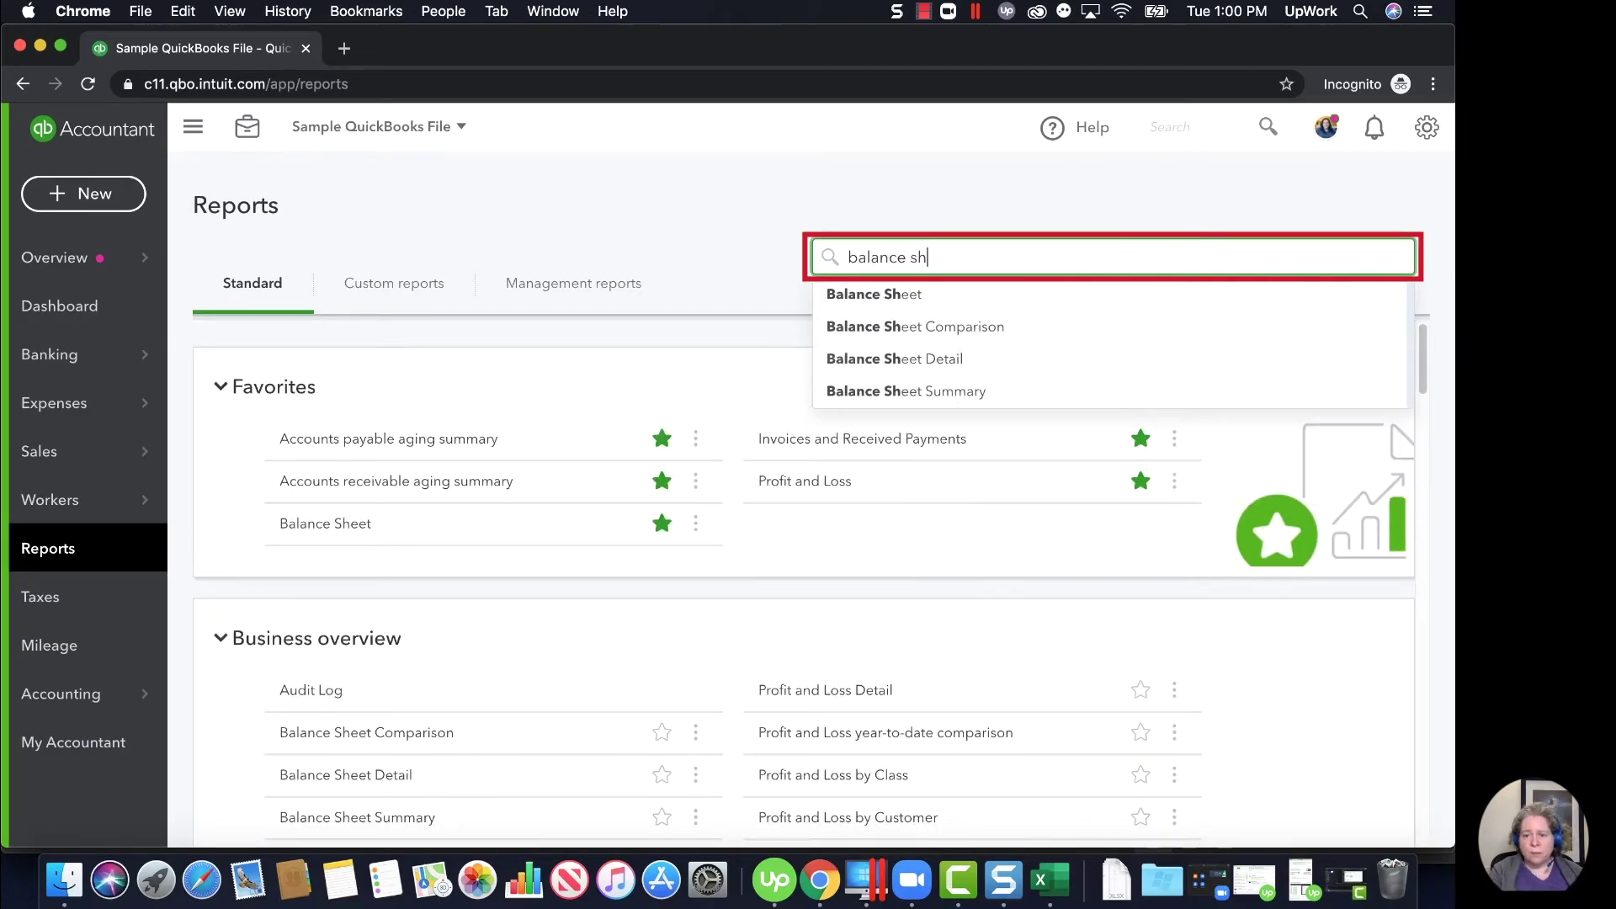
text(eet)
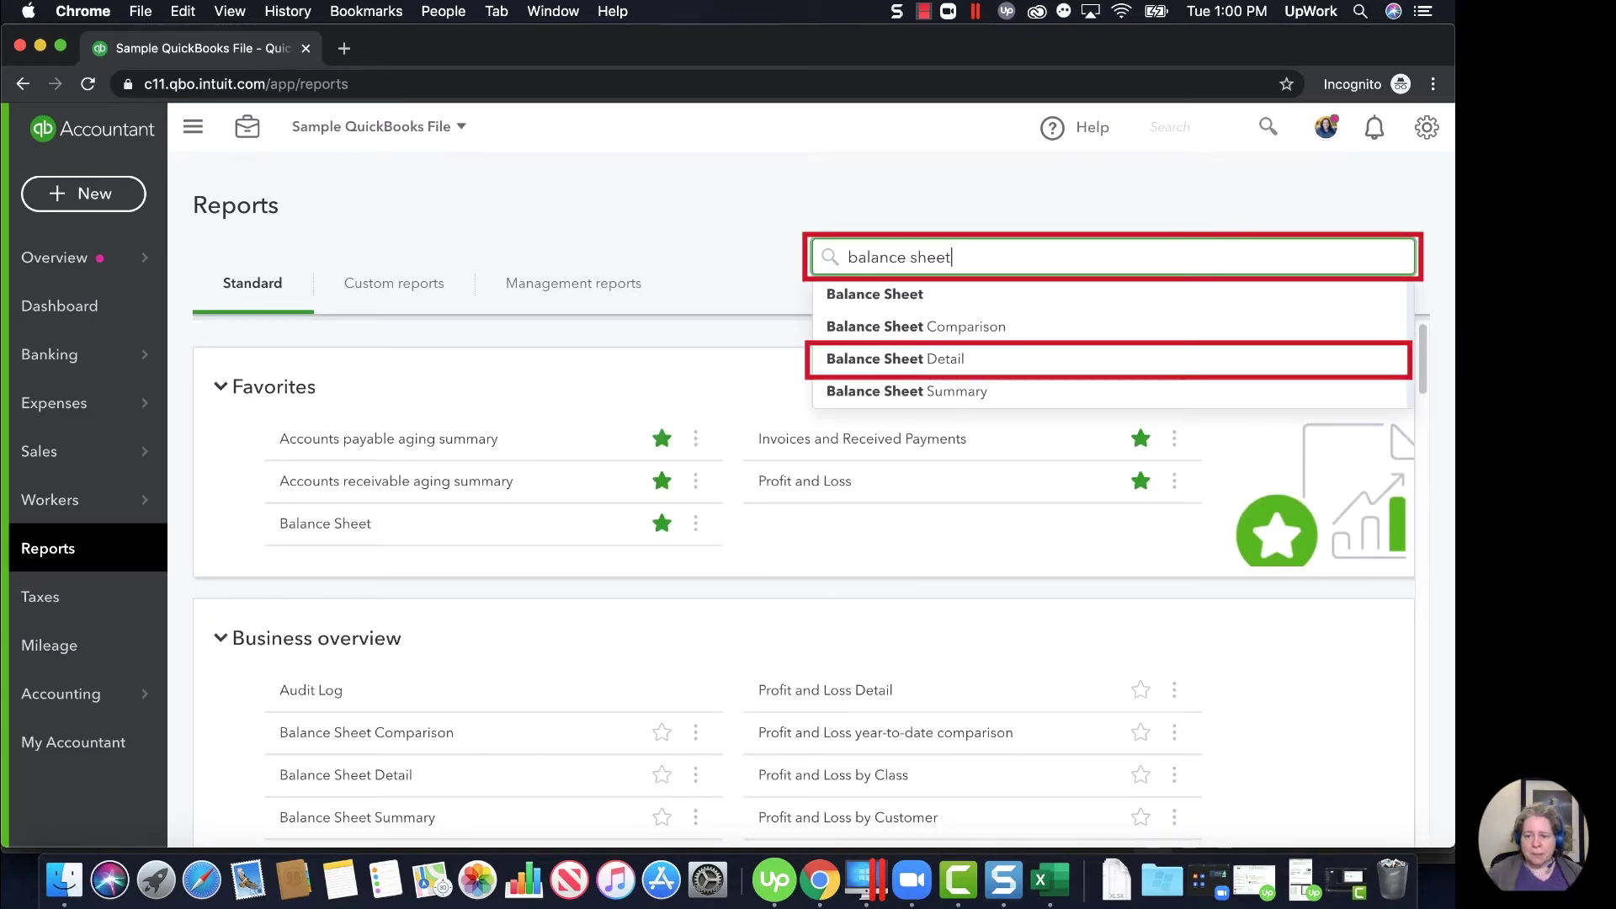
click(905, 361)
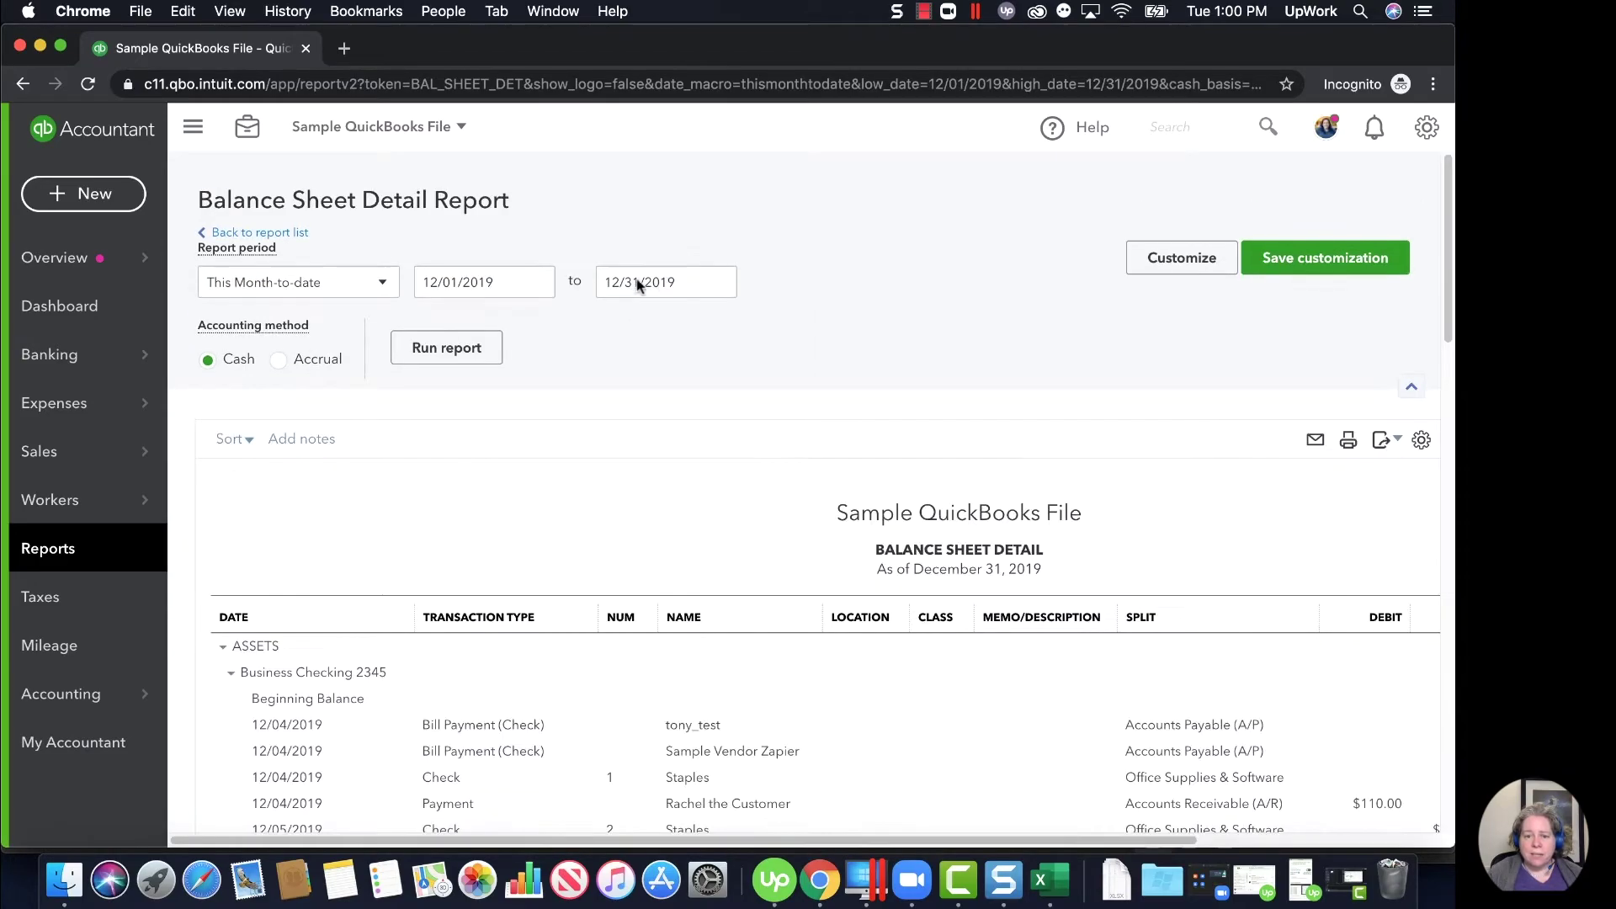
scroll(589, 277, down, 3)
scroll(520, 269, up, 3)
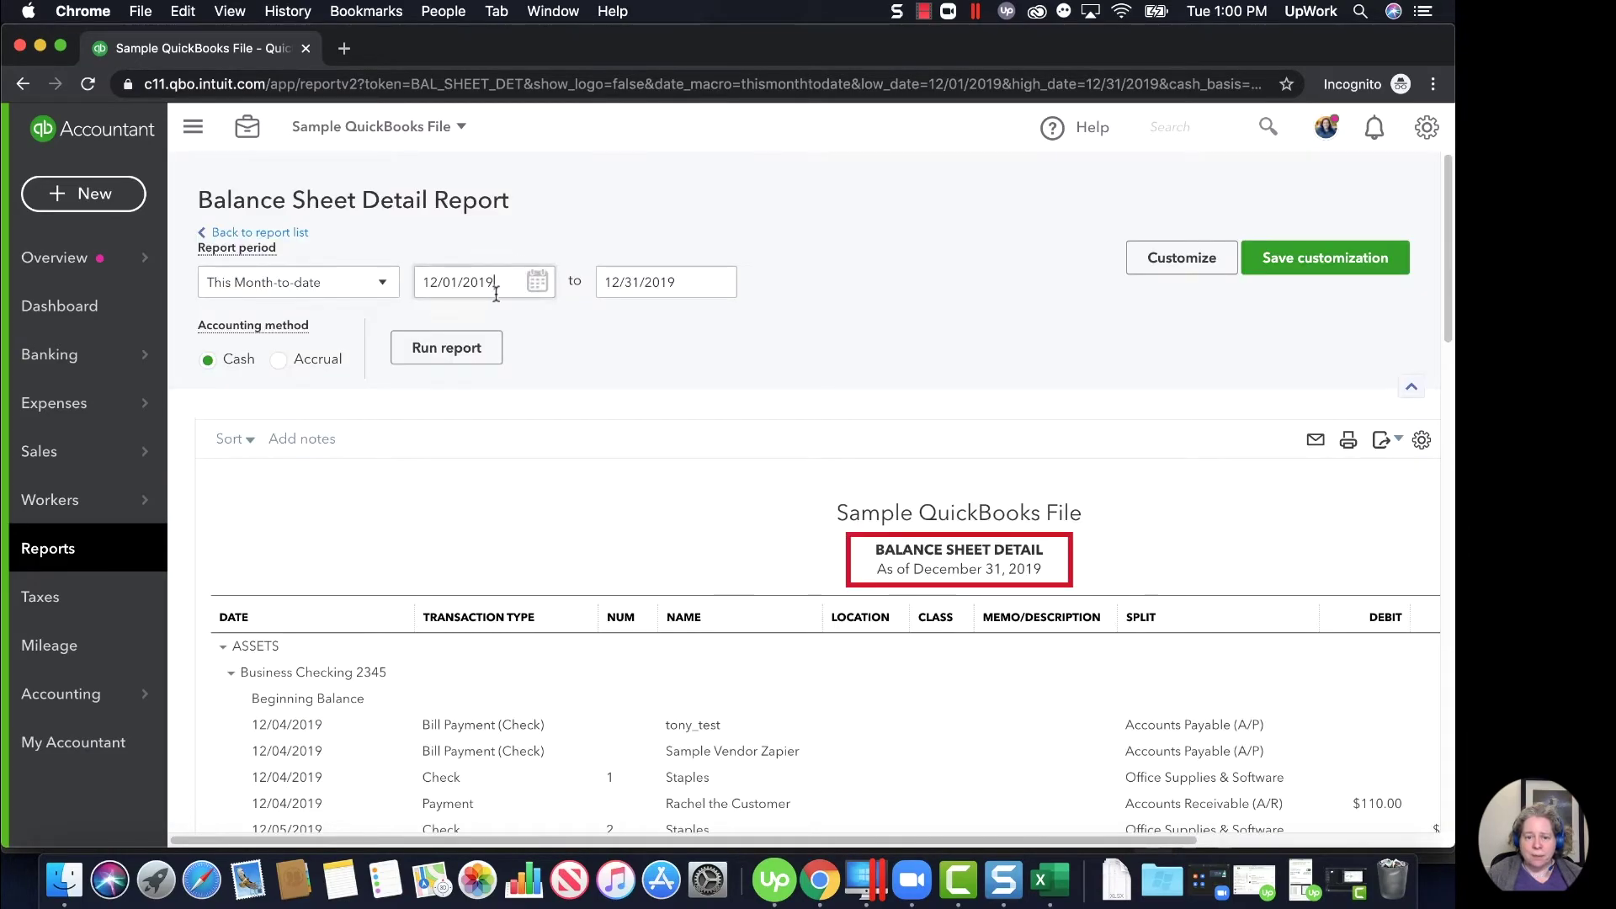
triple_click(538, 280)
text(01/01/2019)
key(Tab)
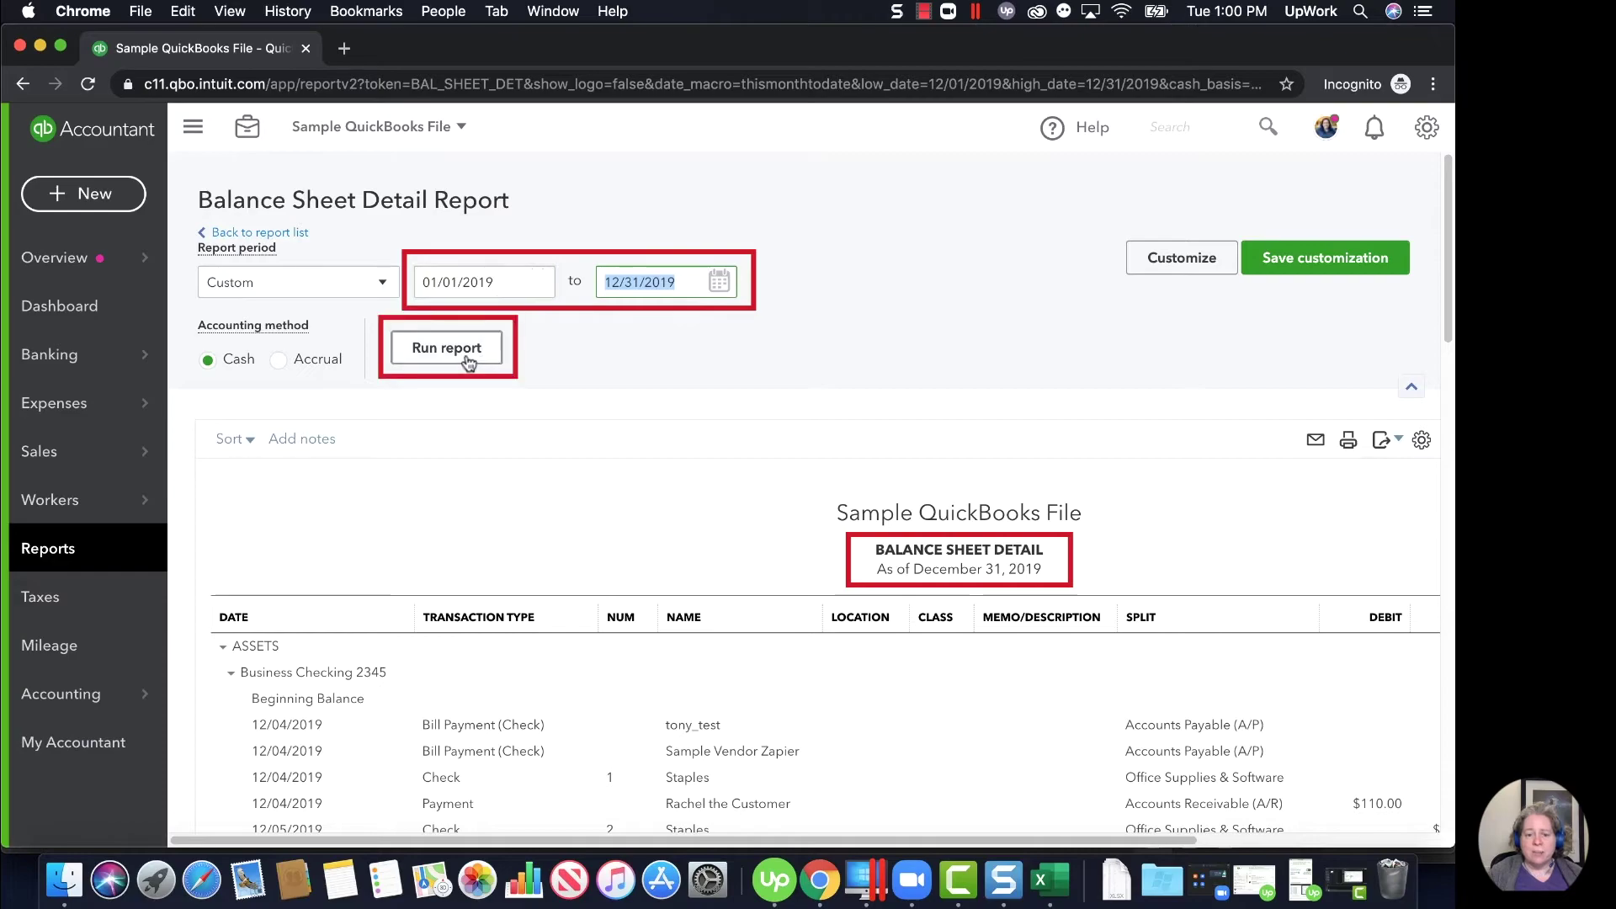
click(446, 347)
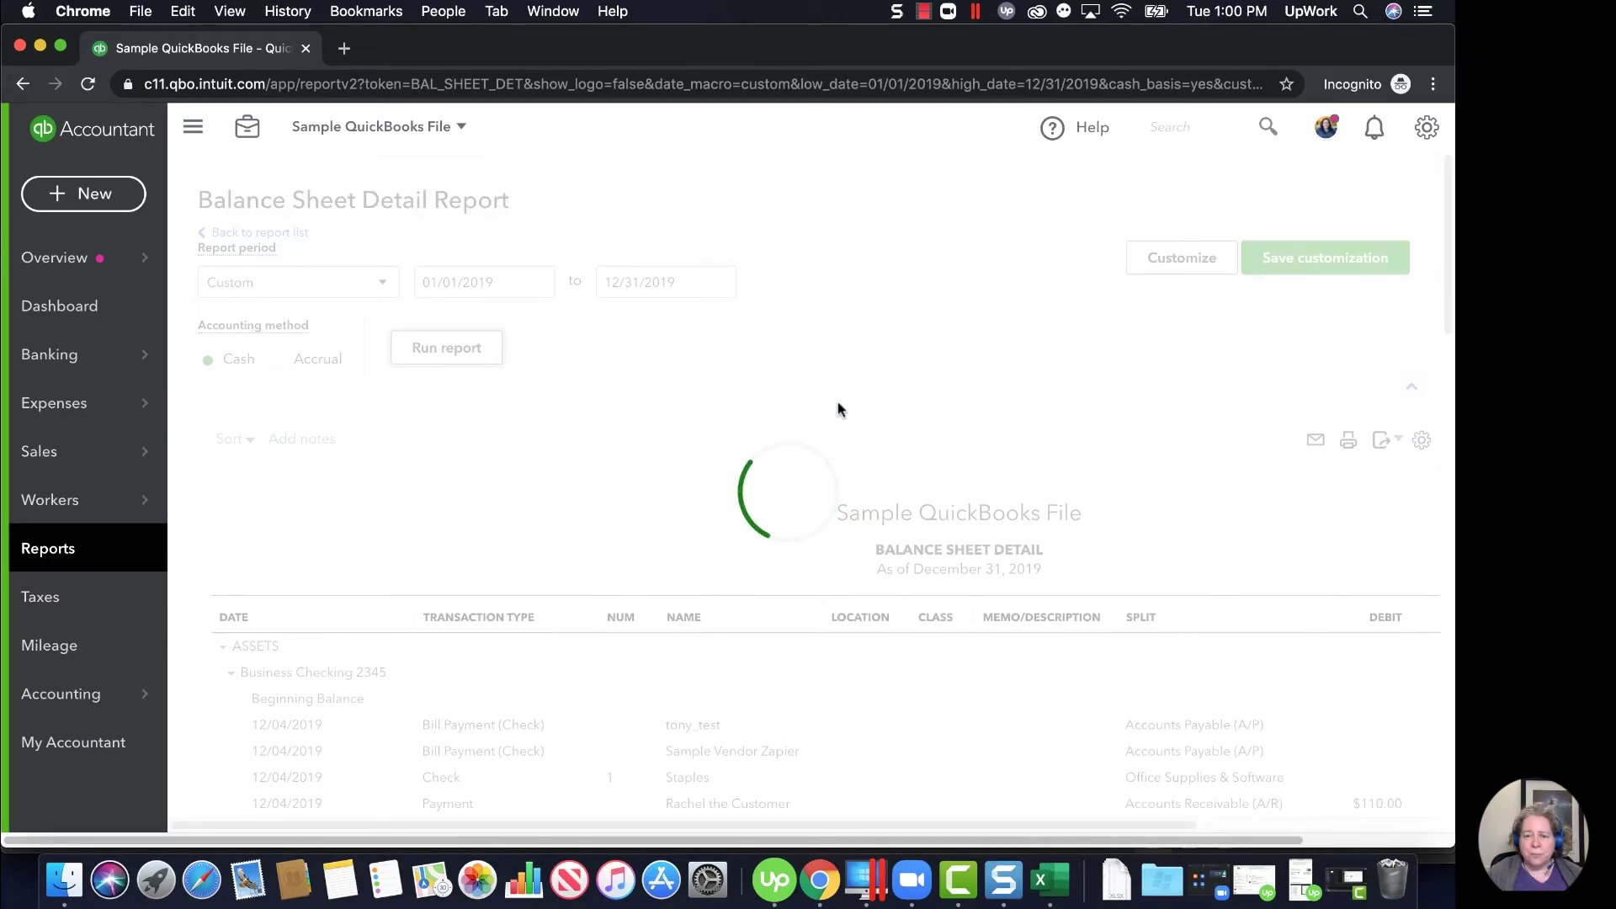
Export the Balance Sheet Detail report to Excel.
scroll(1077, 371, down, 3)
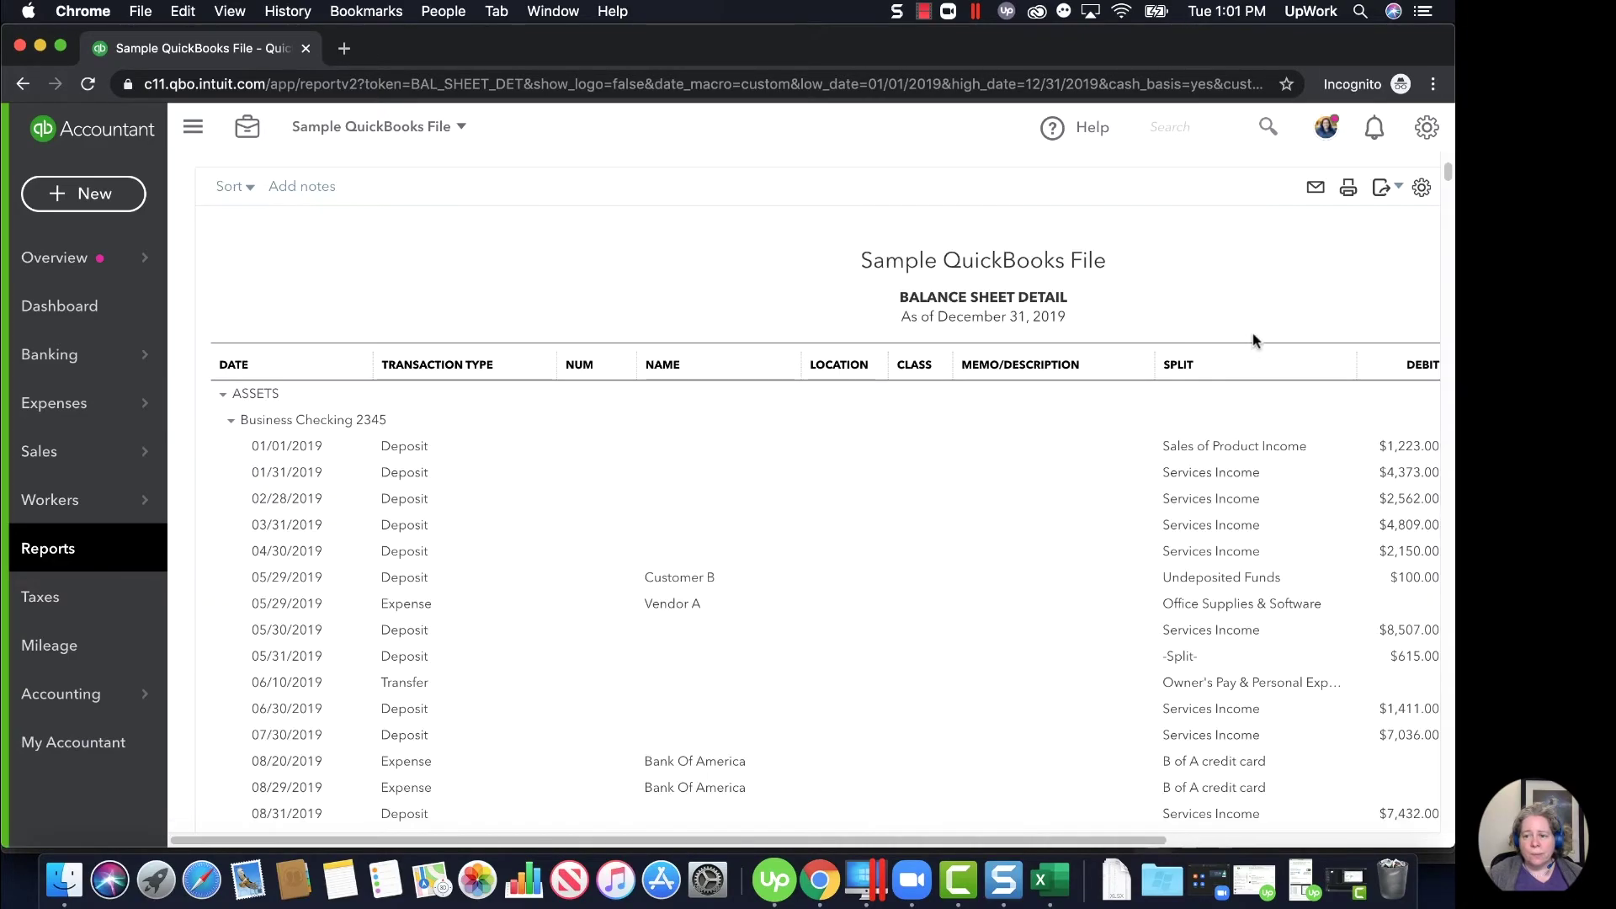
click(1385, 195)
click(1290, 226)
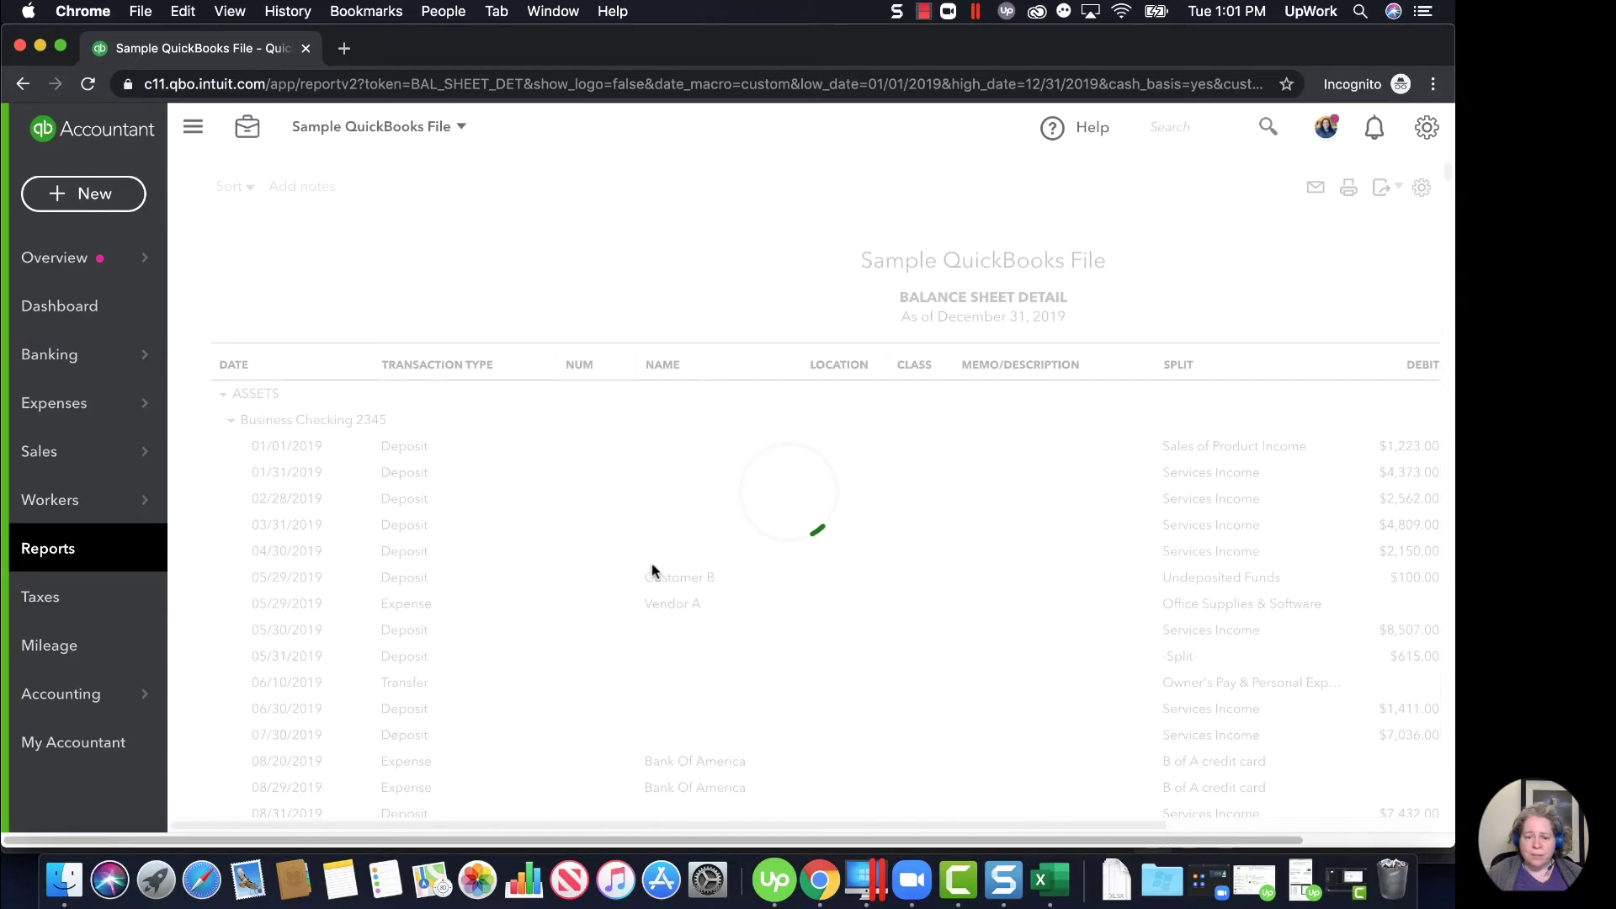
Move the Balance Sheet Detail sheet from the downloaded export to the end of '2019 QBO Data.xlsx'.
click(160, 828)
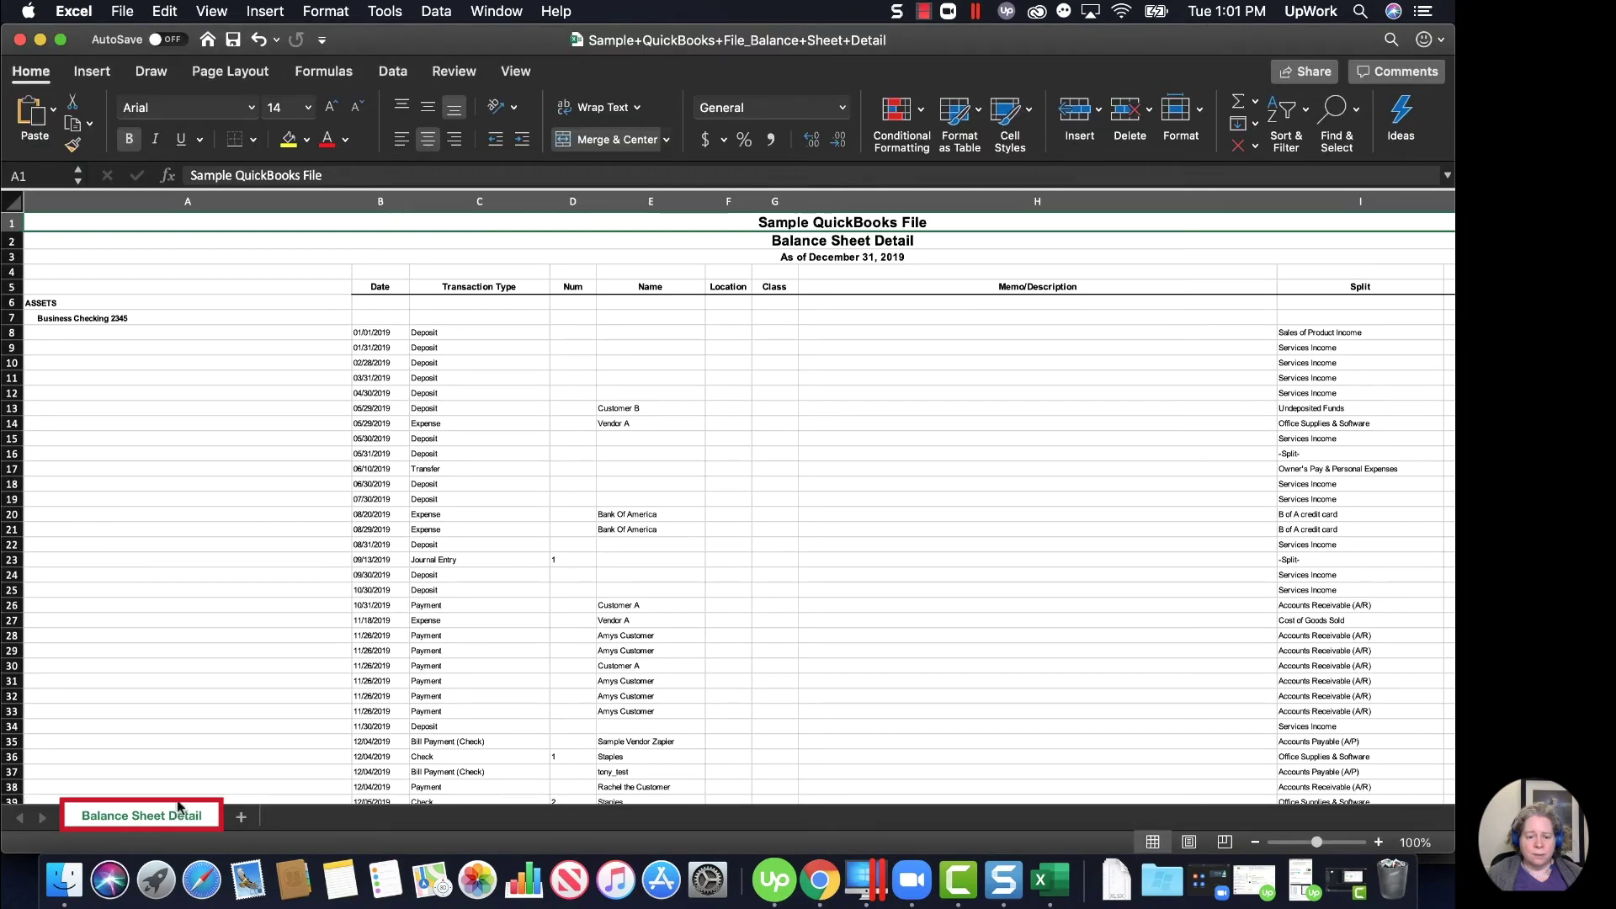
right_click(179, 812)
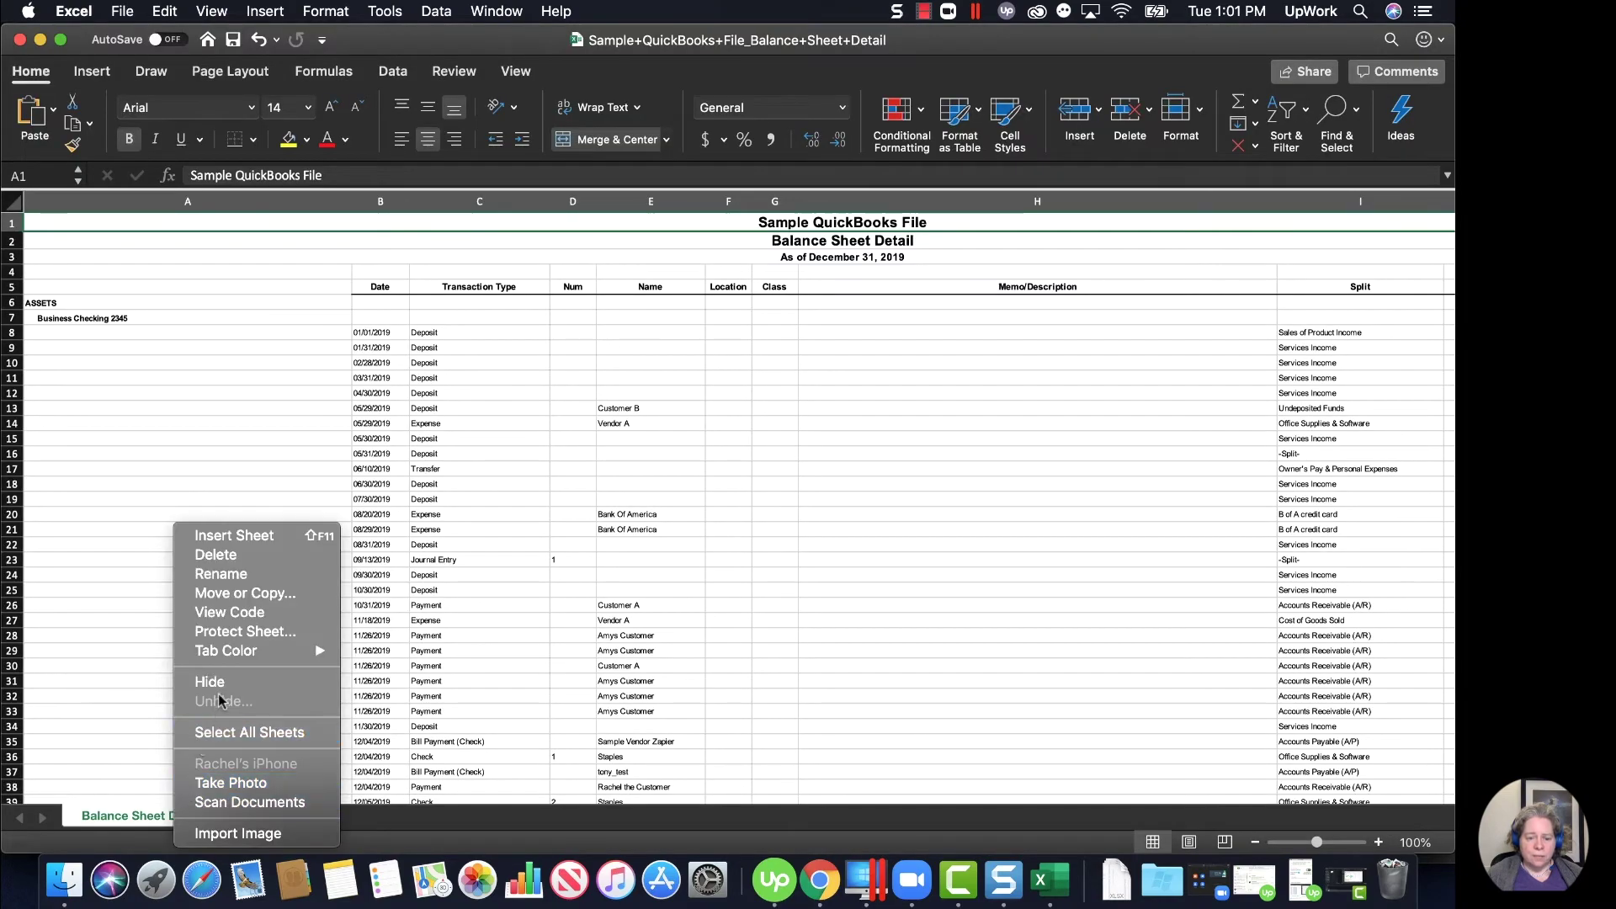
click(269, 593)
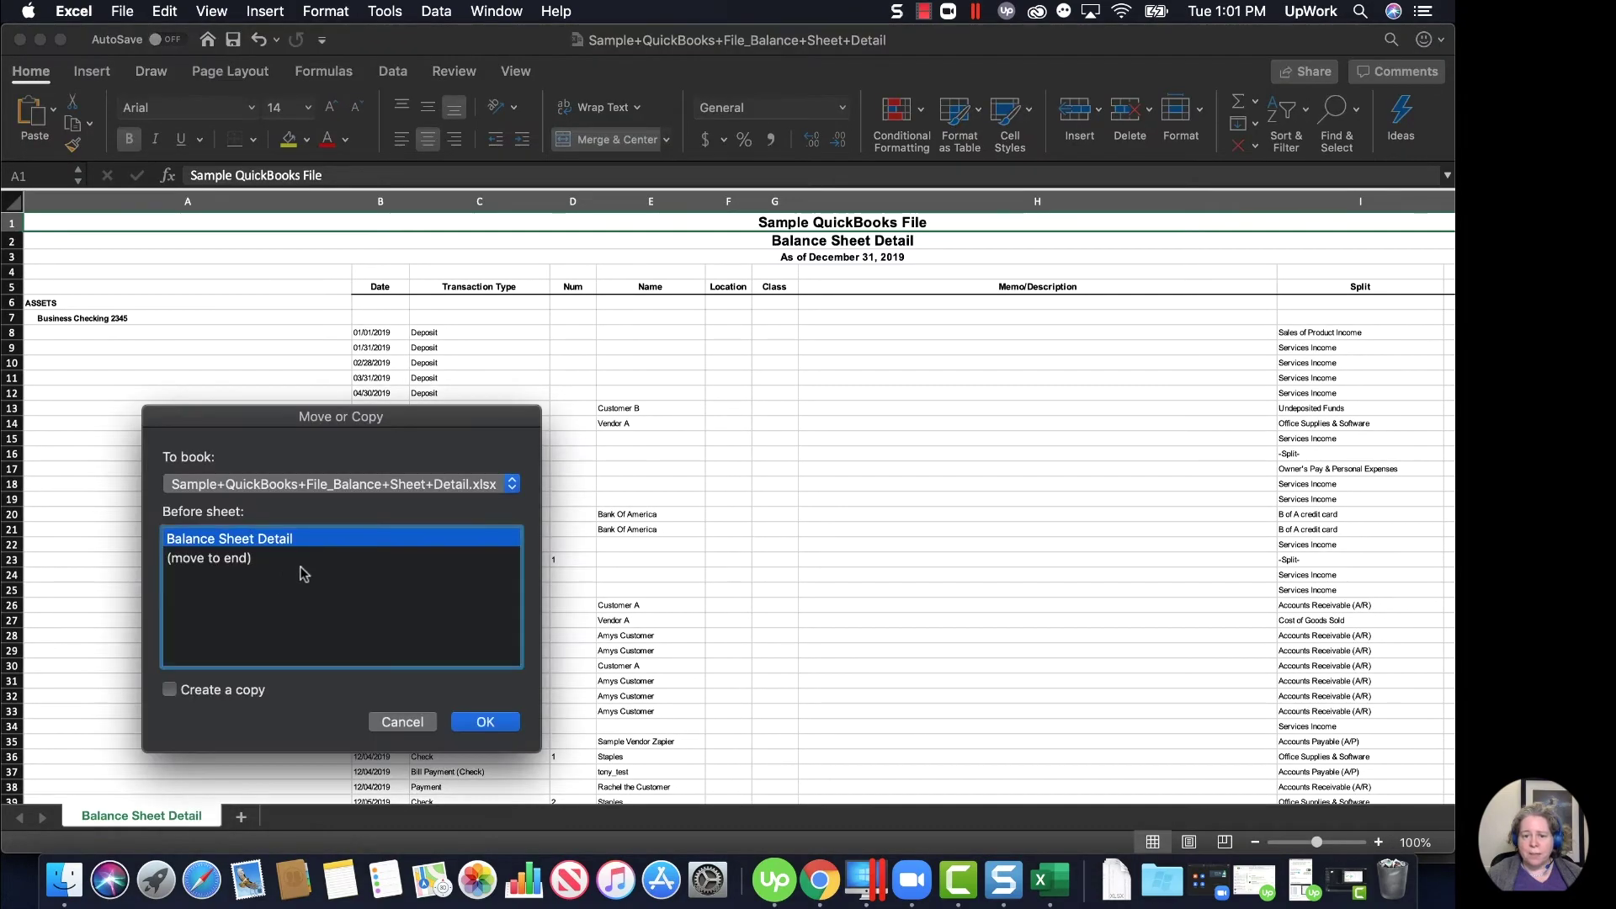
click(278, 484)
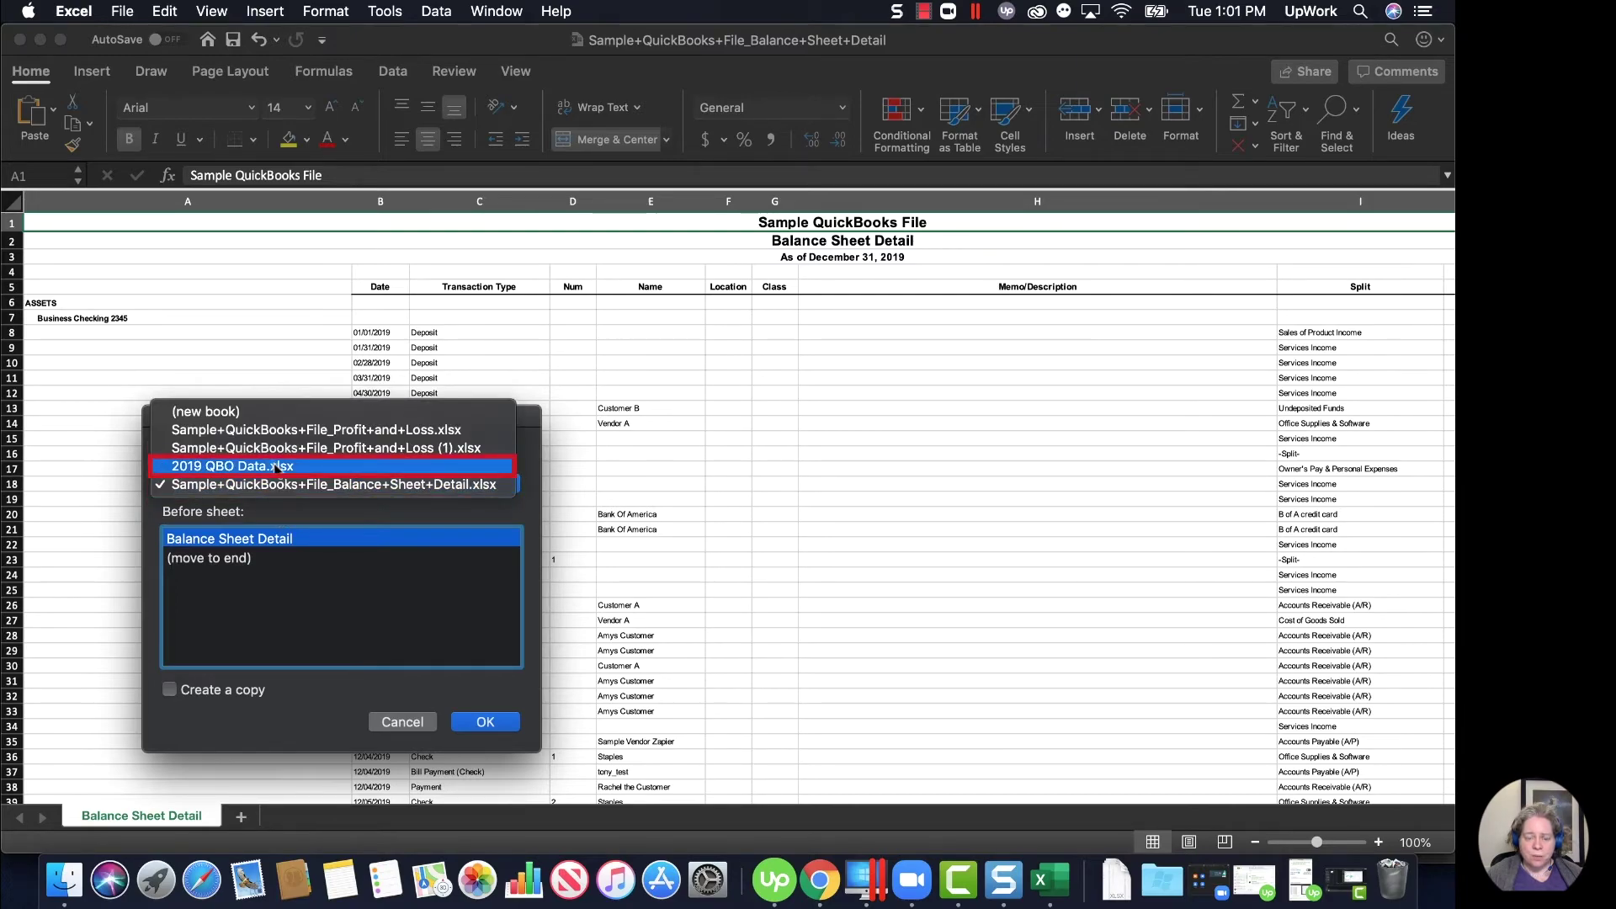
click(278, 468)
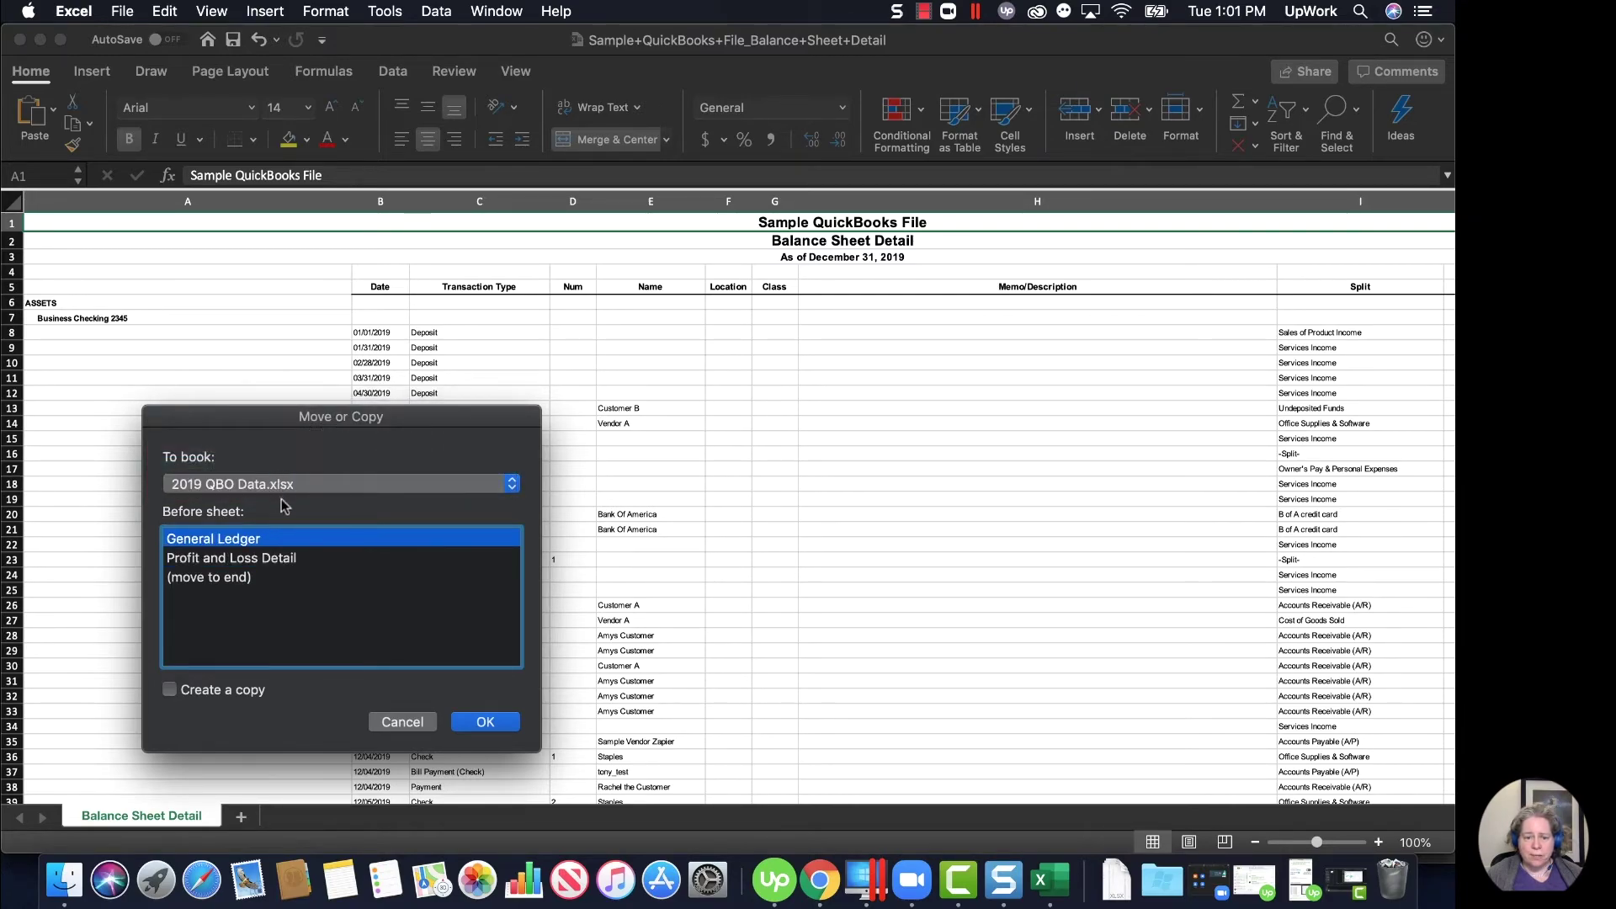
click(281, 581)
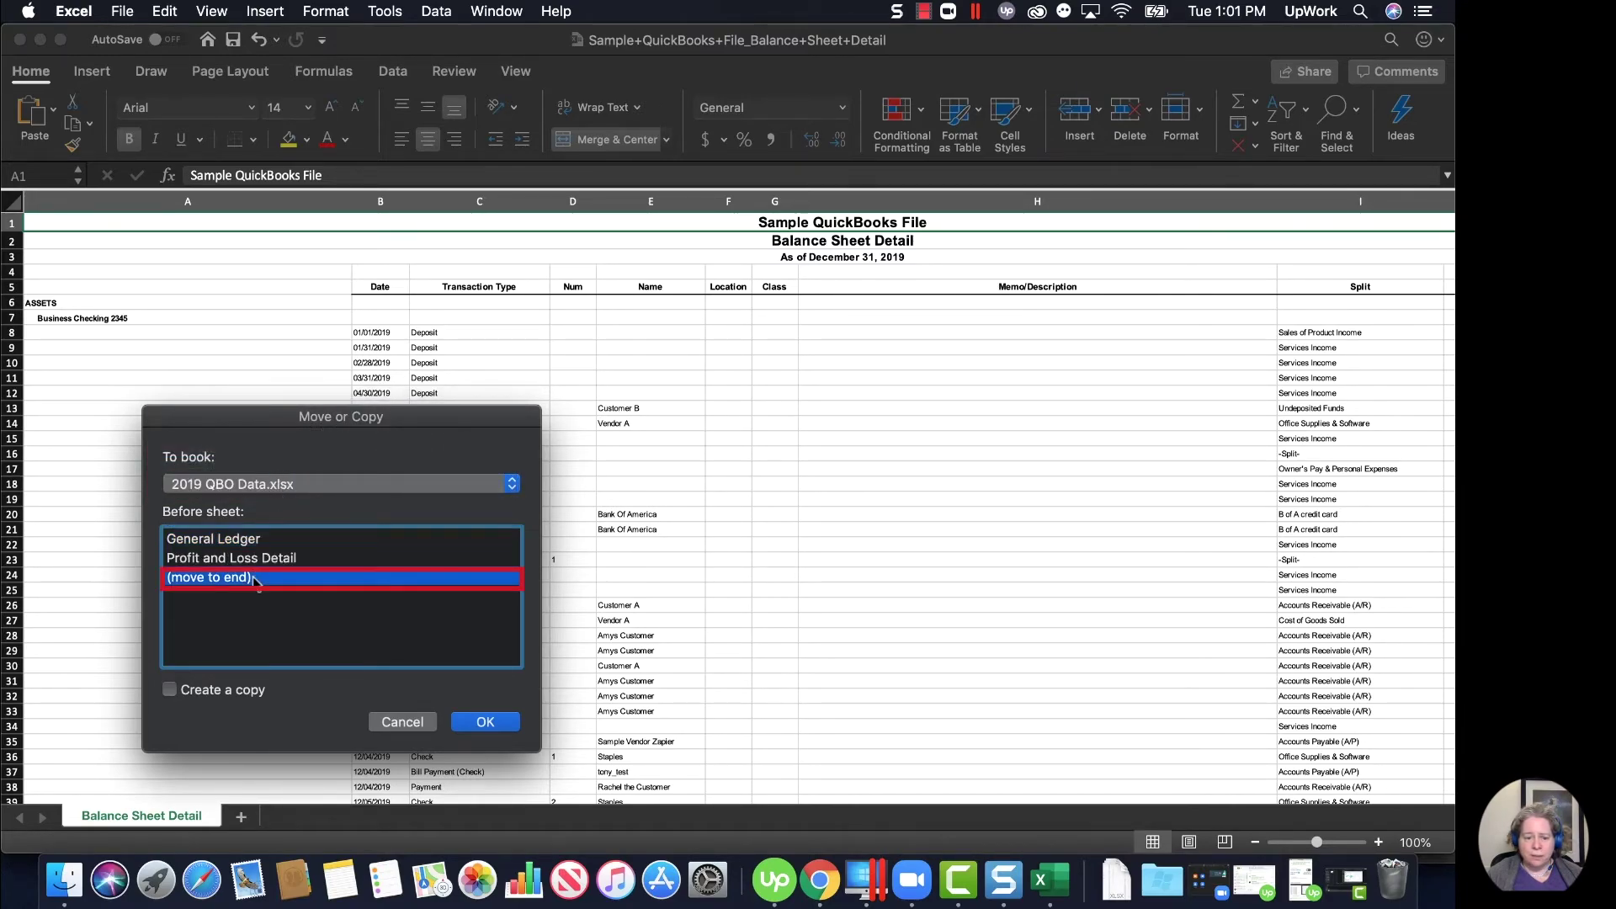
click(485, 724)
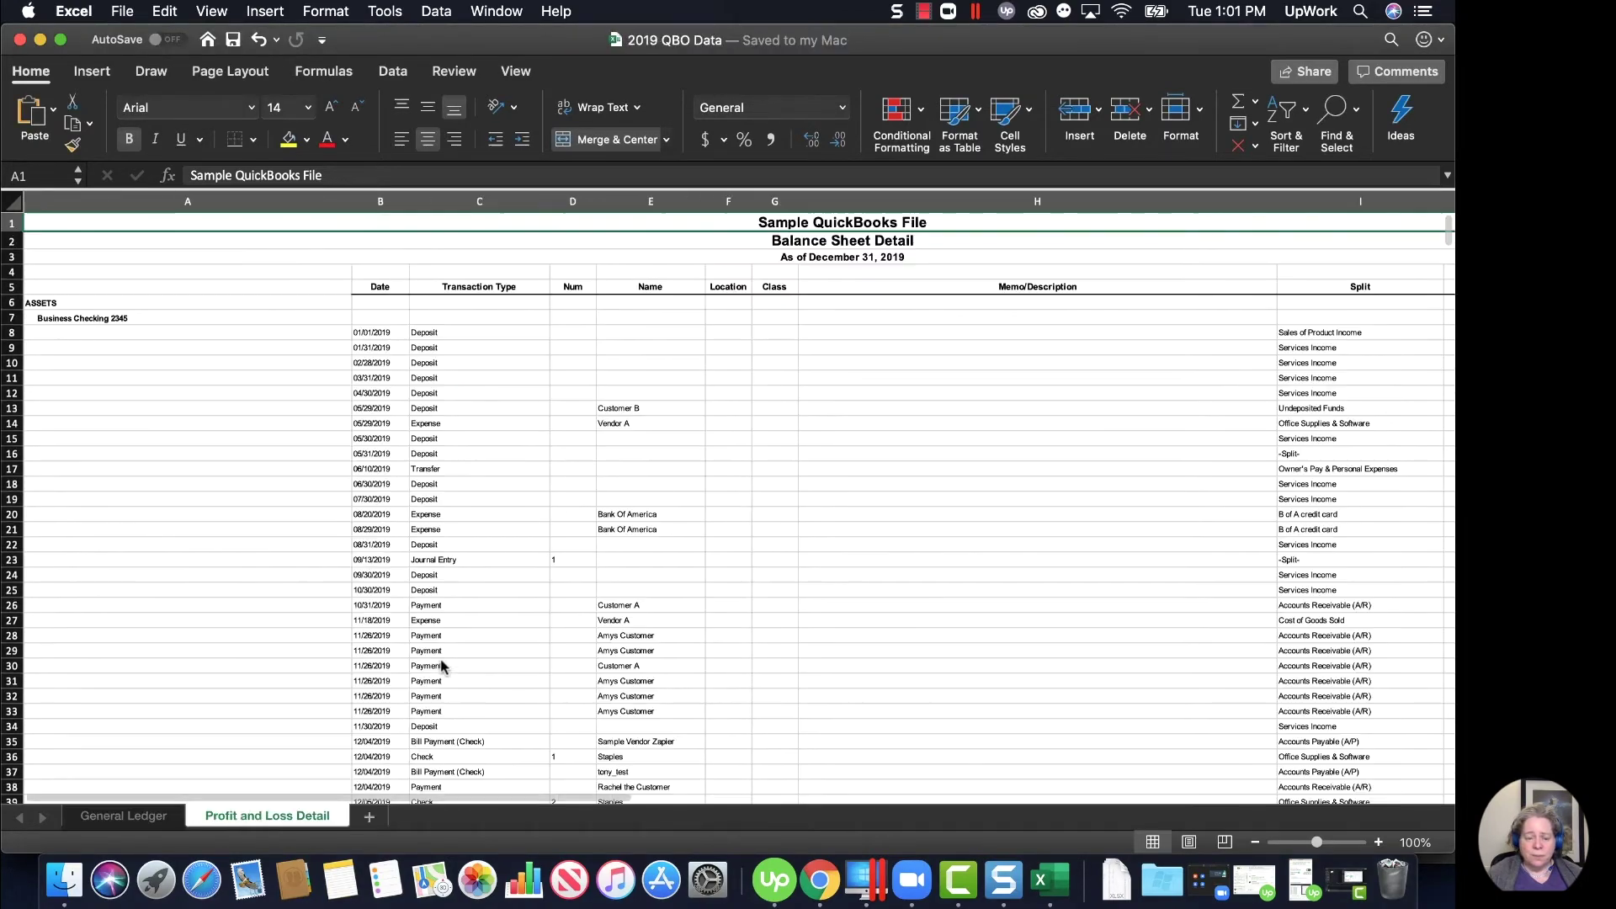
click(227, 579)
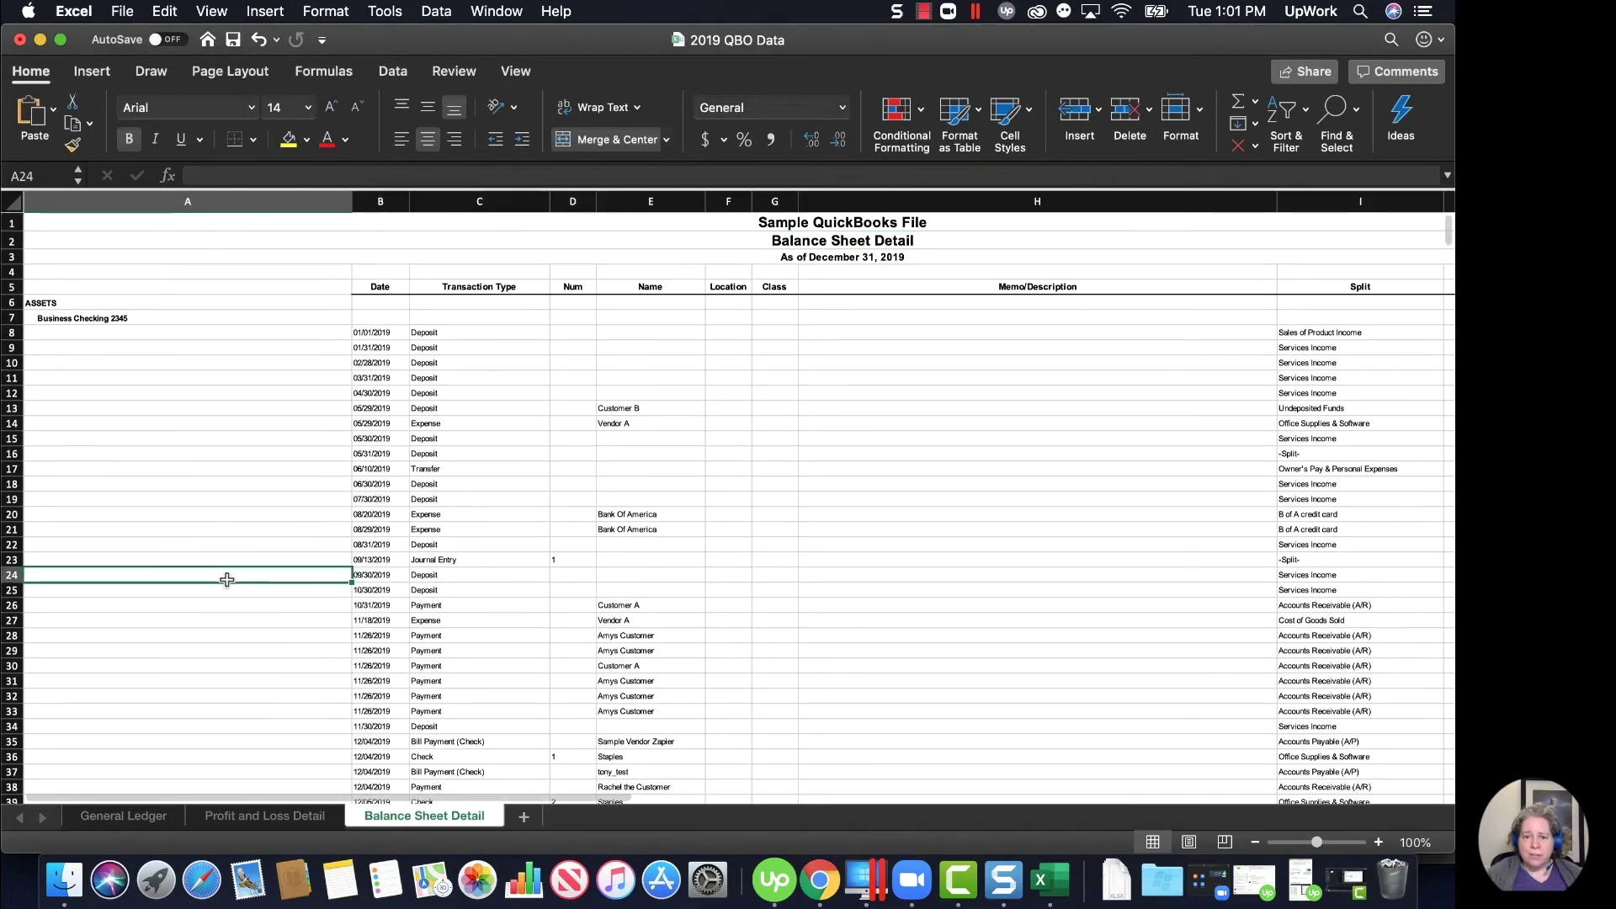
click(106, 818)
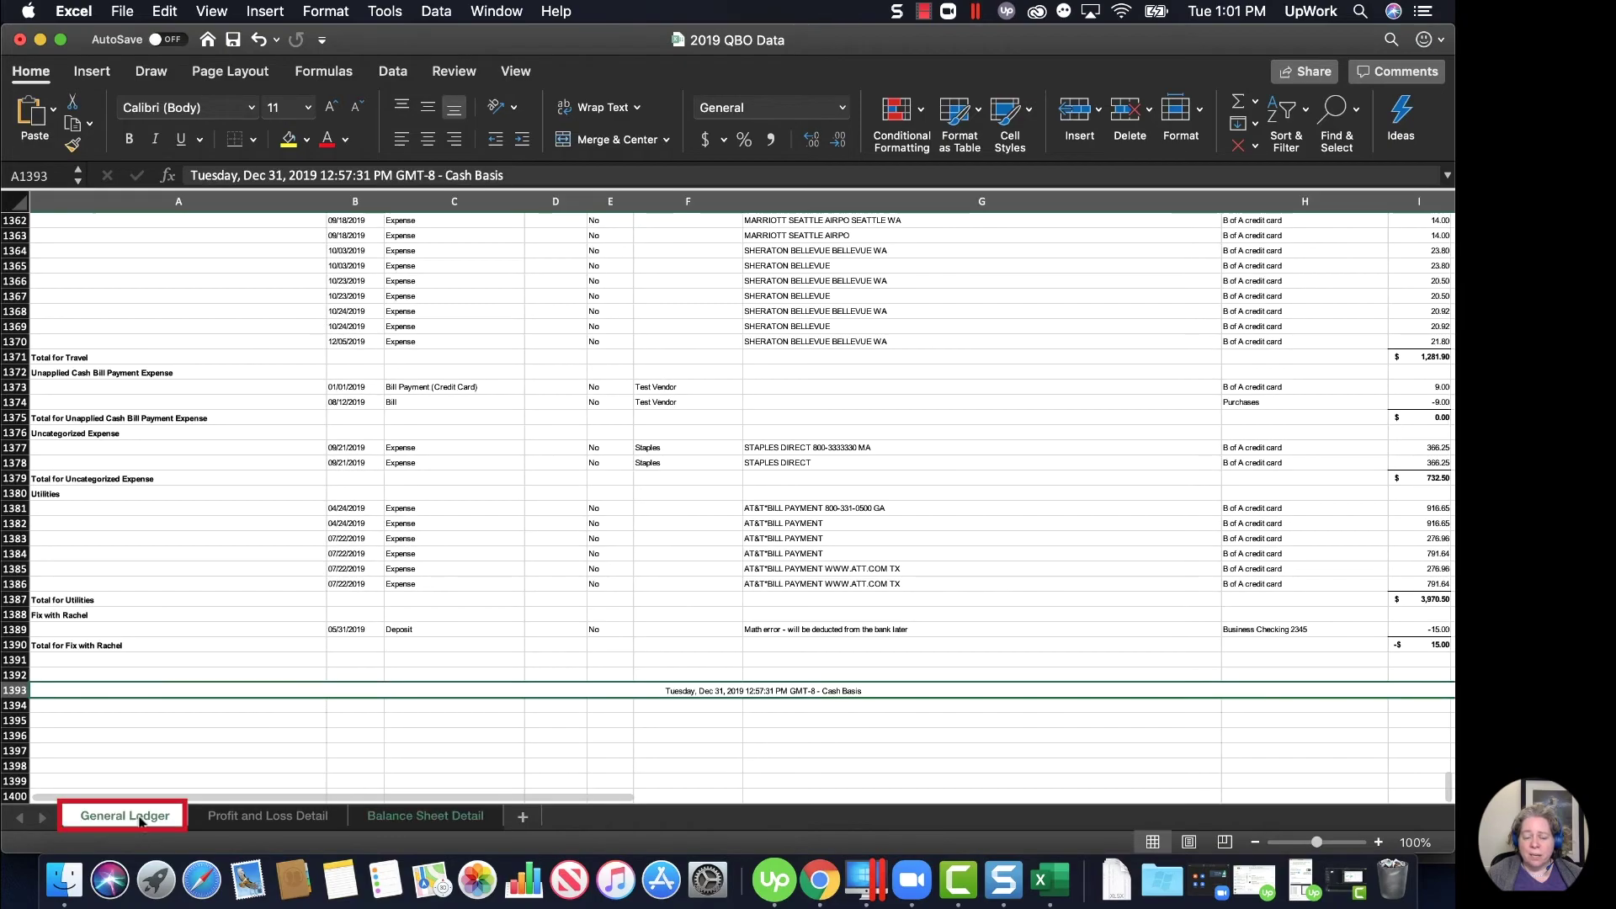
click(264, 817)
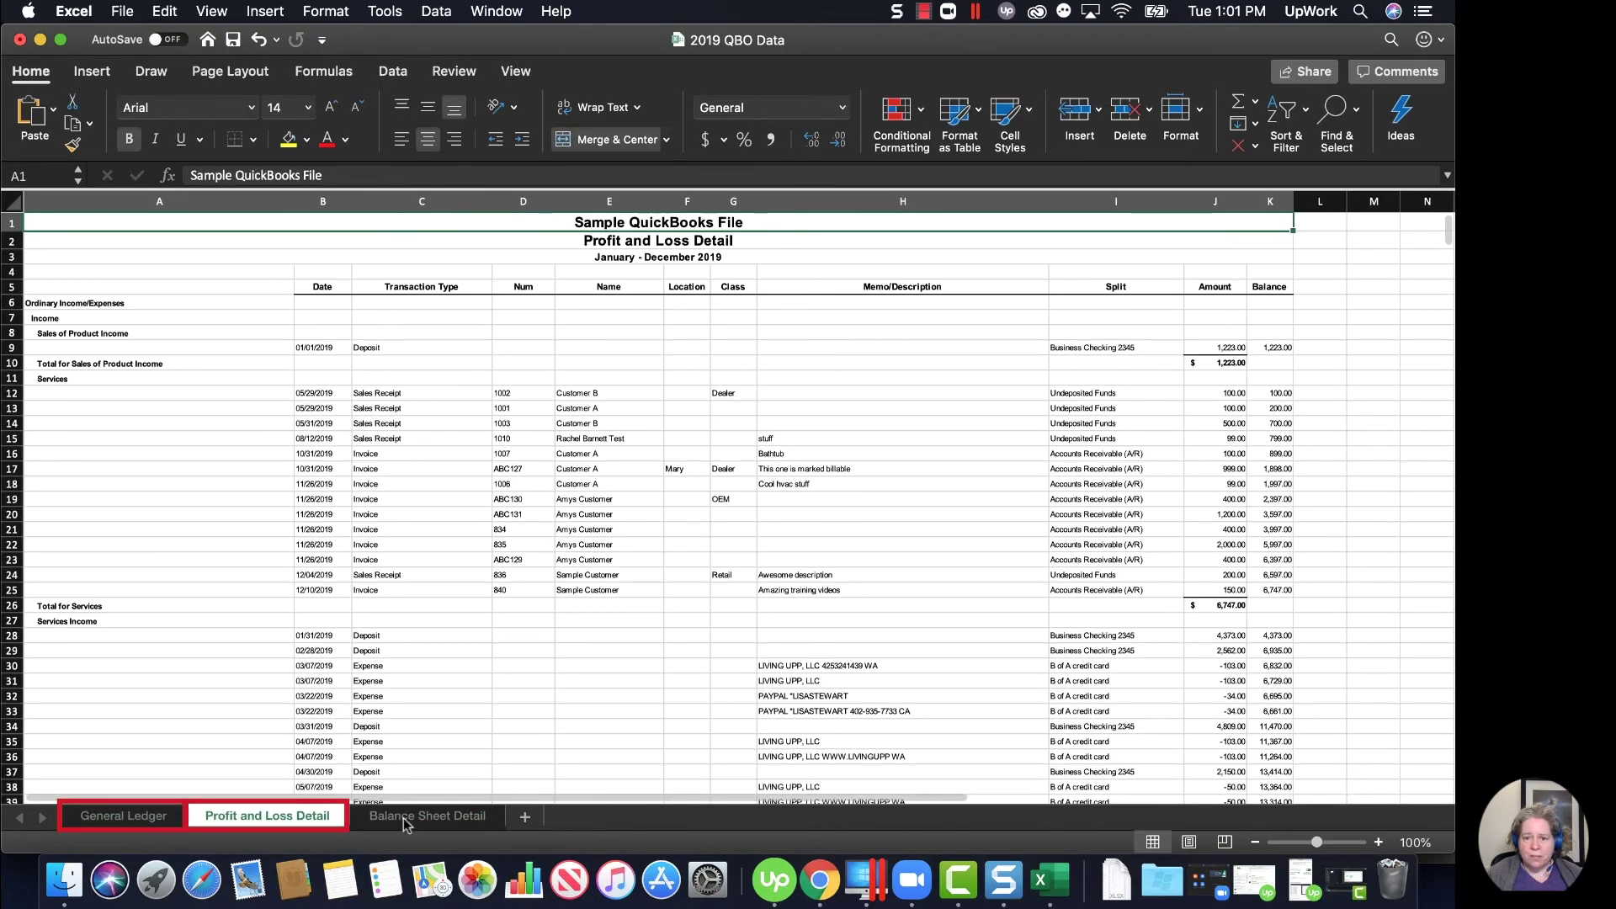
click(404, 816)
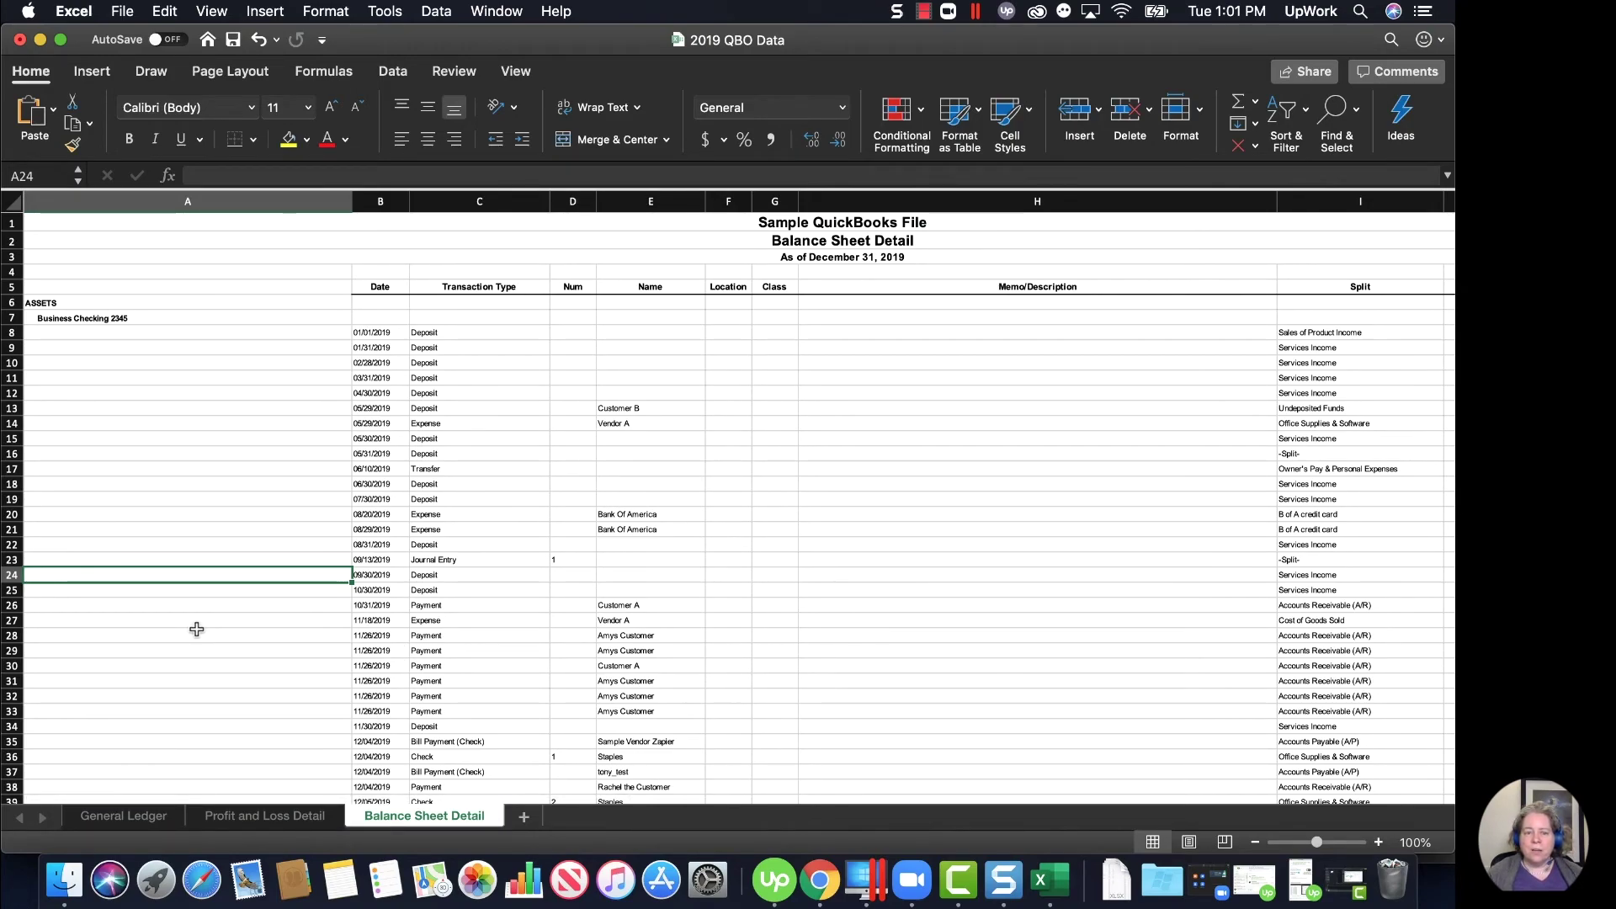
click(420, 595)
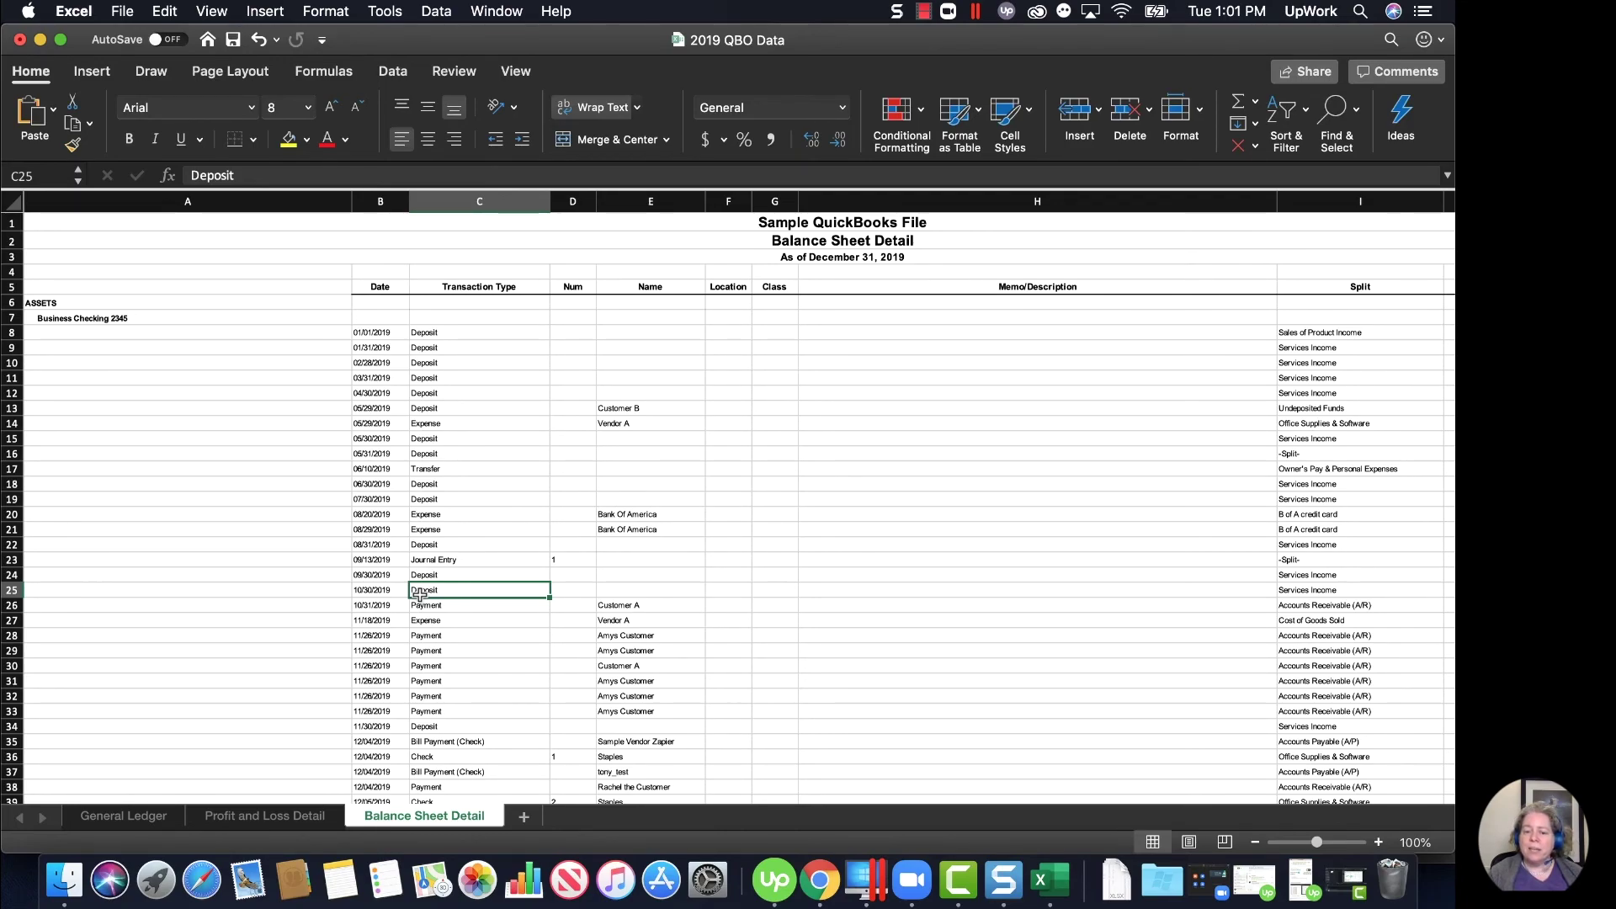
key(Right)
key(Right)
key(Right)
key(Right)
key(Right)
key(Right)
key(Right)
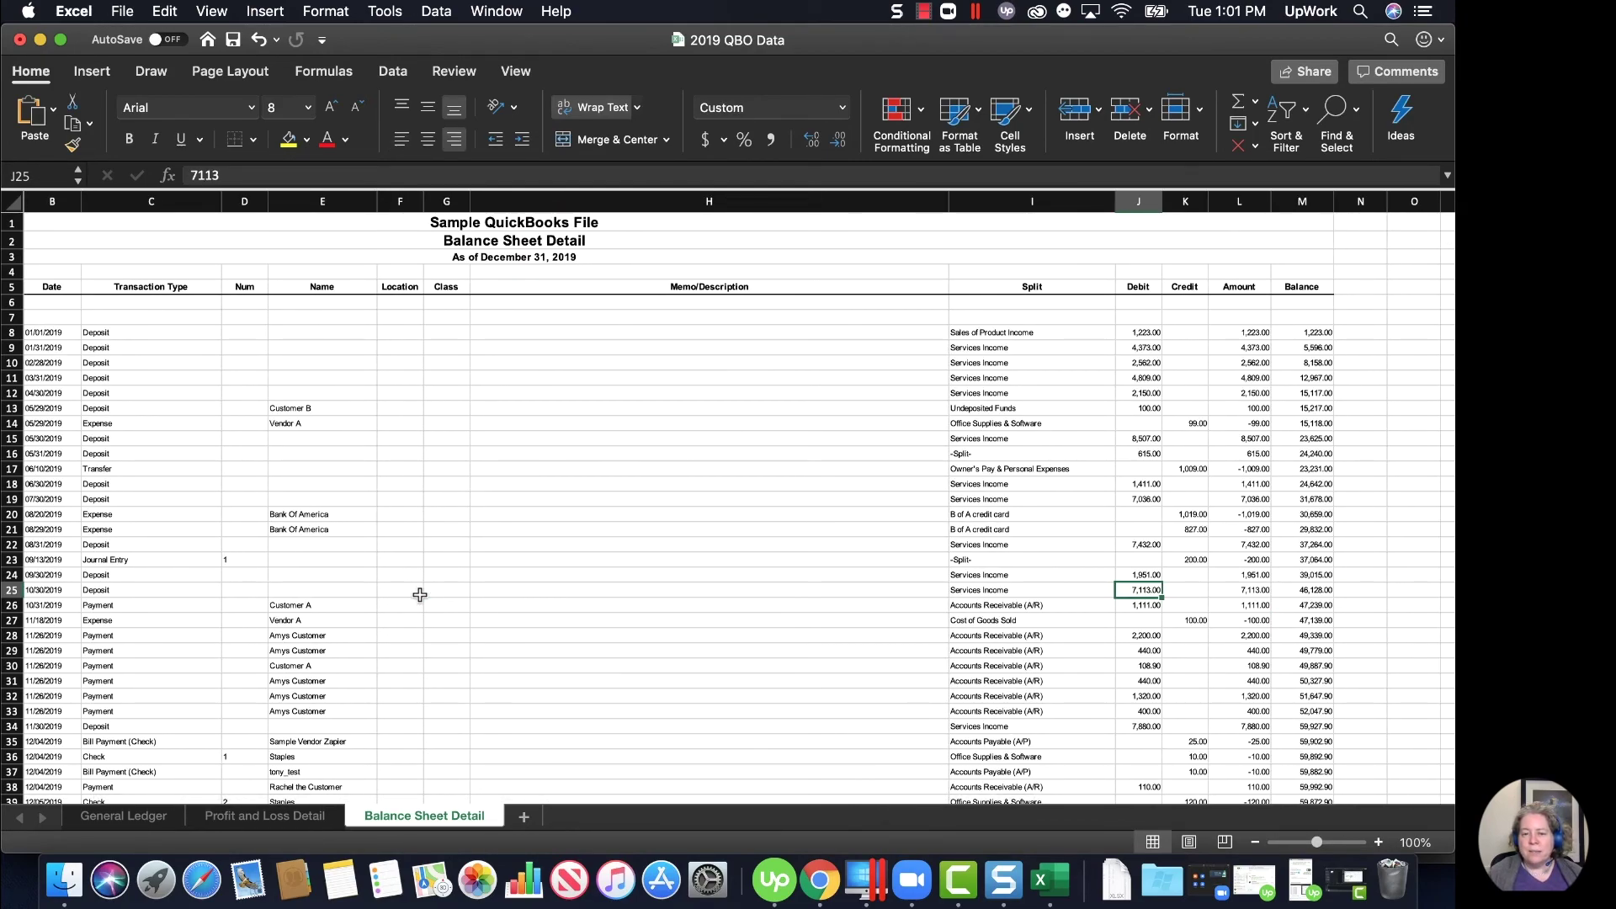
key(Left)
key(Left)
key(Left)
key(Left)
key(Left)
key(Left)
key(Left)
key(Left)
key(Left)
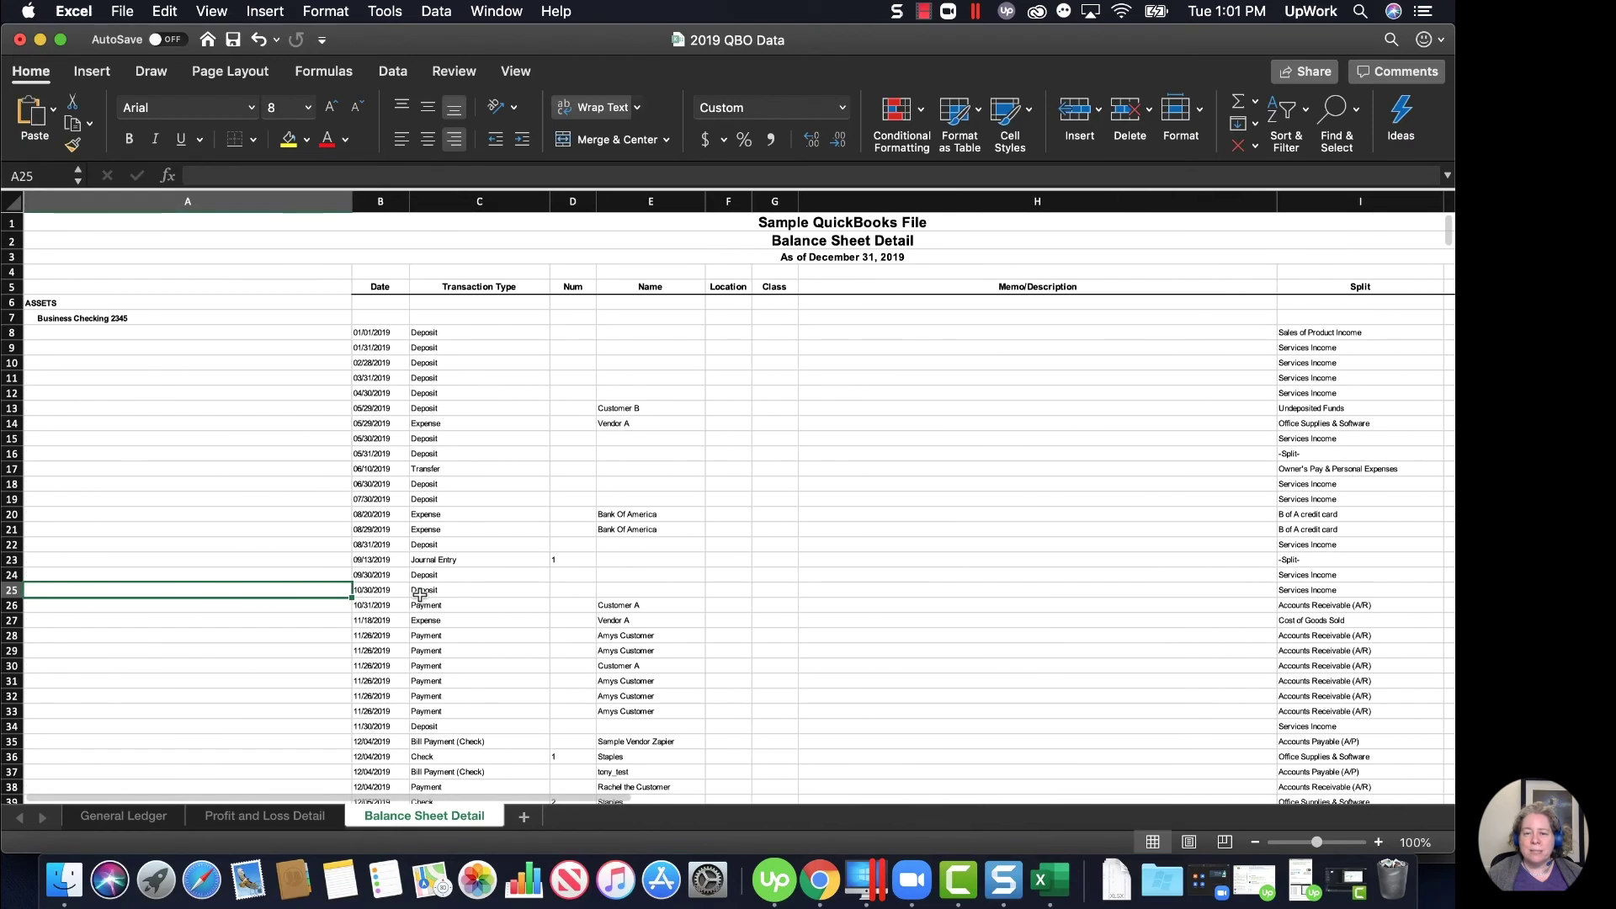